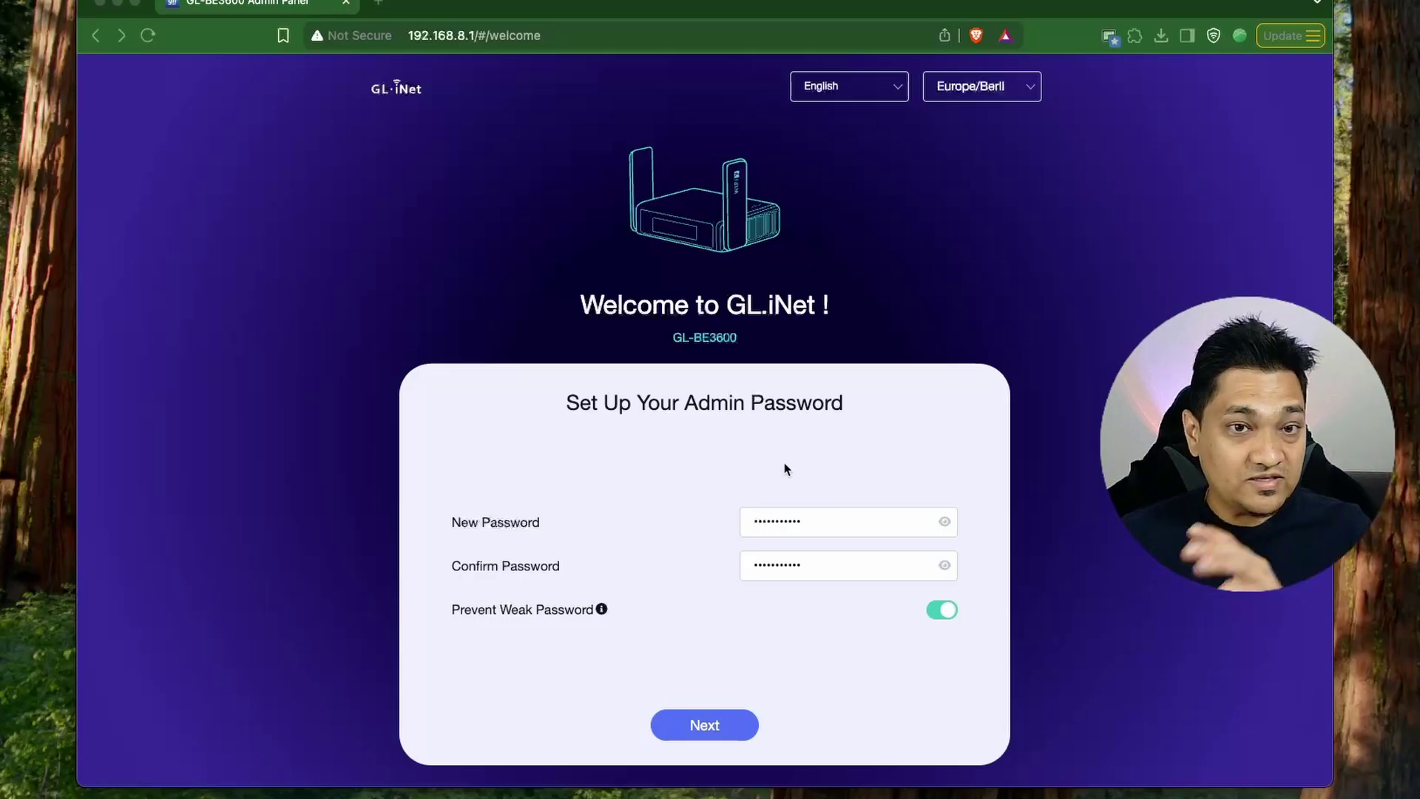
Submit the new admin password with Prevent Weak Password left on.
{"action": "left_click", "coordinate": [732, 729]}
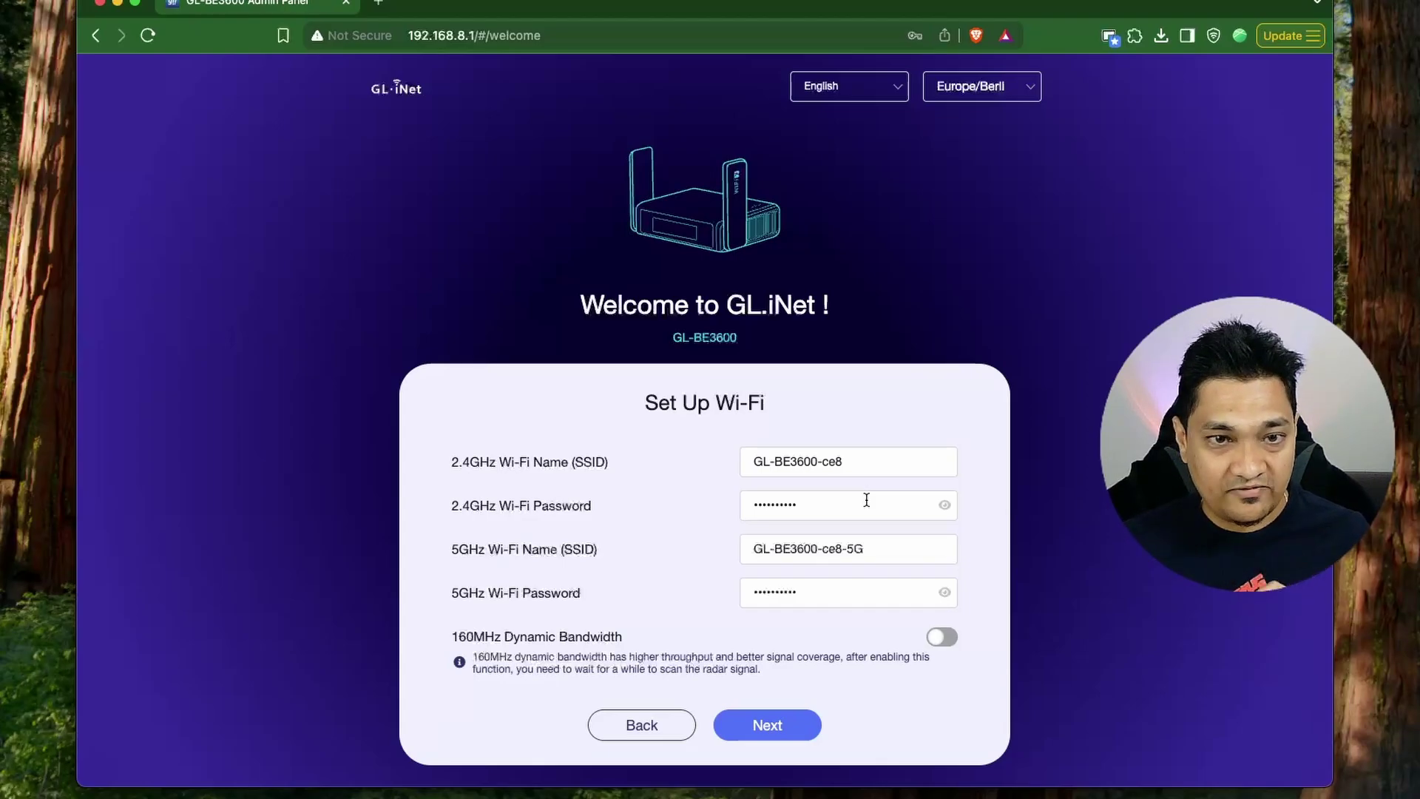
Accept the 2.4GHz and 5GHz Wi-Fi names and passwords to finish the setup wizard.
{"action": "left_click", "coordinate": [773, 729]}
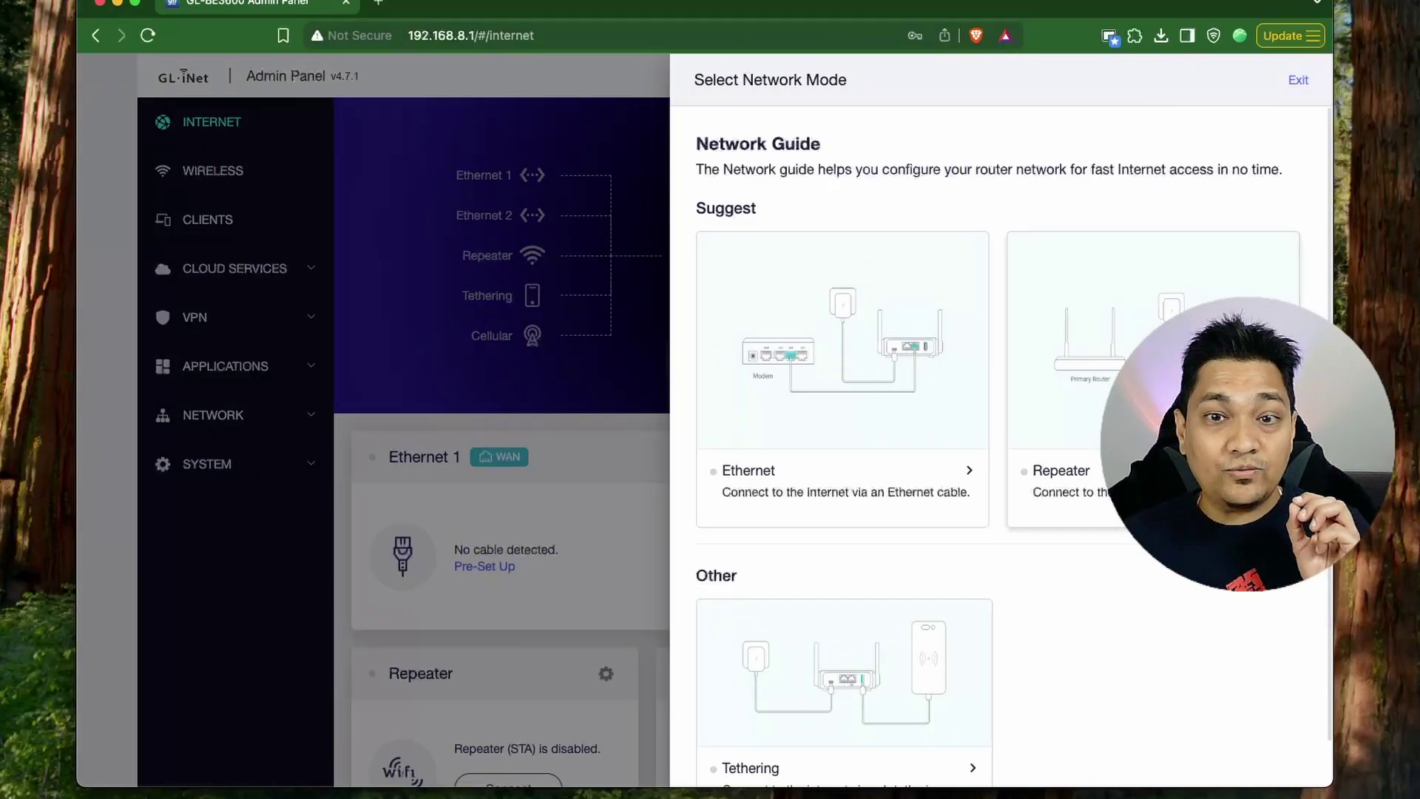
Scroll the Select Network Mode guide and exit it to reveal the Internet dashboard.
{"action": "scroll", "coordinate": [887, 381], "scroll_direction": "down", "scroll_amount": 2}
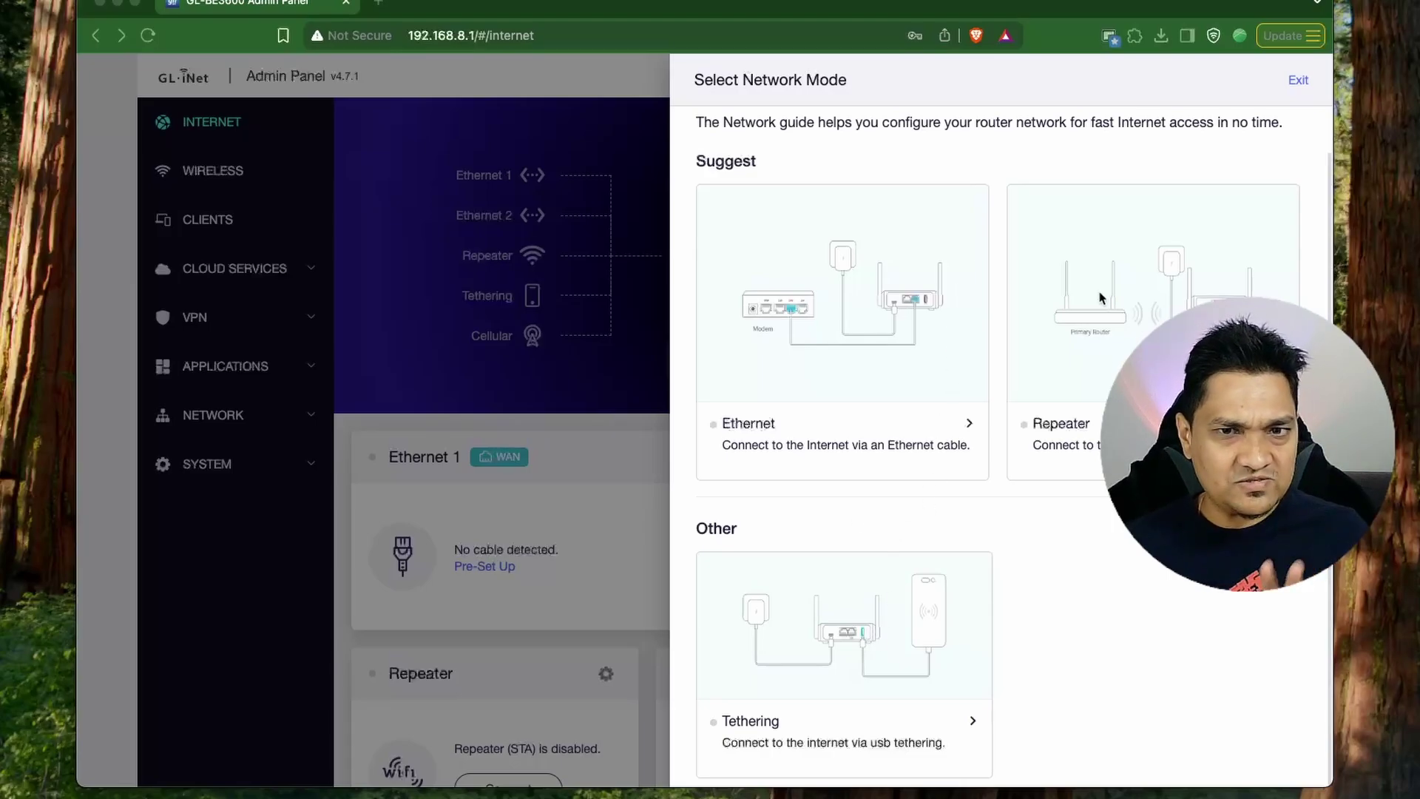
{"action": "left_click", "coordinate": [1299, 82]}
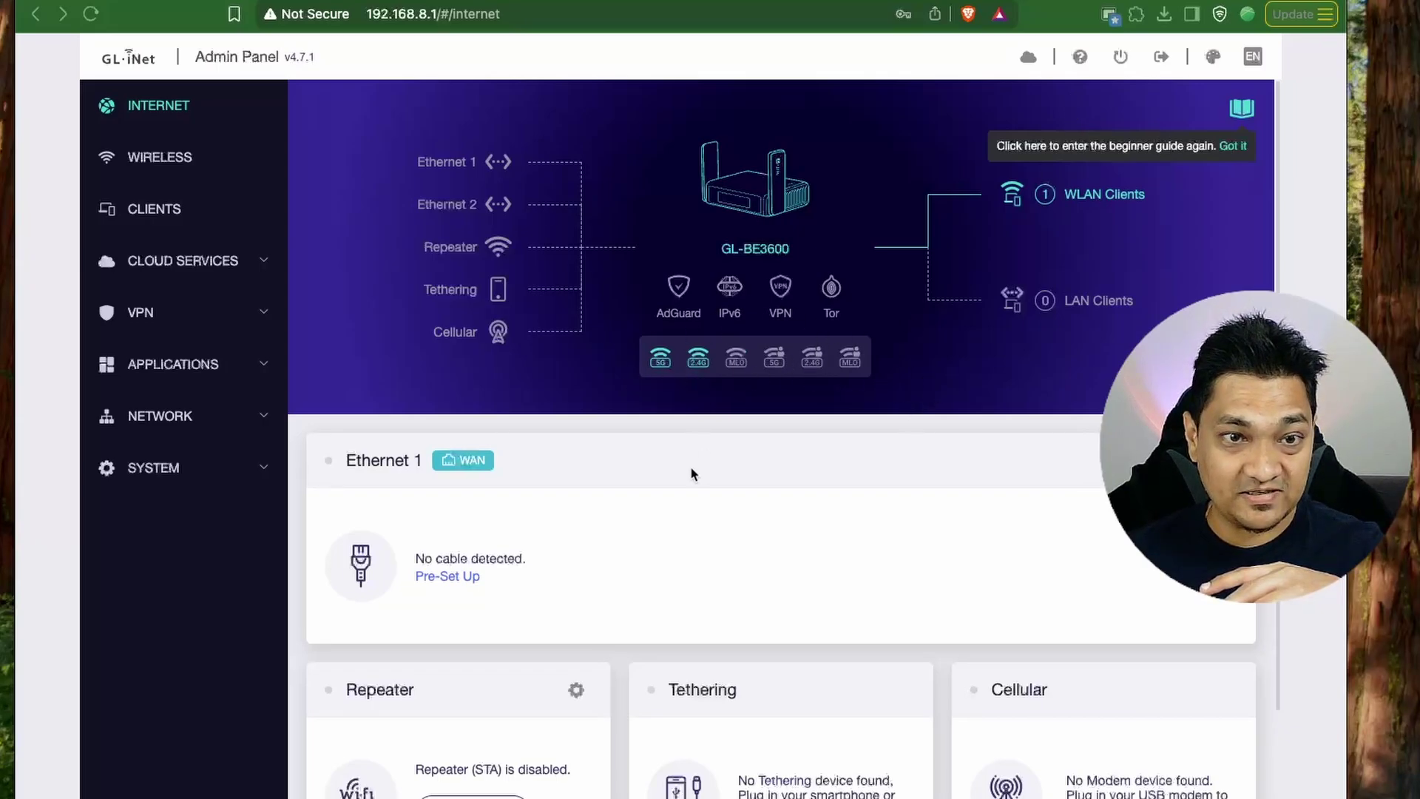
Check the Wi-Fi QR codes, then go to the Wireless page with its 5 GHz settings.
{"action": "mouse_move", "coordinate": [661, 361]}
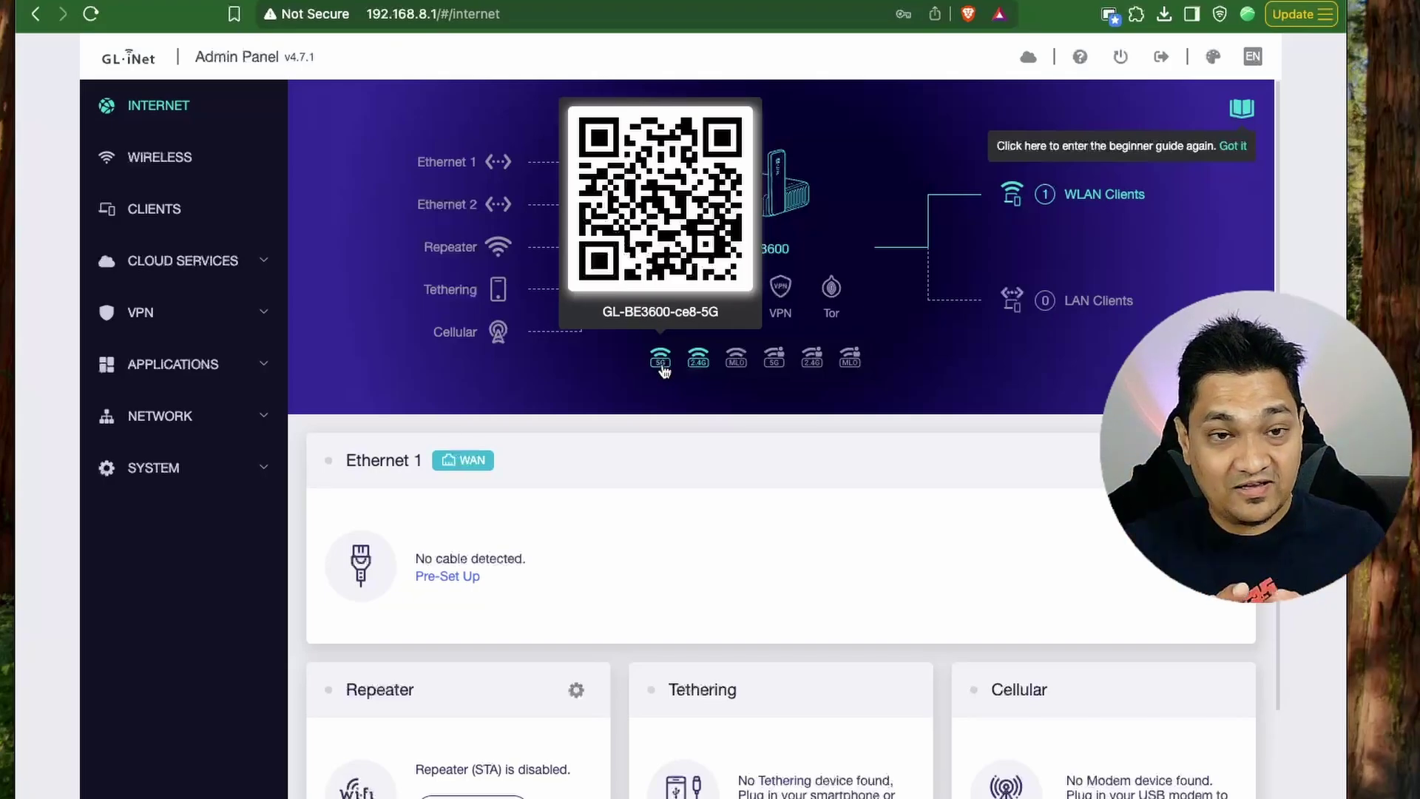
{"action": "mouse_move", "coordinate": [701, 368]}
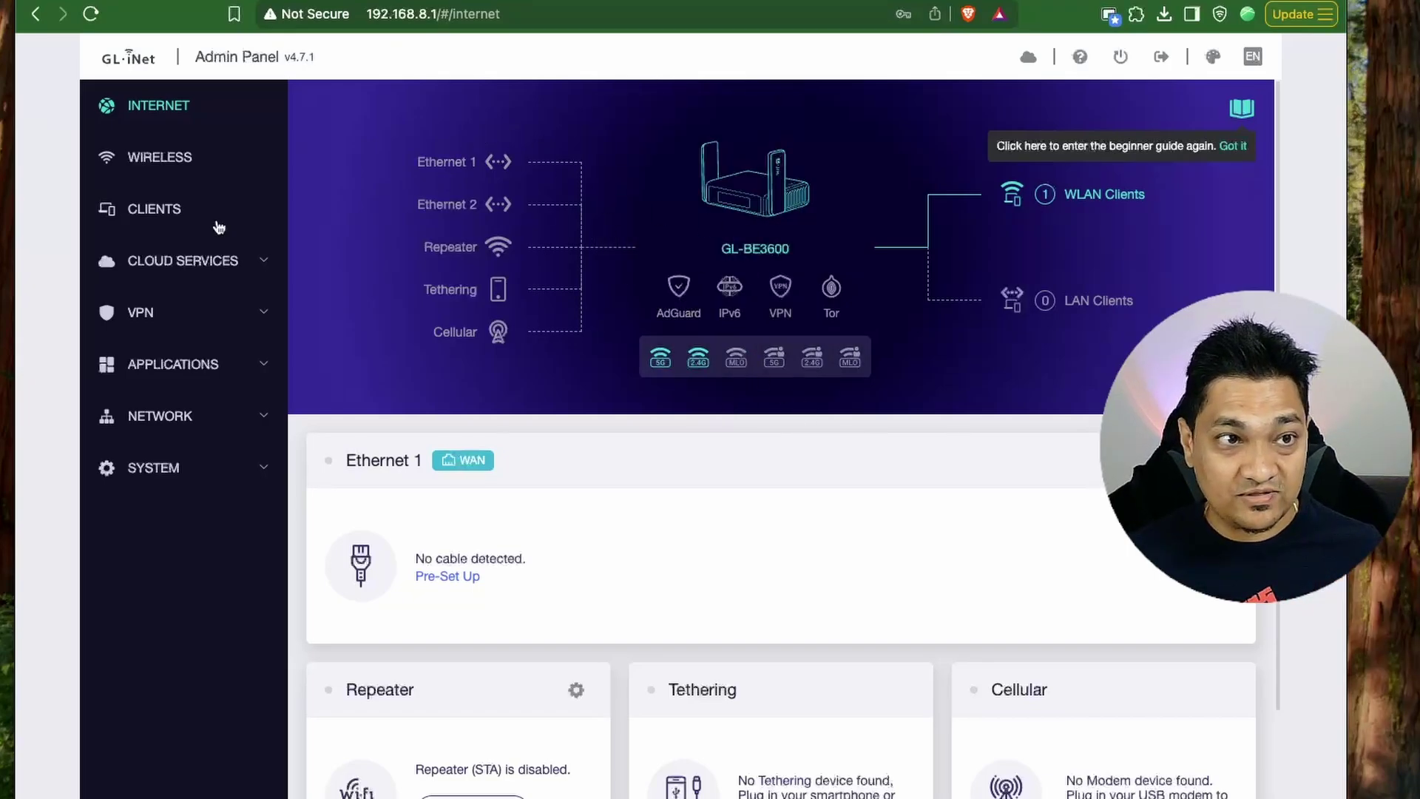
{"action": "left_click", "coordinate": [170, 161]}
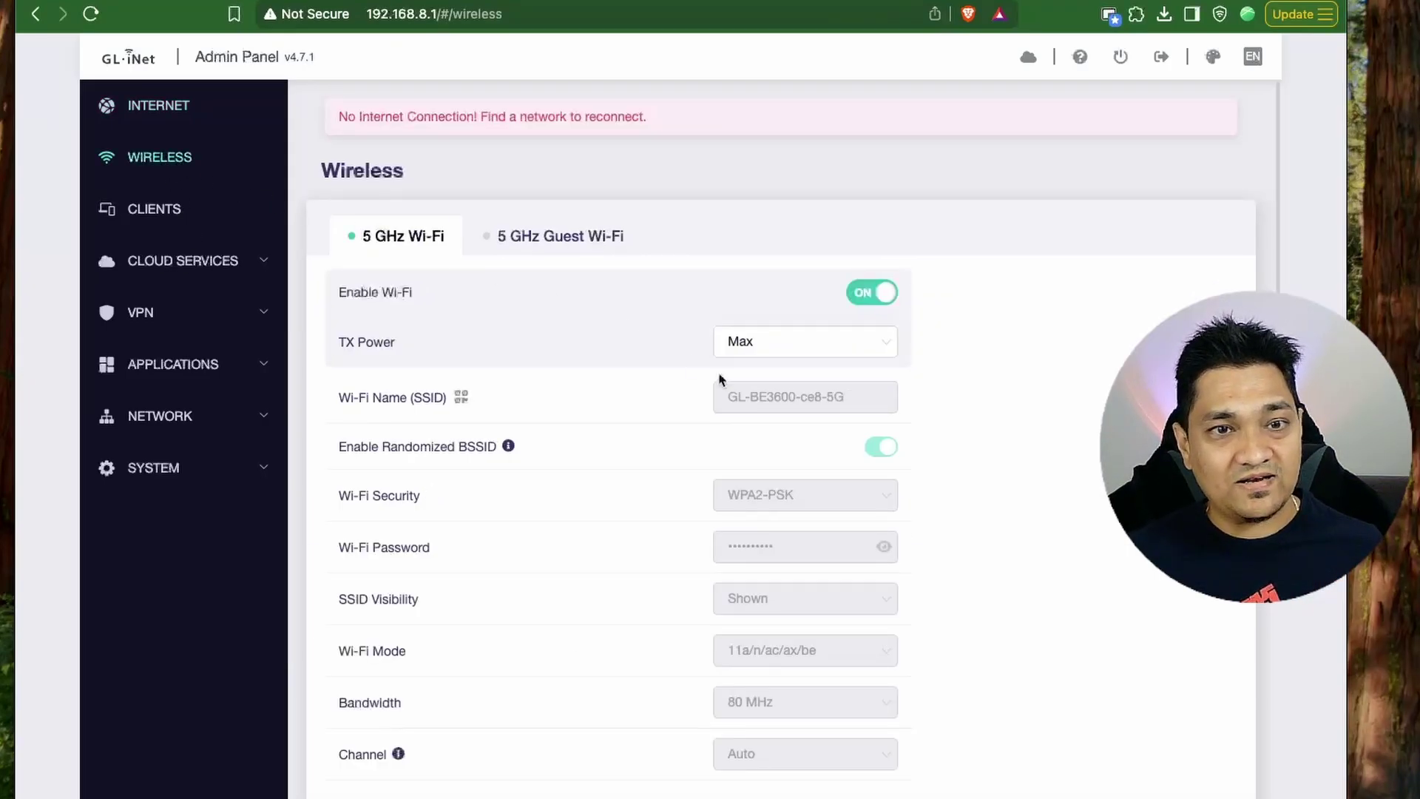
Review the 5 GHz, 2.4 GHz and MLO Wi-Fi sections, then view the Clients list.
{"action": "scroll", "coordinate": [584, 497], "scroll_direction": "down", "scroll_amount": 1}
{"action": "scroll", "coordinate": [585, 497], "scroll_direction": "down", "scroll_amount": 2}
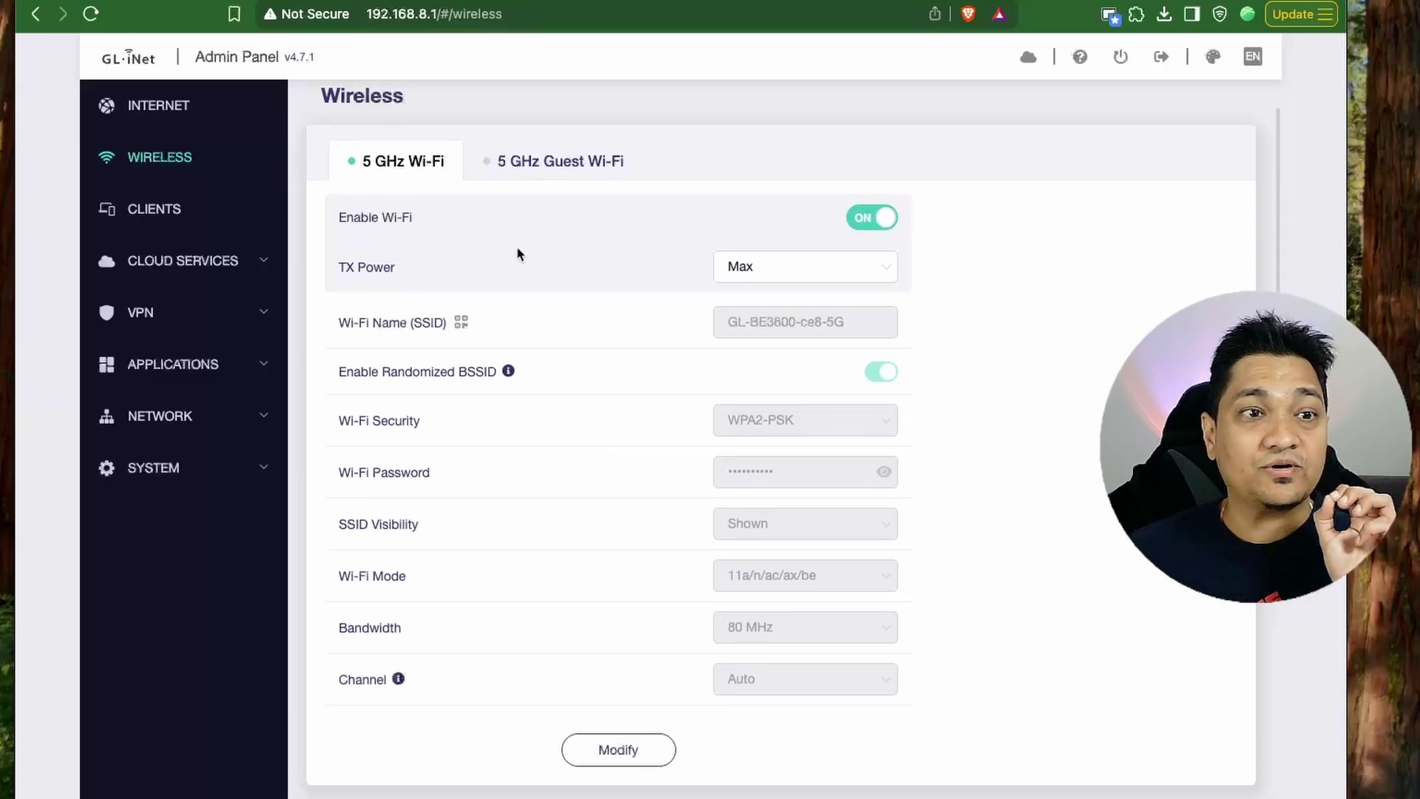
{"action": "scroll", "coordinate": [611, 592], "scroll_direction": "down", "scroll_amount": 10}
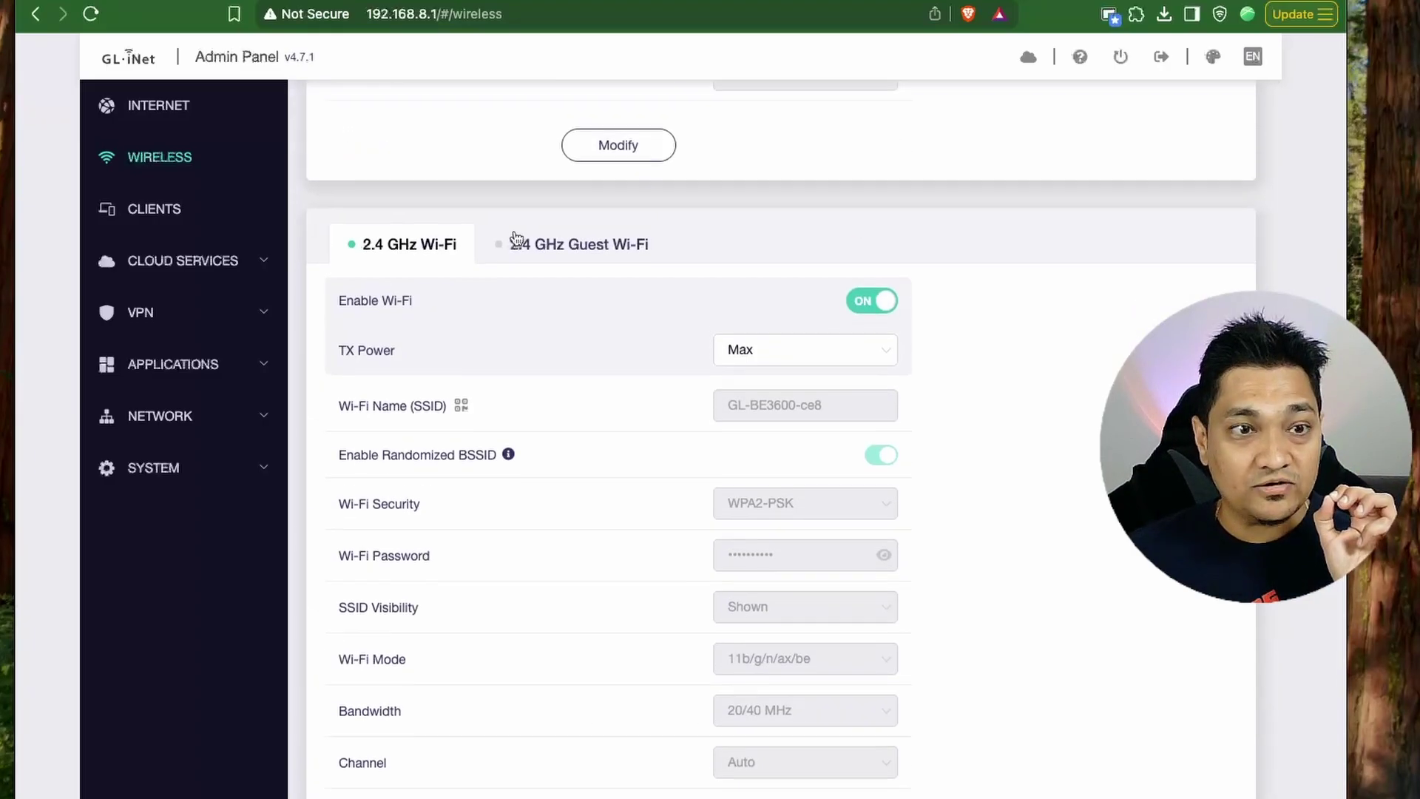
{"action": "scroll", "coordinate": [586, 314], "scroll_direction": "down", "scroll_amount": 10}
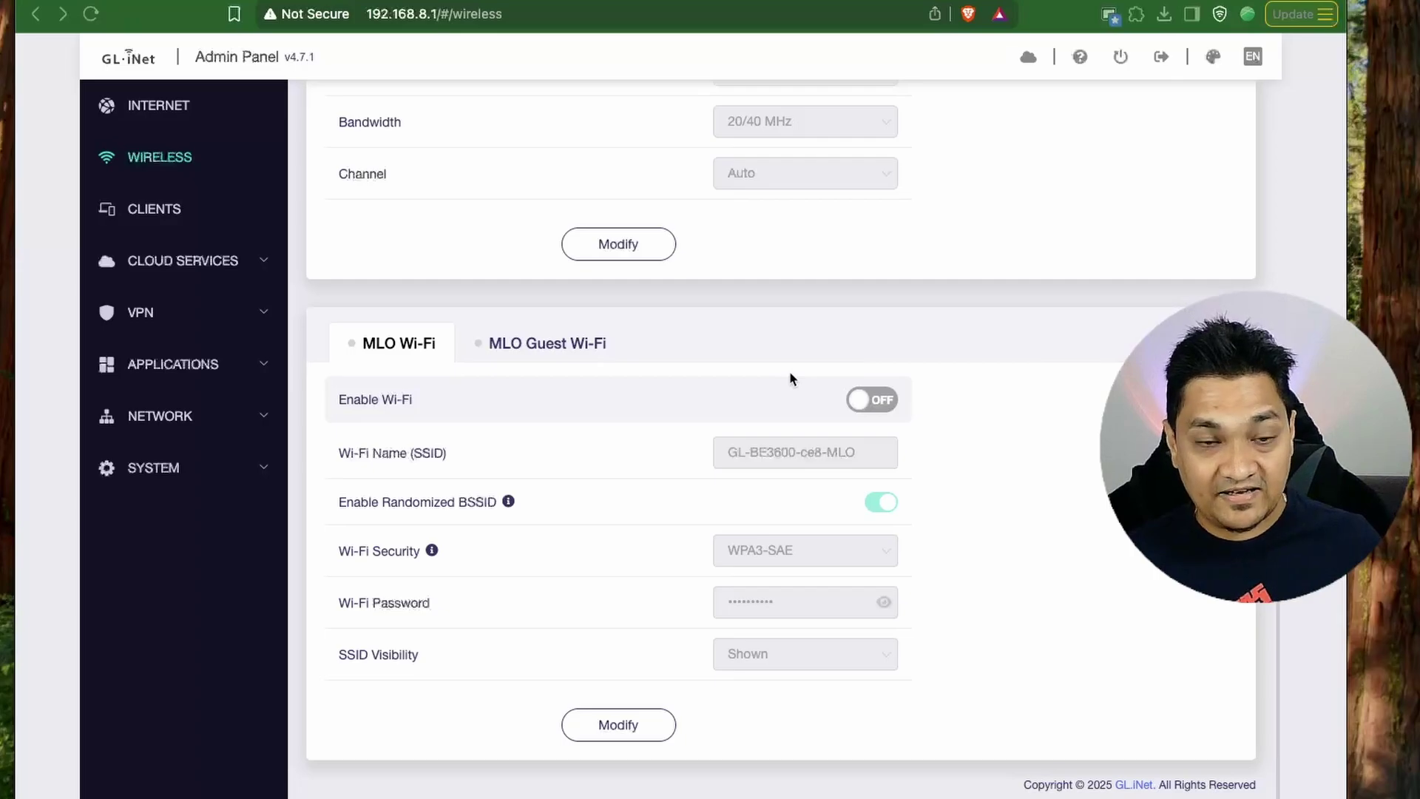
{"action": "left_click", "coordinate": [162, 211]}
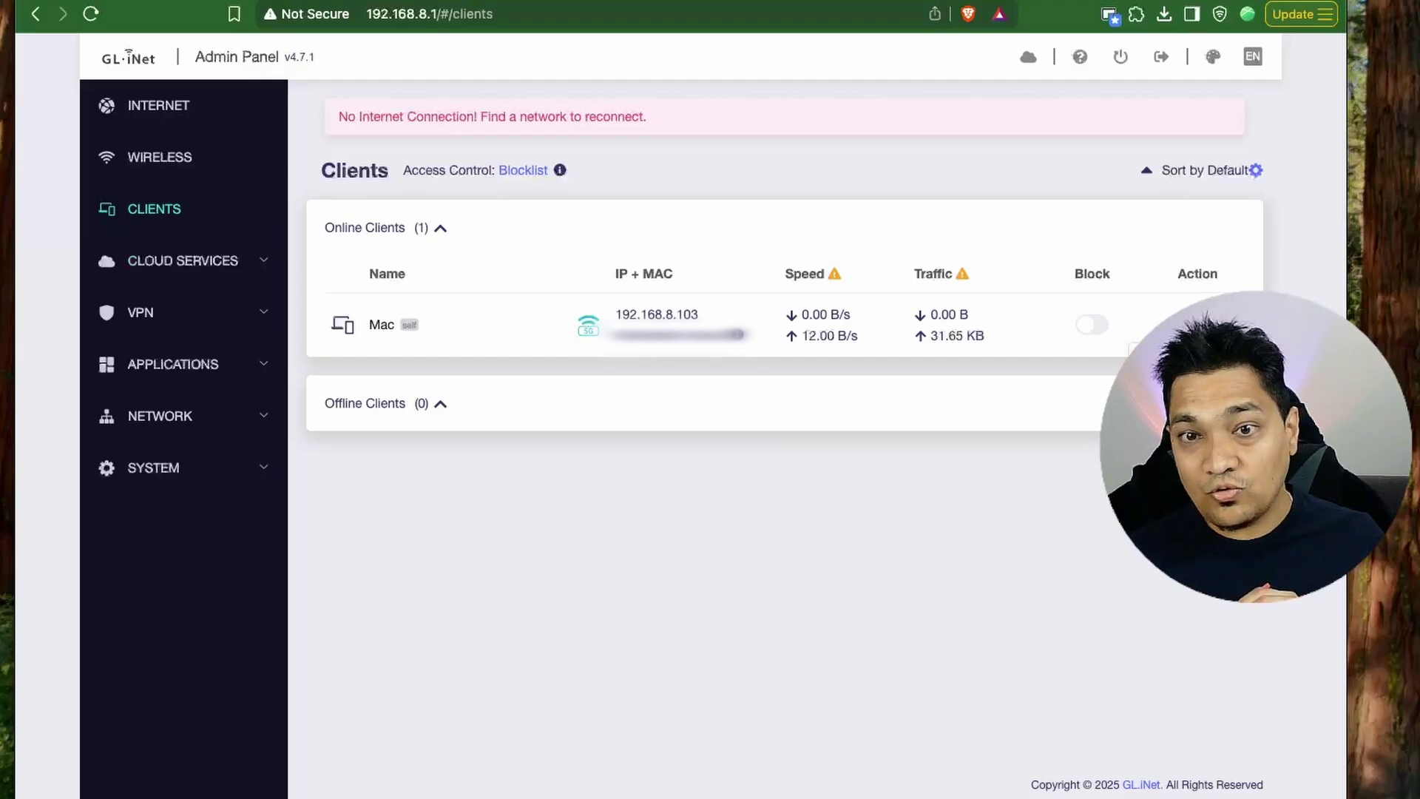
View the Mac client's details at 192.168.8.103, then go to Cloud Services > GoodCloud.
{"action": "left_click", "coordinate": [382, 325]}
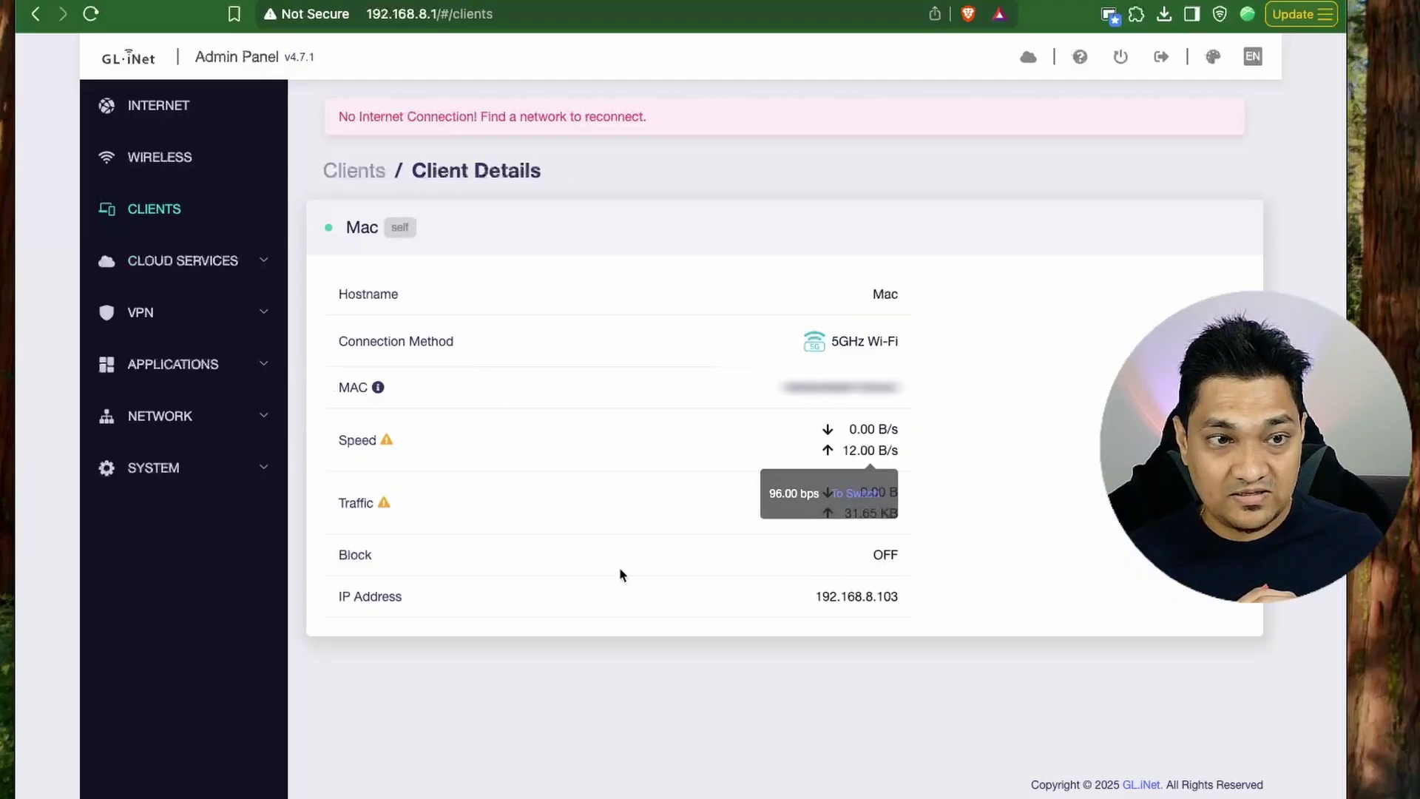
{"action": "left_click", "coordinate": [182, 261]}
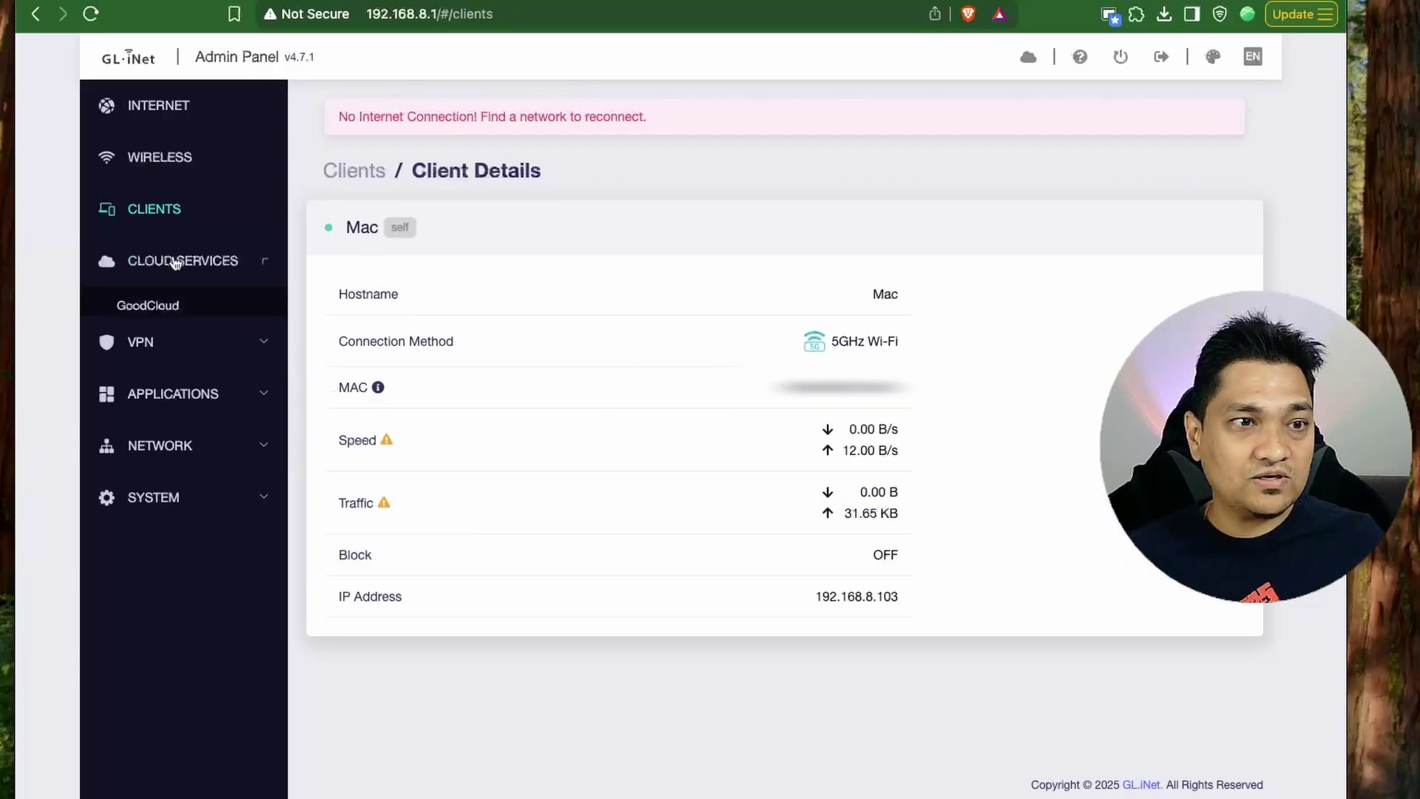
{"action": "left_click", "coordinate": [161, 307]}
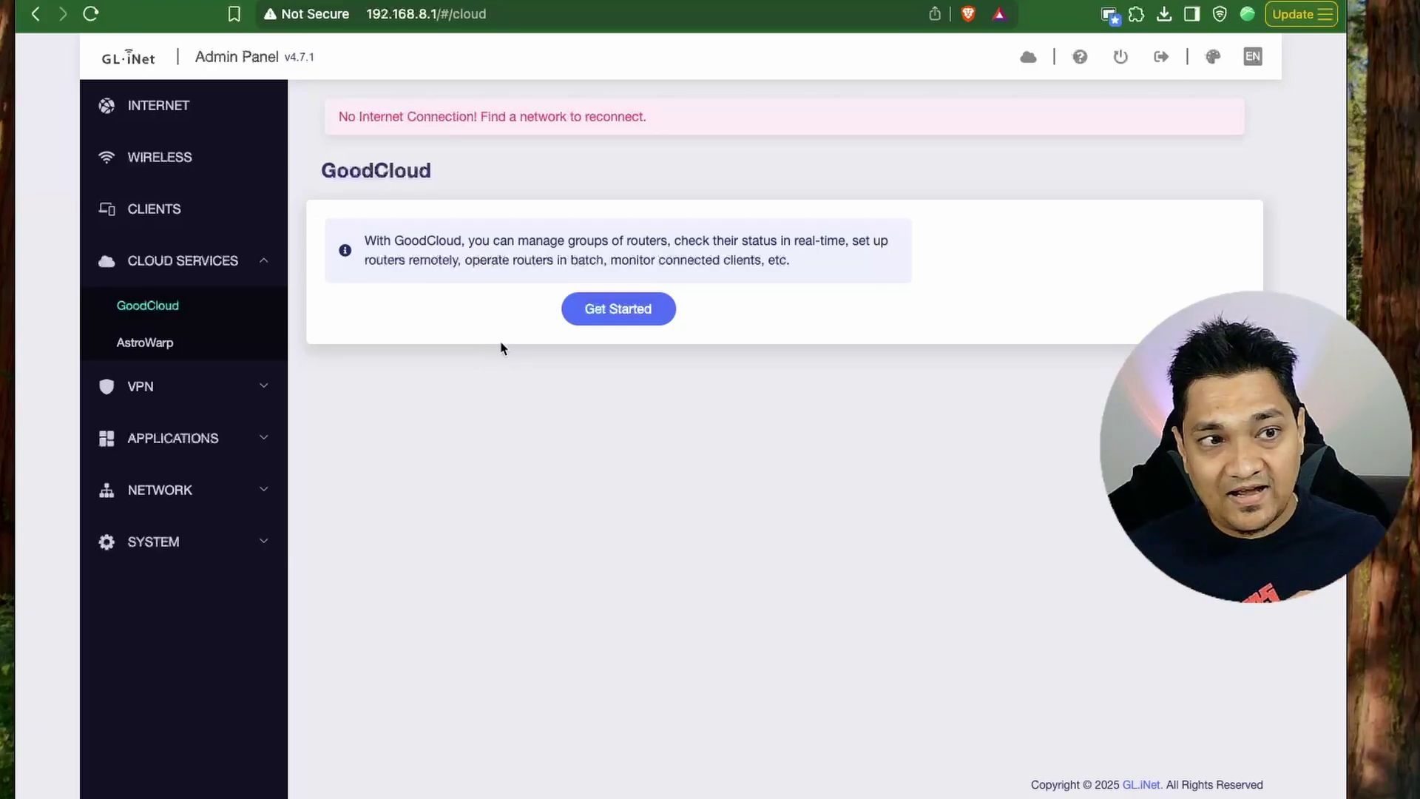
View the AstroWarp page describing the beta SD-WAN platform.
{"action": "left_click", "coordinate": [160, 327]}
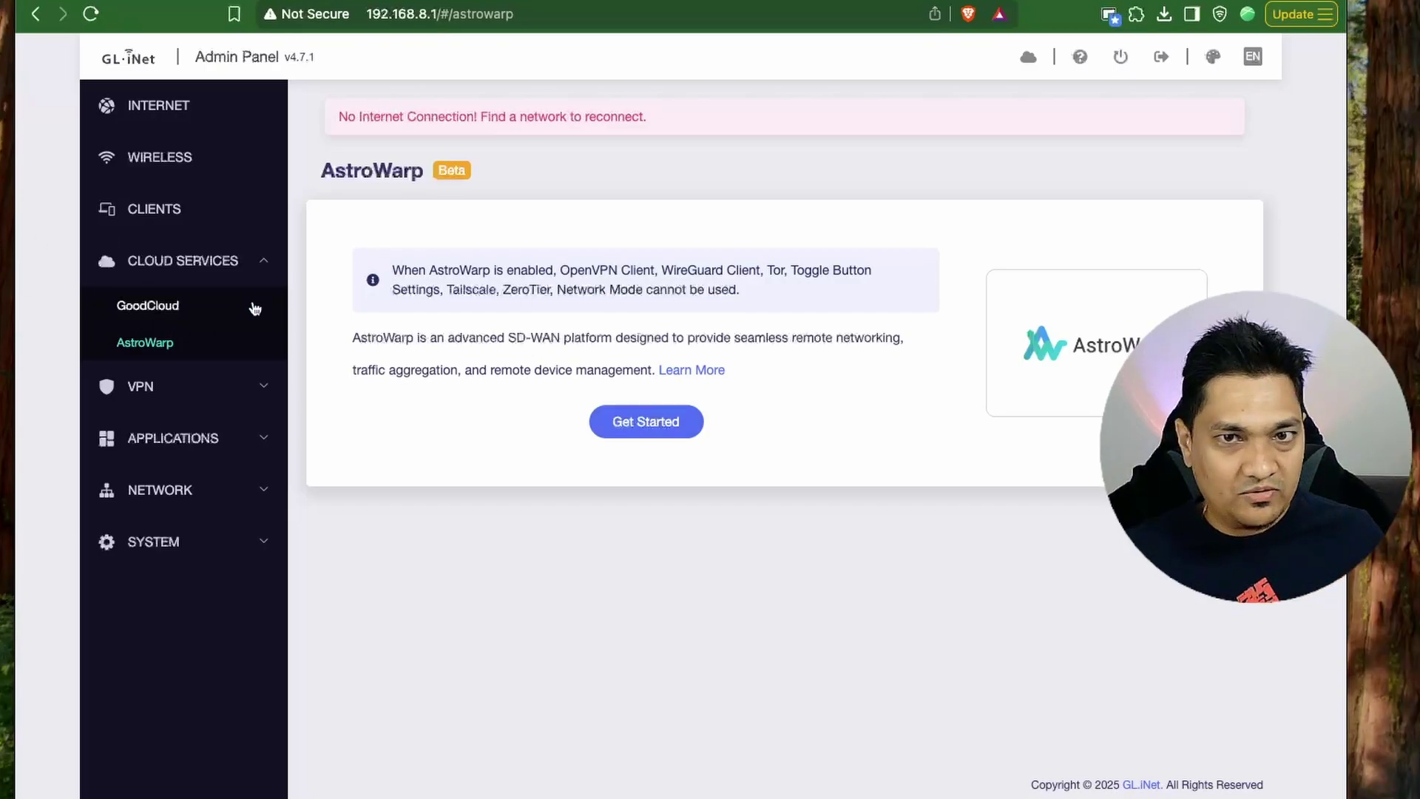
Collapse Cloud Services and look over the VPN Dashboard and OpenVPN Server pages.
{"action": "left_click", "coordinate": [192, 262]}
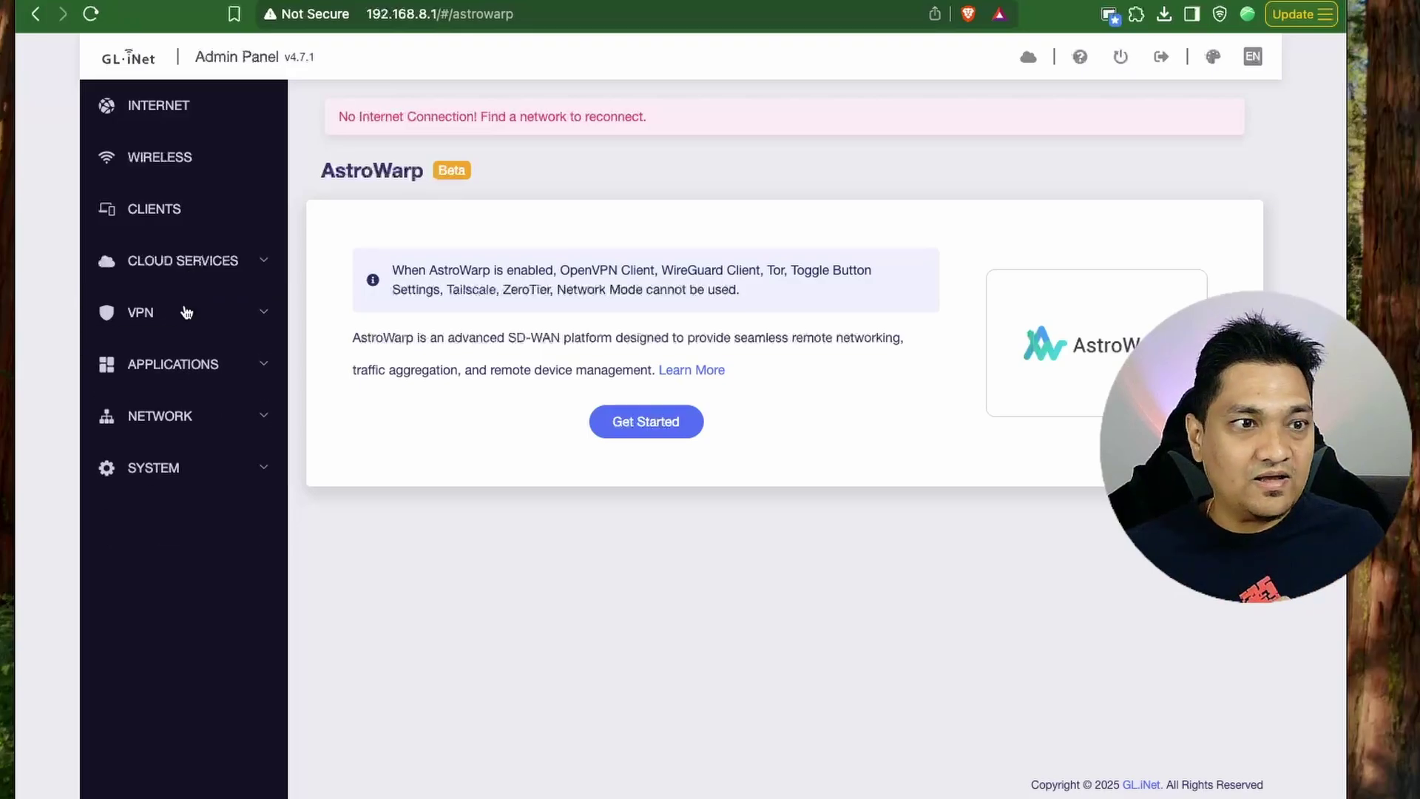
{"action": "left_click", "coordinate": [174, 316]}
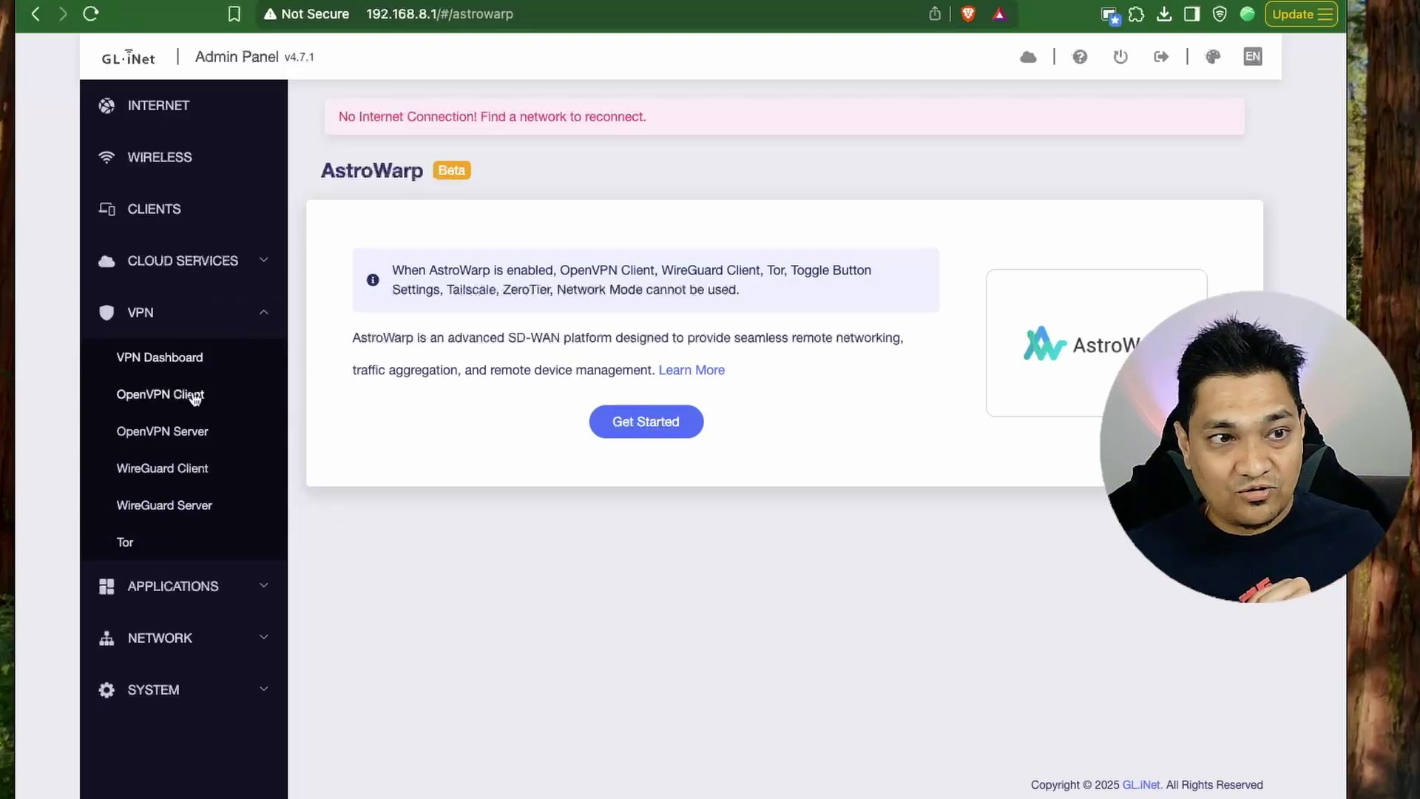
{"action": "left_click", "coordinate": [205, 368]}
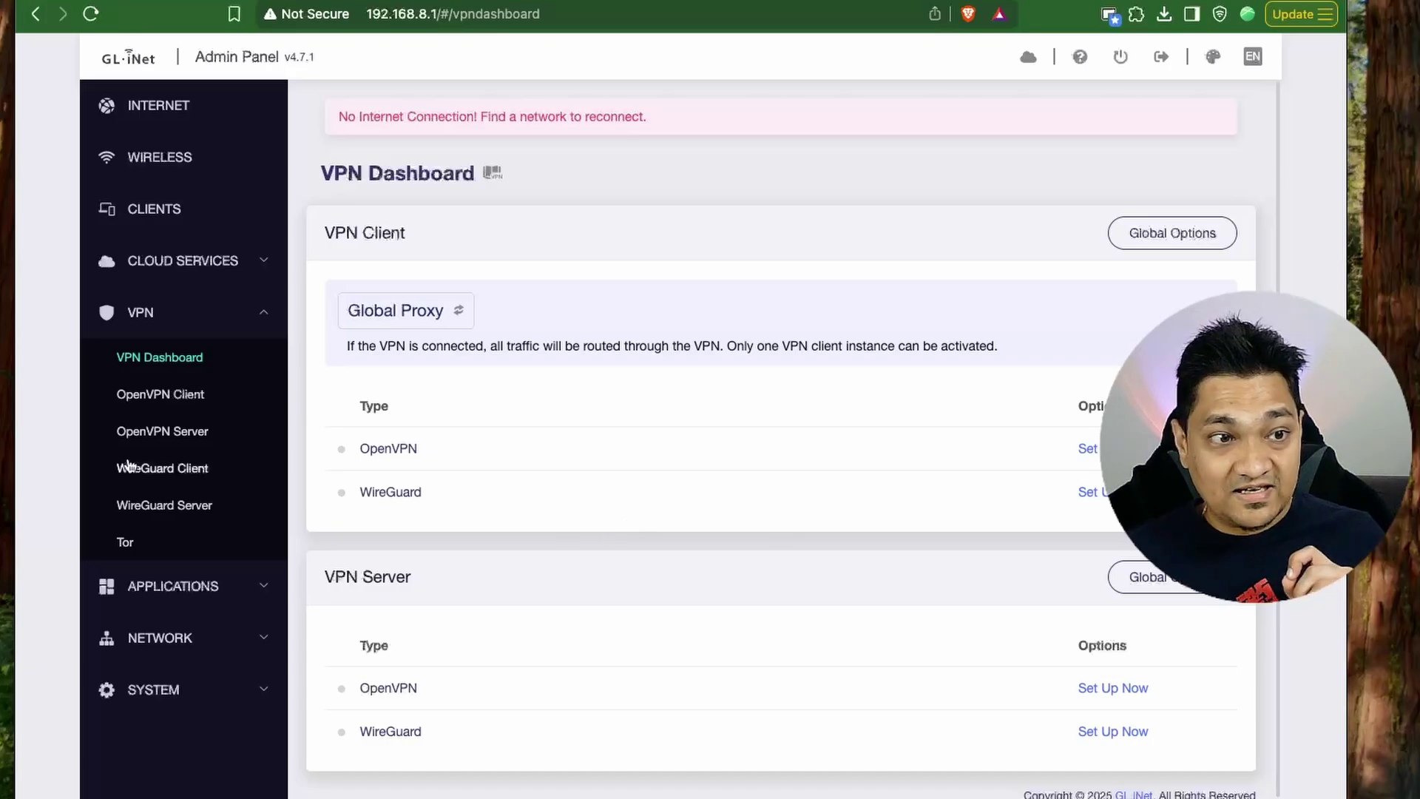
{"action": "left_click", "coordinate": [152, 437]}
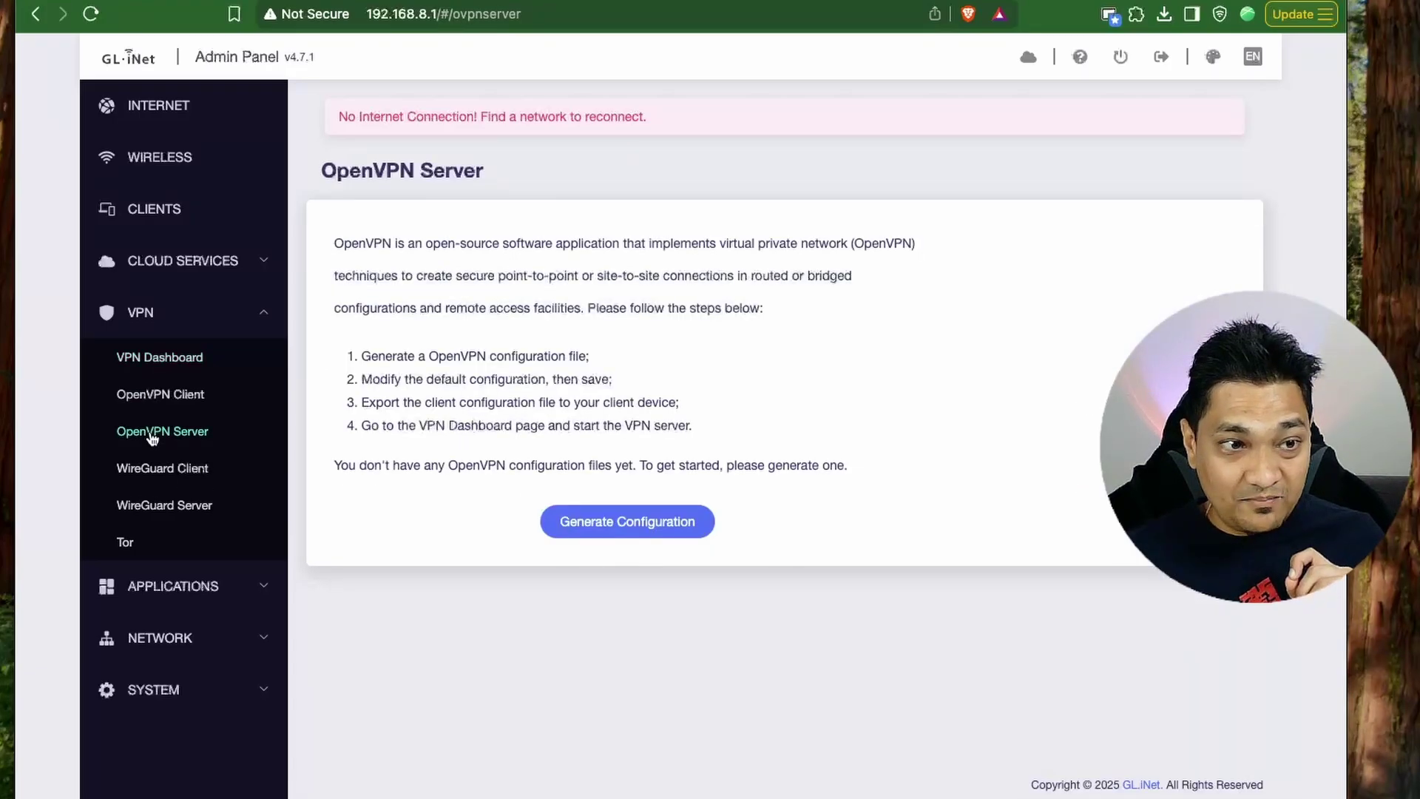
Generate and start the WireGuard server, then generate an OpenVPN server configuration (TUN, UDP, port 1194).
{"action": "left_click", "coordinate": [158, 507]}
{"action": "left_click", "coordinate": [673, 489]}
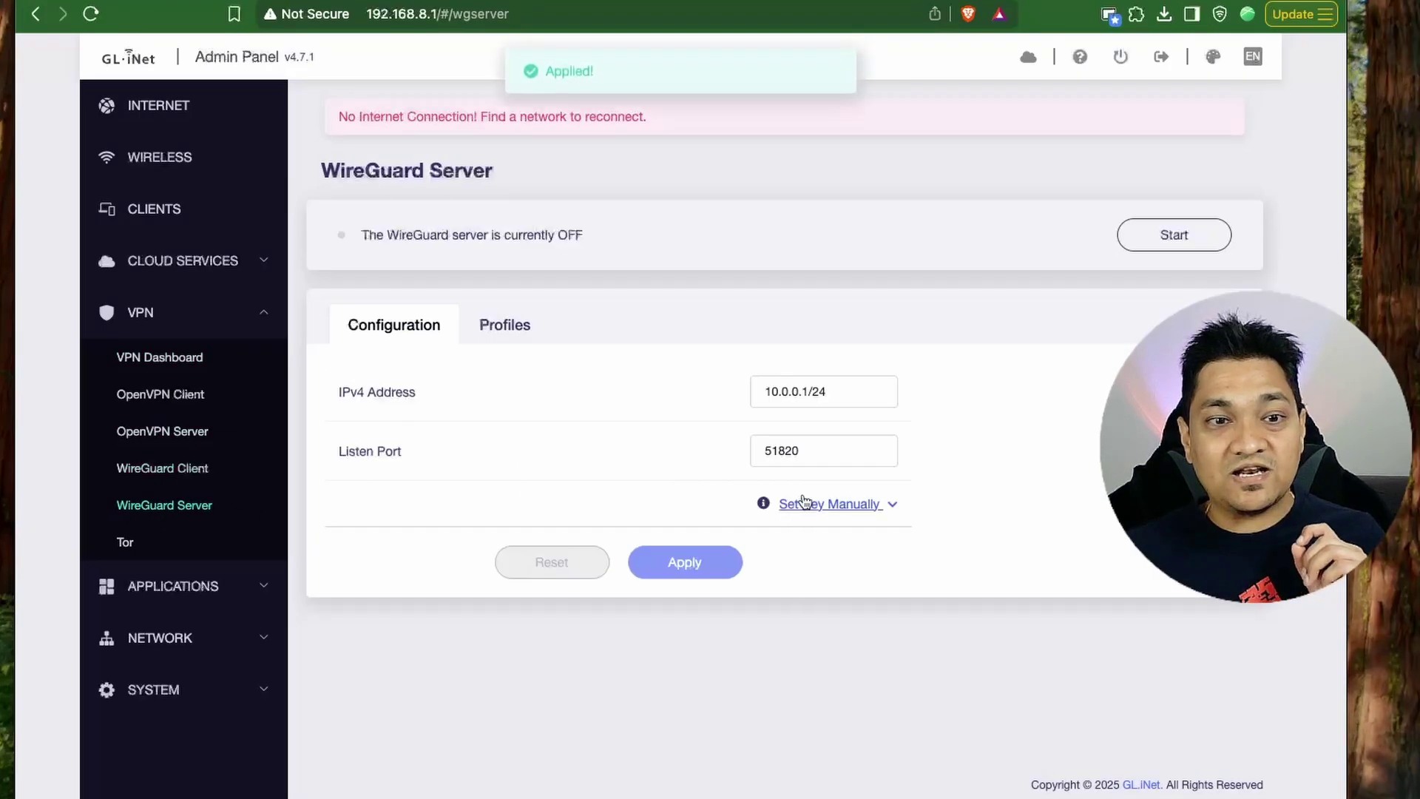
{"action": "left_click", "coordinate": [1206, 232]}
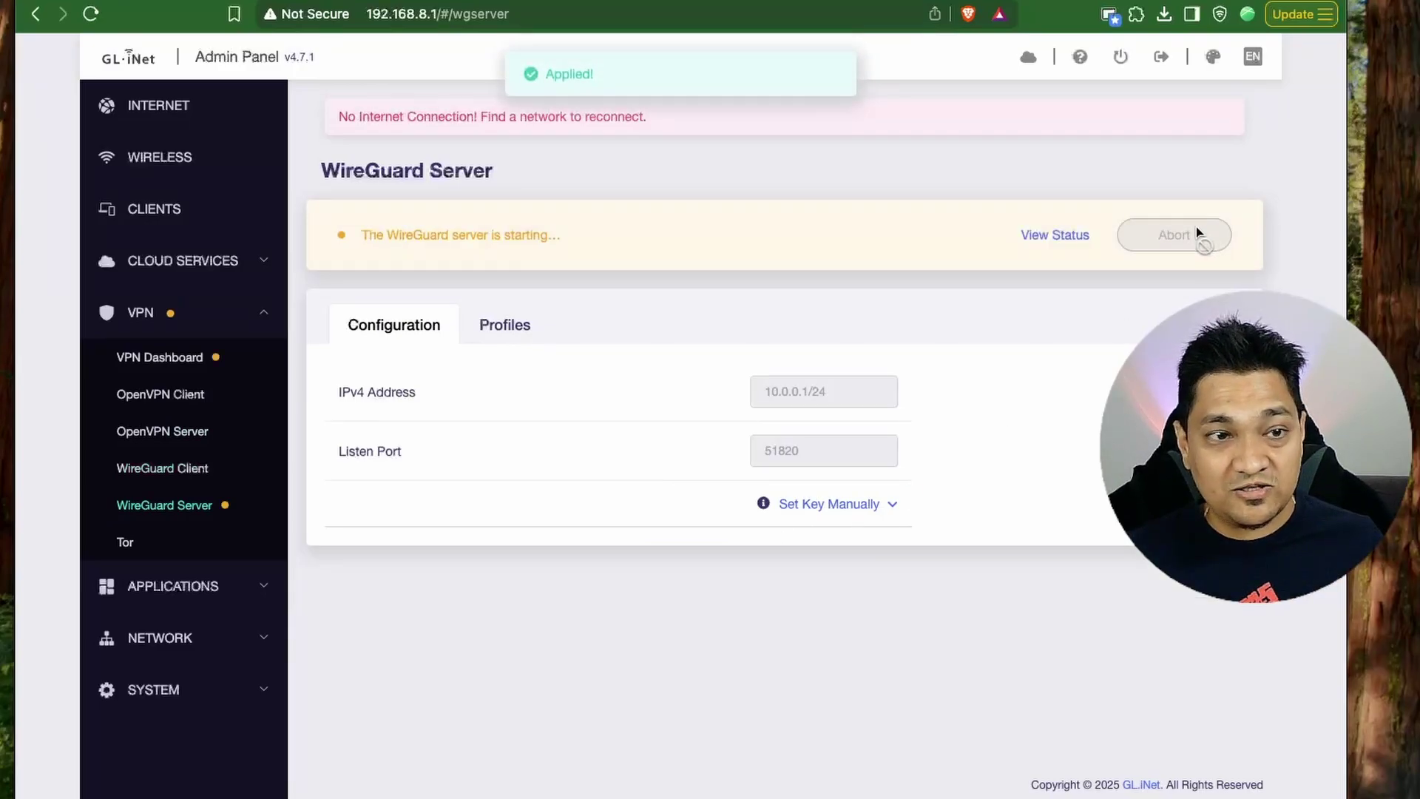
{"action": "left_click", "coordinate": [176, 435]}
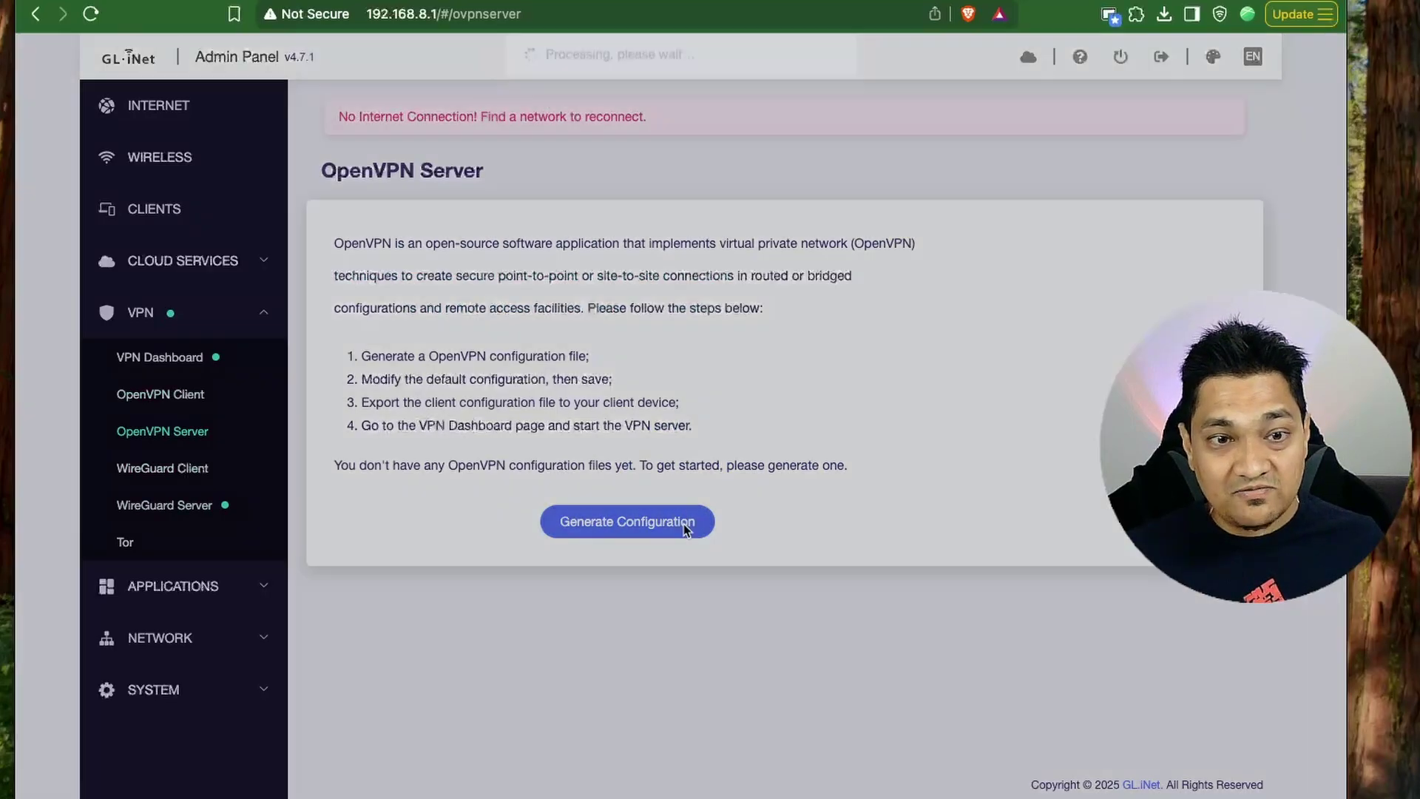
{"action": "left_click", "coordinate": [684, 525]}
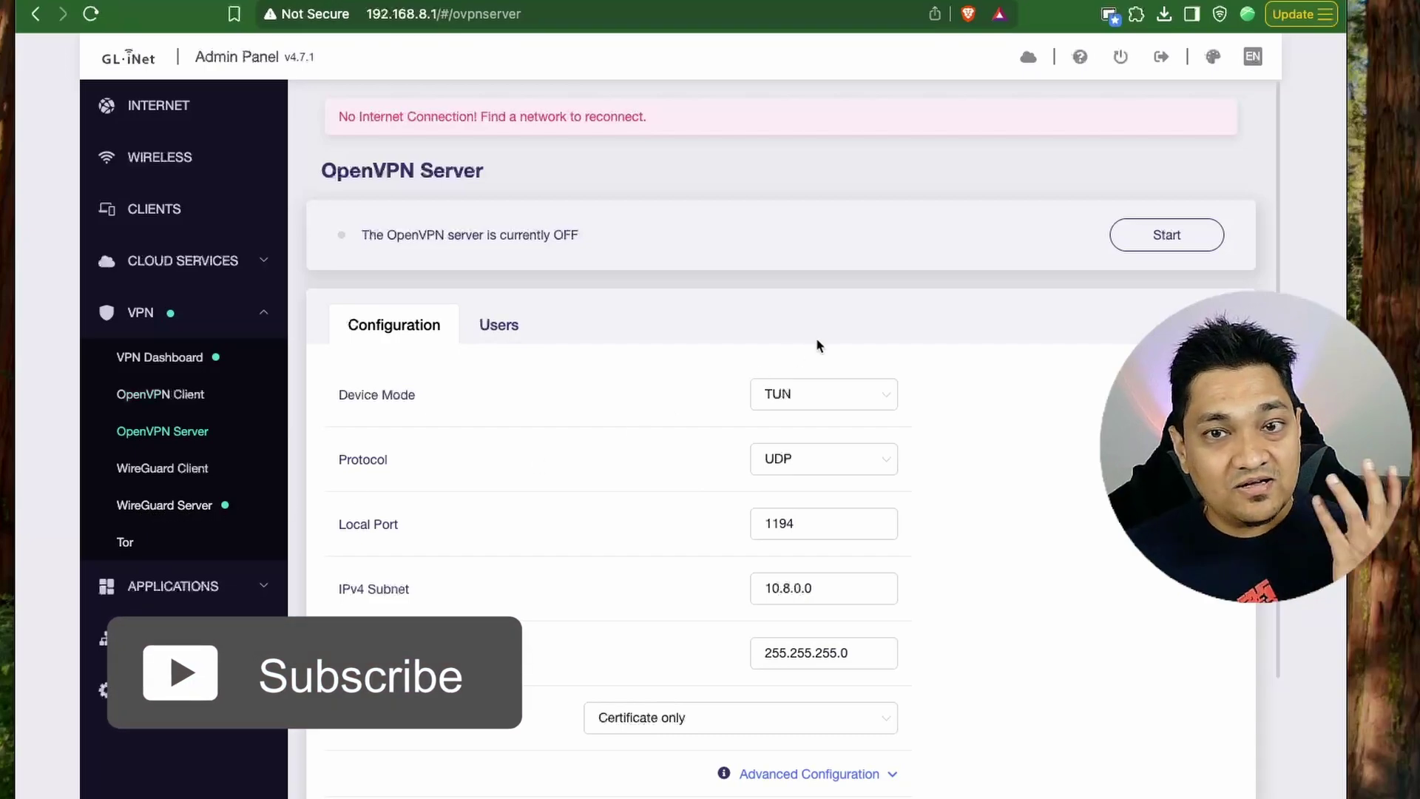
Start the OpenVPN server and save its client configuration client (3).ovpn to Downloads.
{"action": "left_click", "coordinate": [1157, 237]}
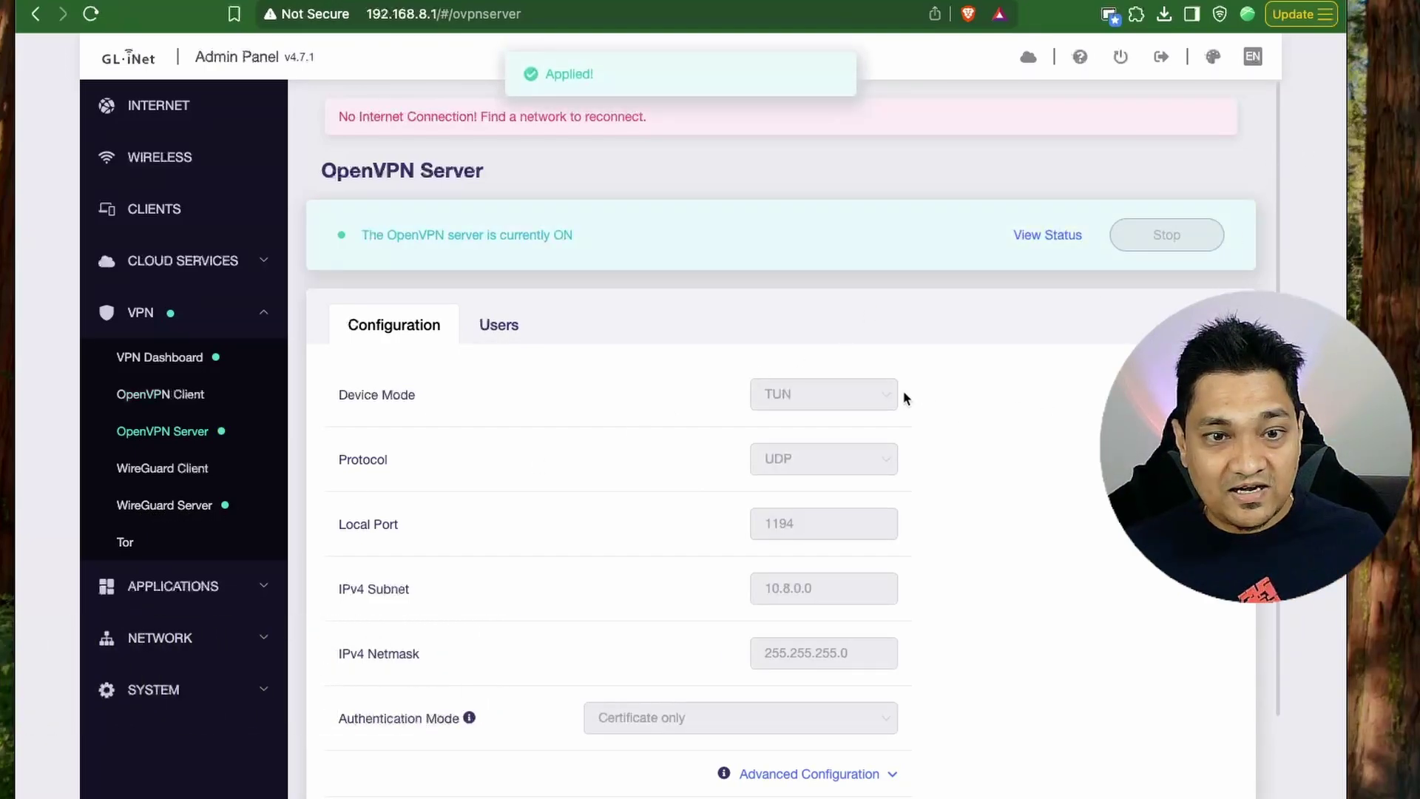
{"action": "scroll", "coordinate": [578, 379], "scroll_direction": "down", "scroll_amount": 2}
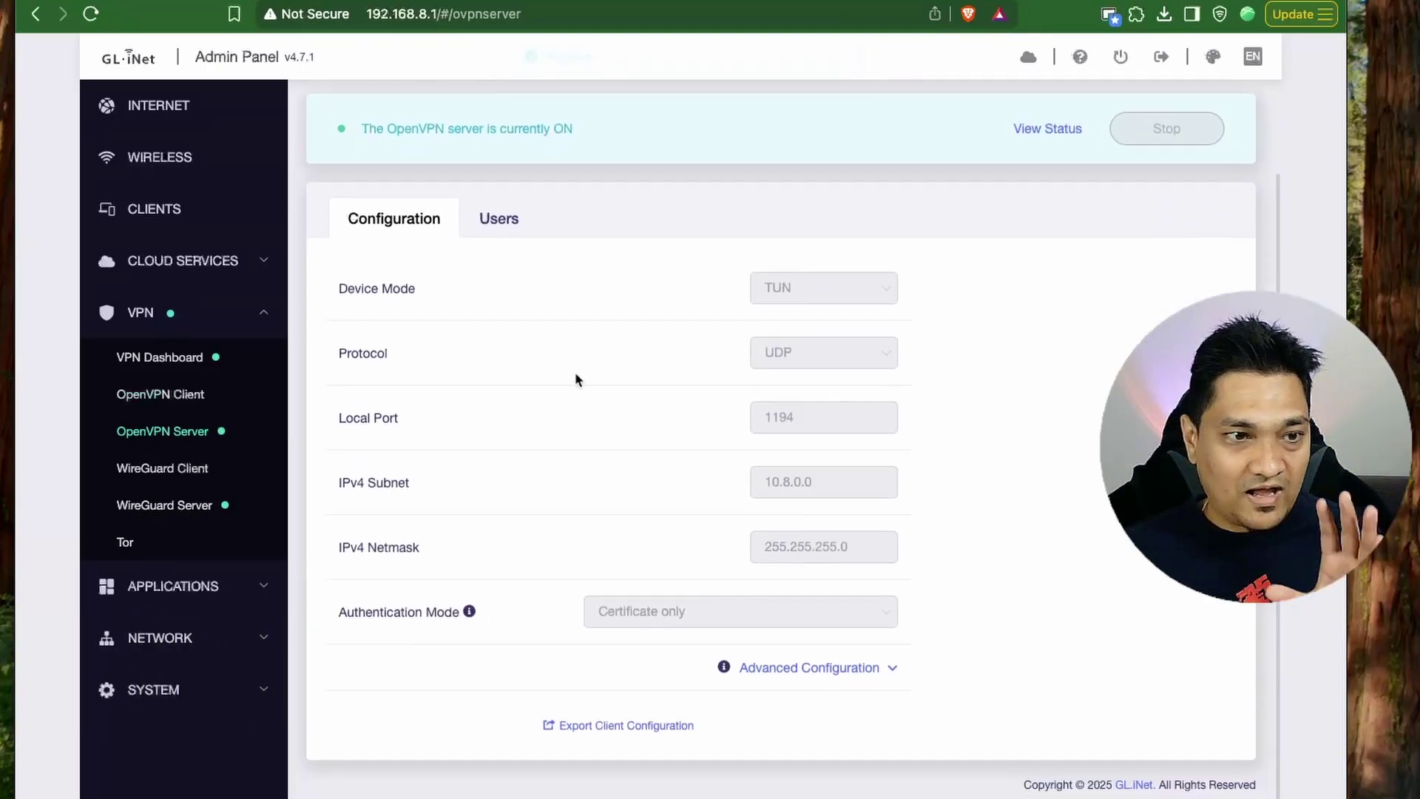
{"action": "left_click", "coordinate": [665, 732]}
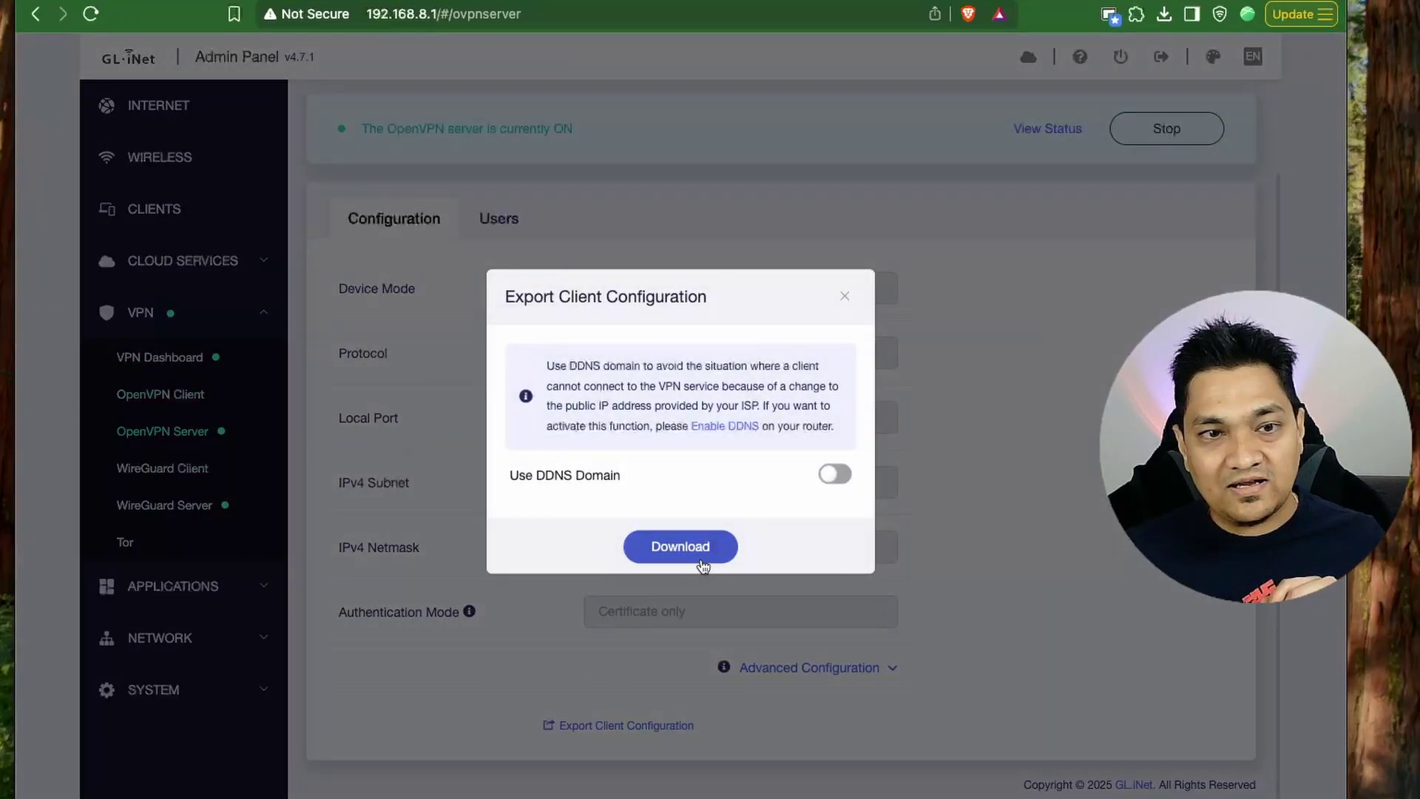
{"action": "left_click_drag", "start_coordinate": [509, 475], "coordinate": [629, 478]}
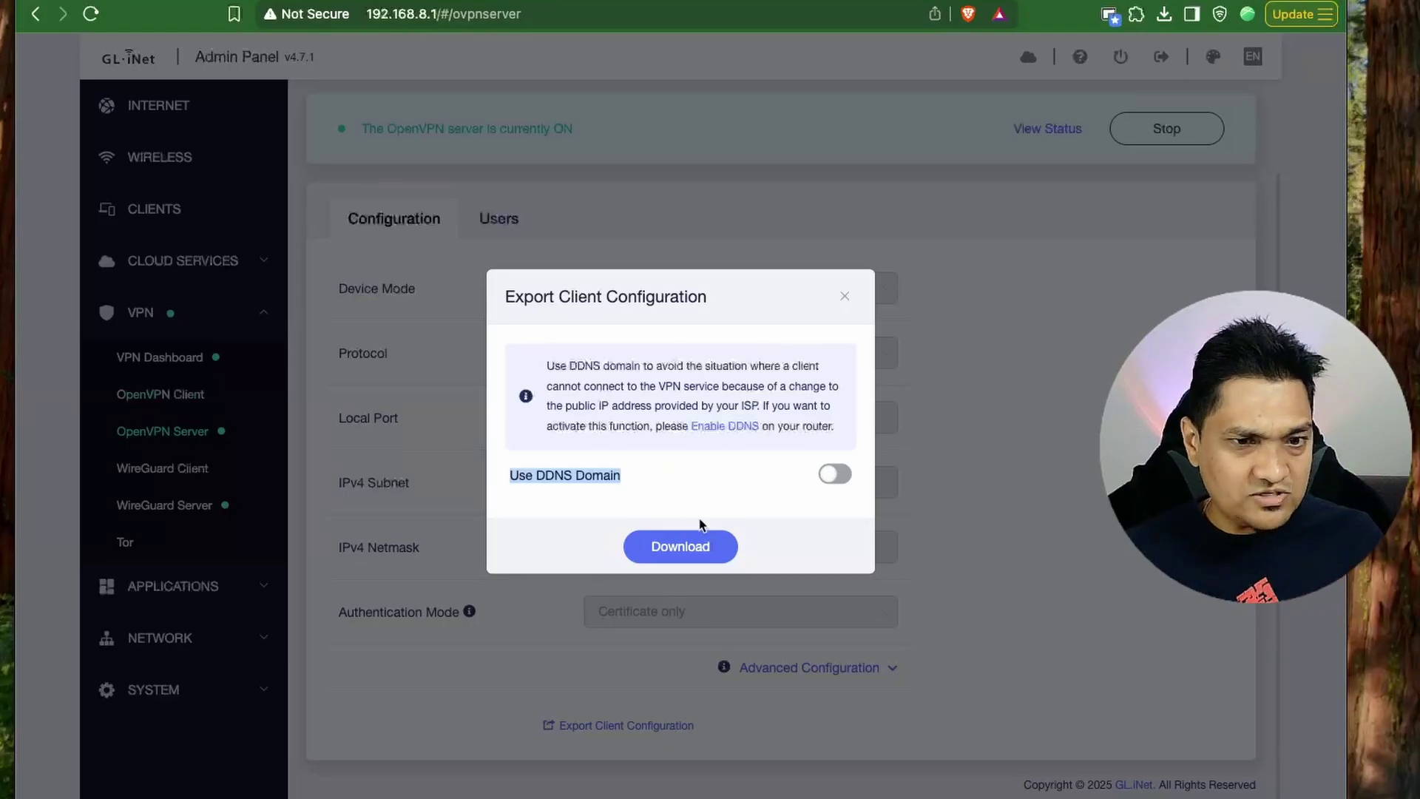
{"action": "left_click", "coordinate": [691, 546]}
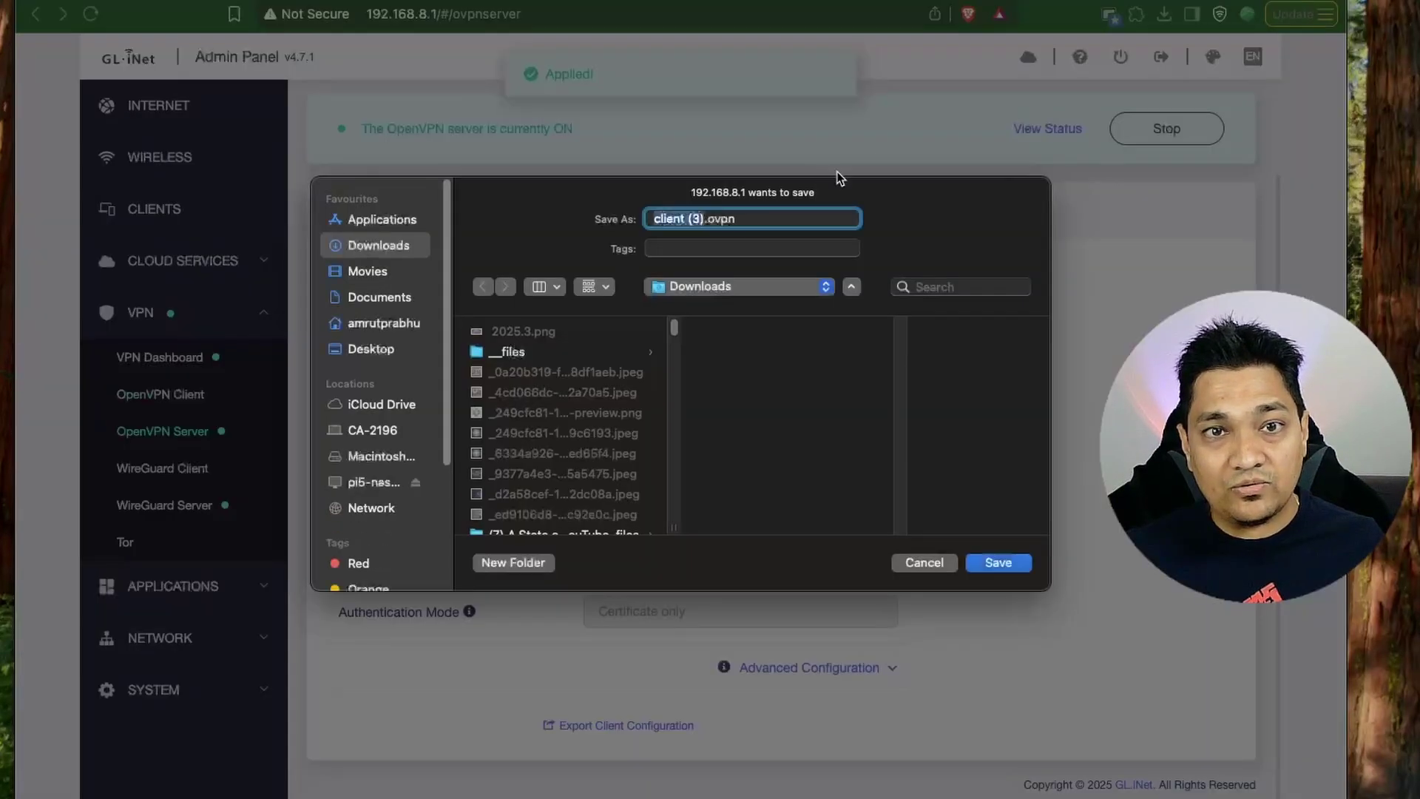
{"action": "left_click", "coordinate": [998, 562]}
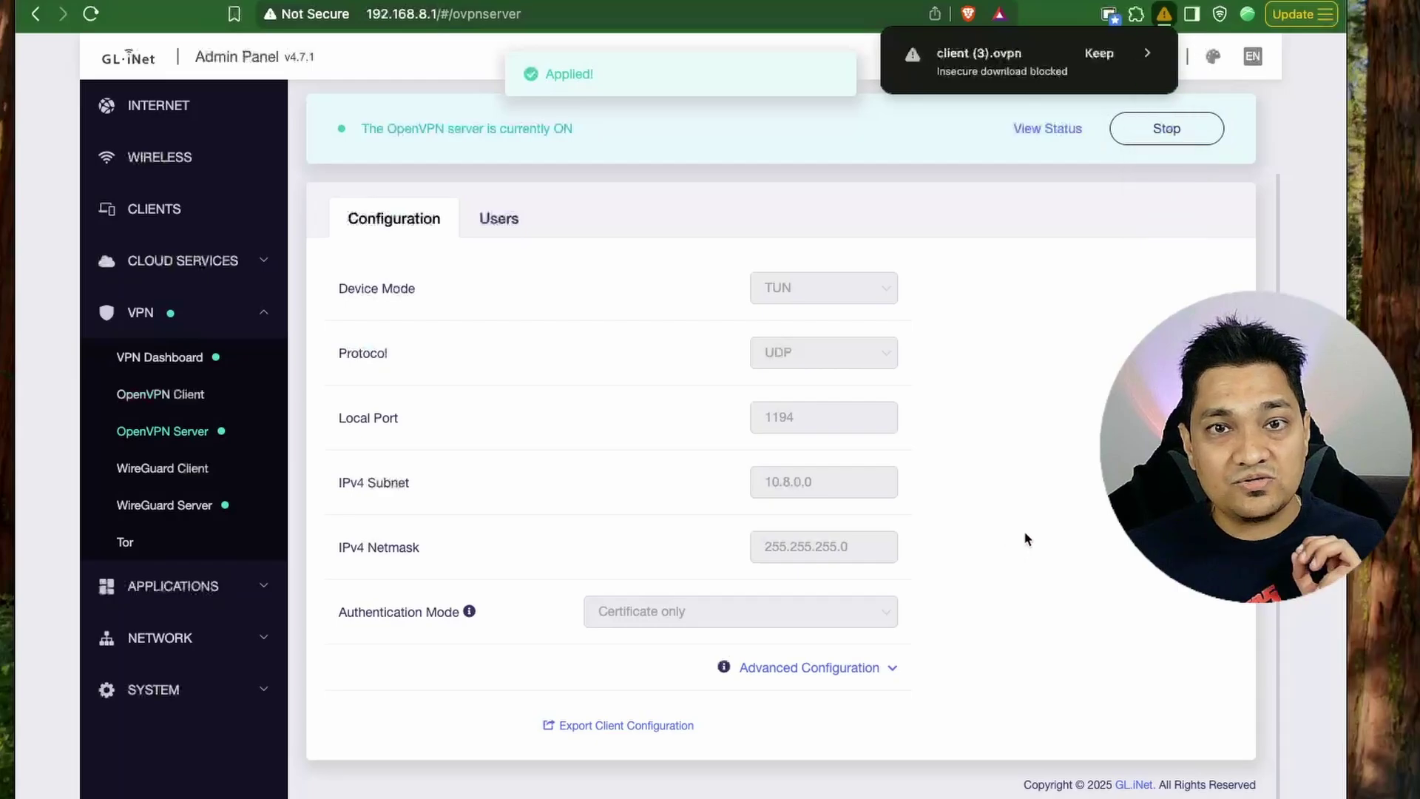
{"action": "left_click", "coordinate": [1109, 61]}
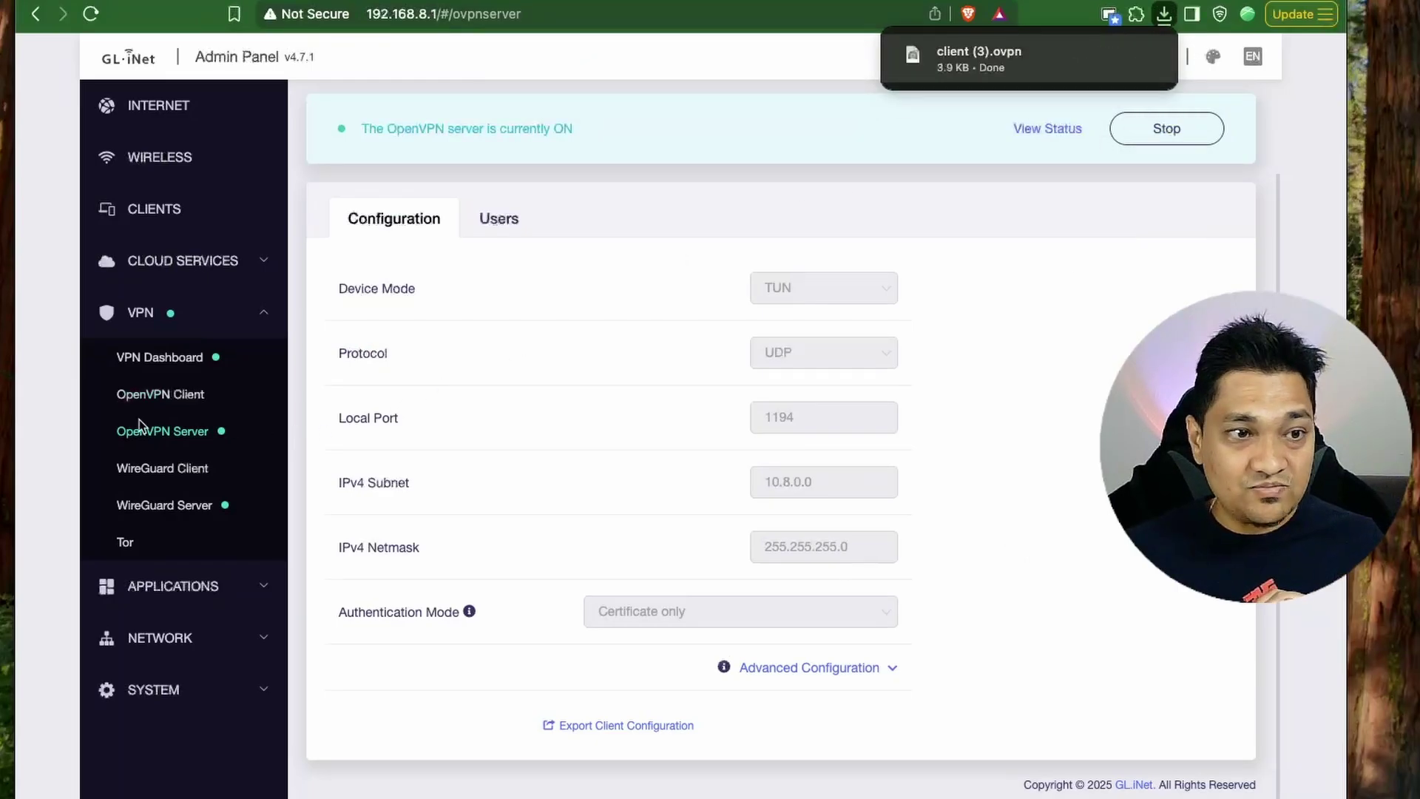
{"action": "left_click", "coordinate": [178, 508]}
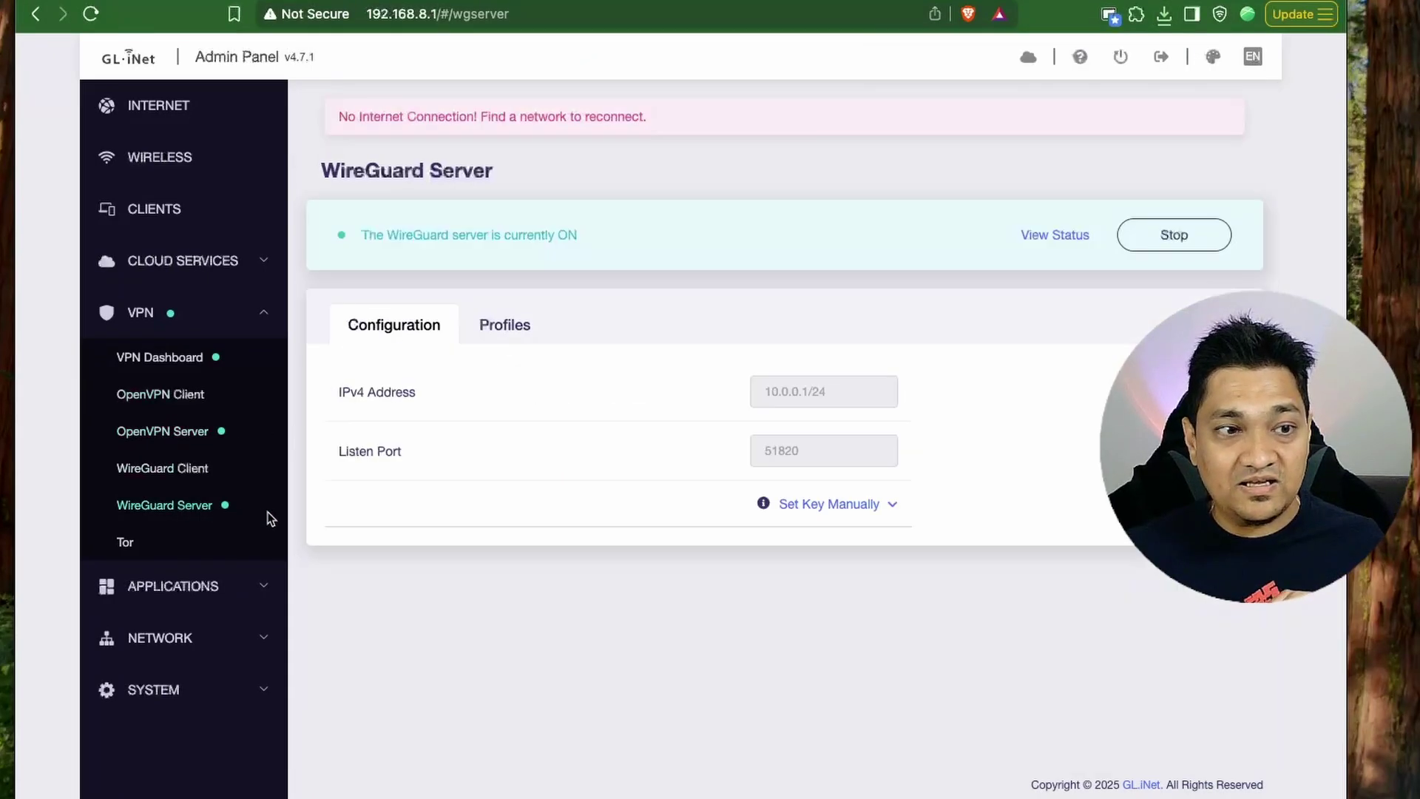
Add a WireGuard client profile named test with client IP 10.0.0.2/24.
{"action": "left_click", "coordinate": [527, 328]}
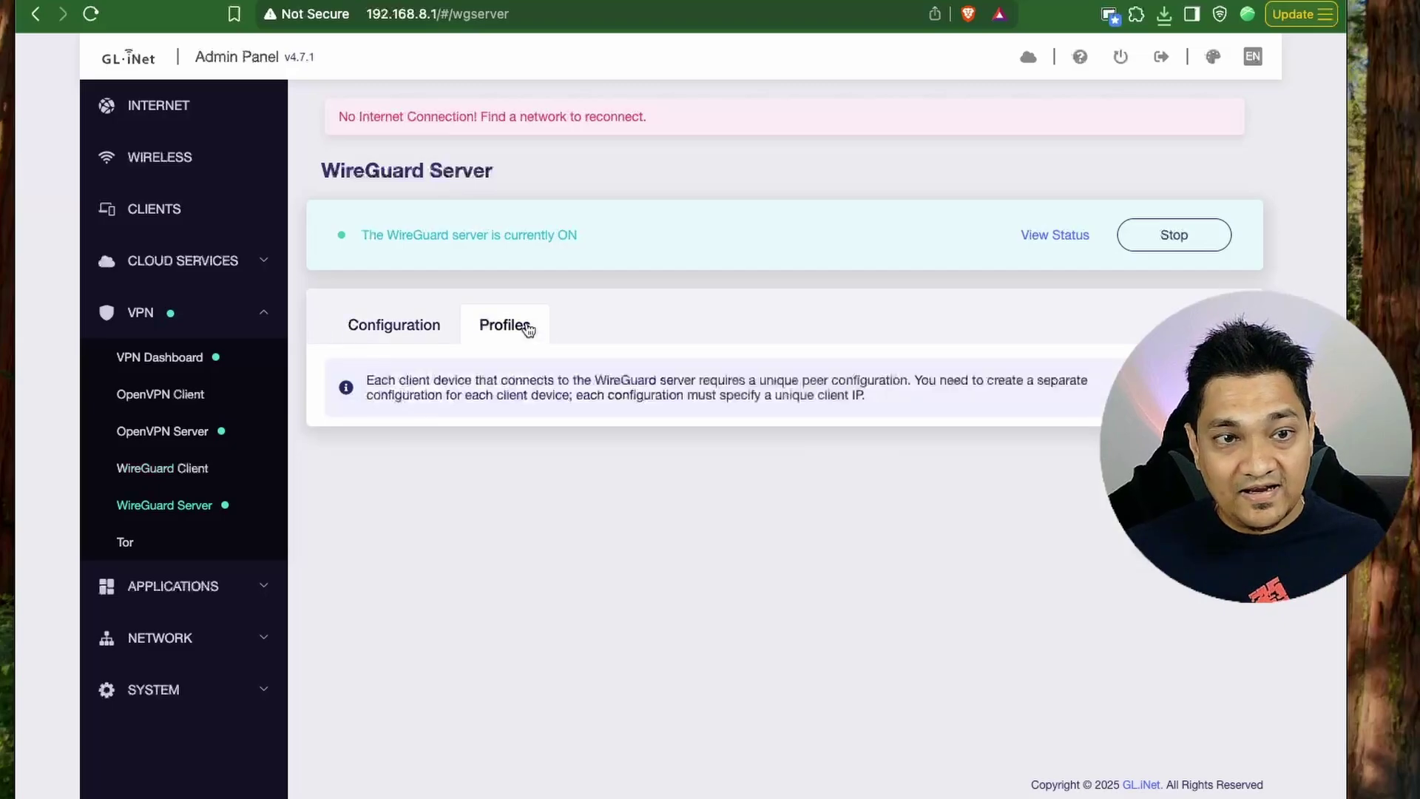
{"action": "left_click", "coordinate": [1191, 326]}
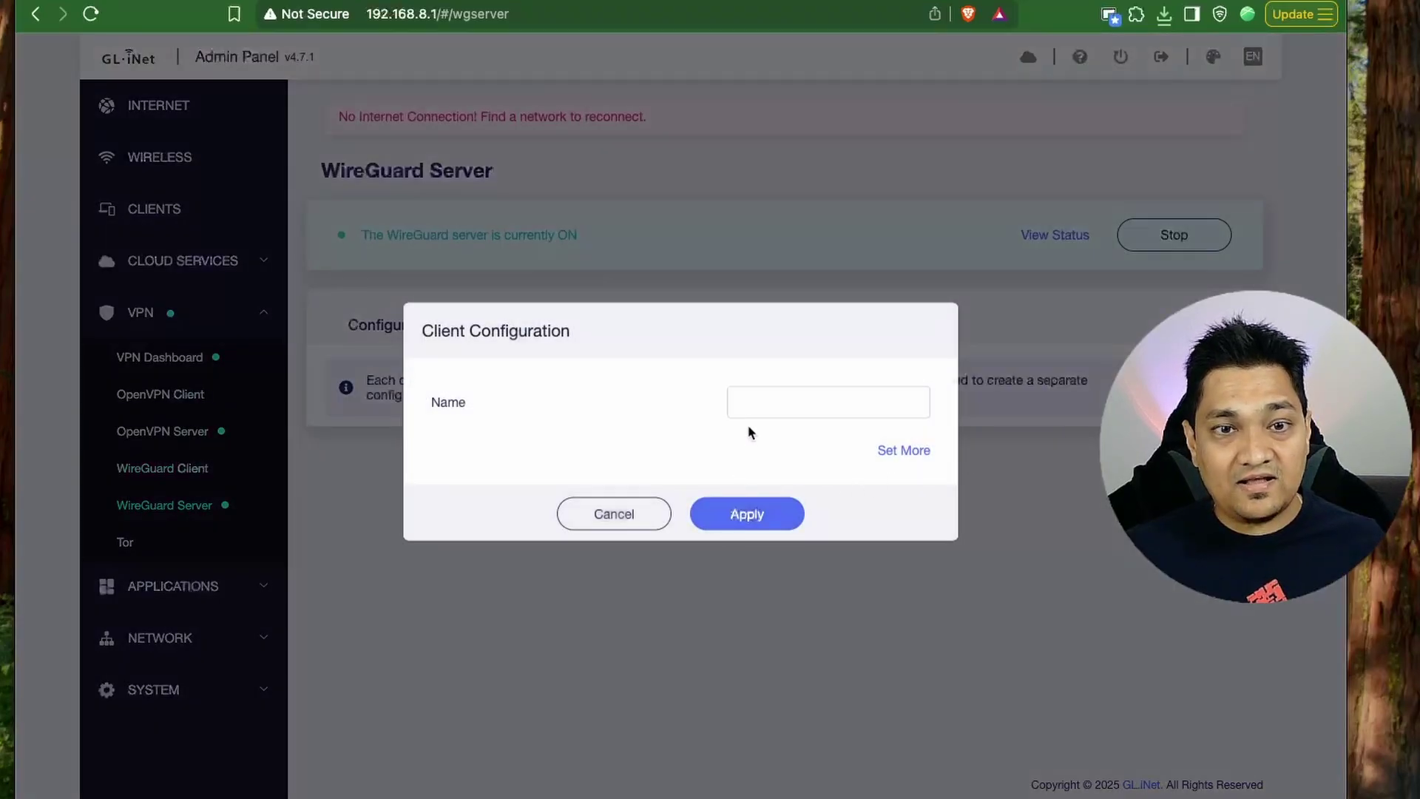
{"action": "left_click", "coordinate": [755, 395]}
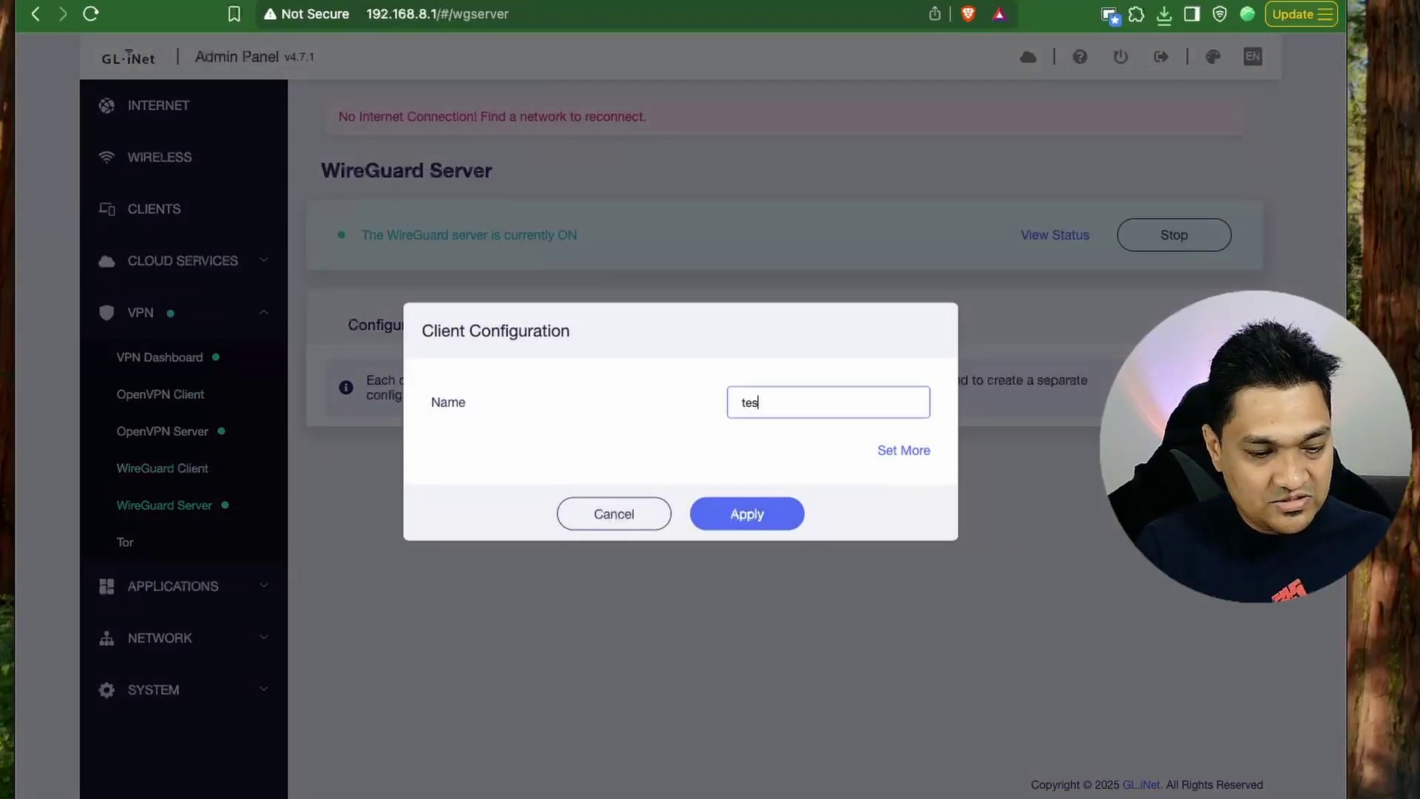
{"action": "left_click", "coordinate": [714, 515]}
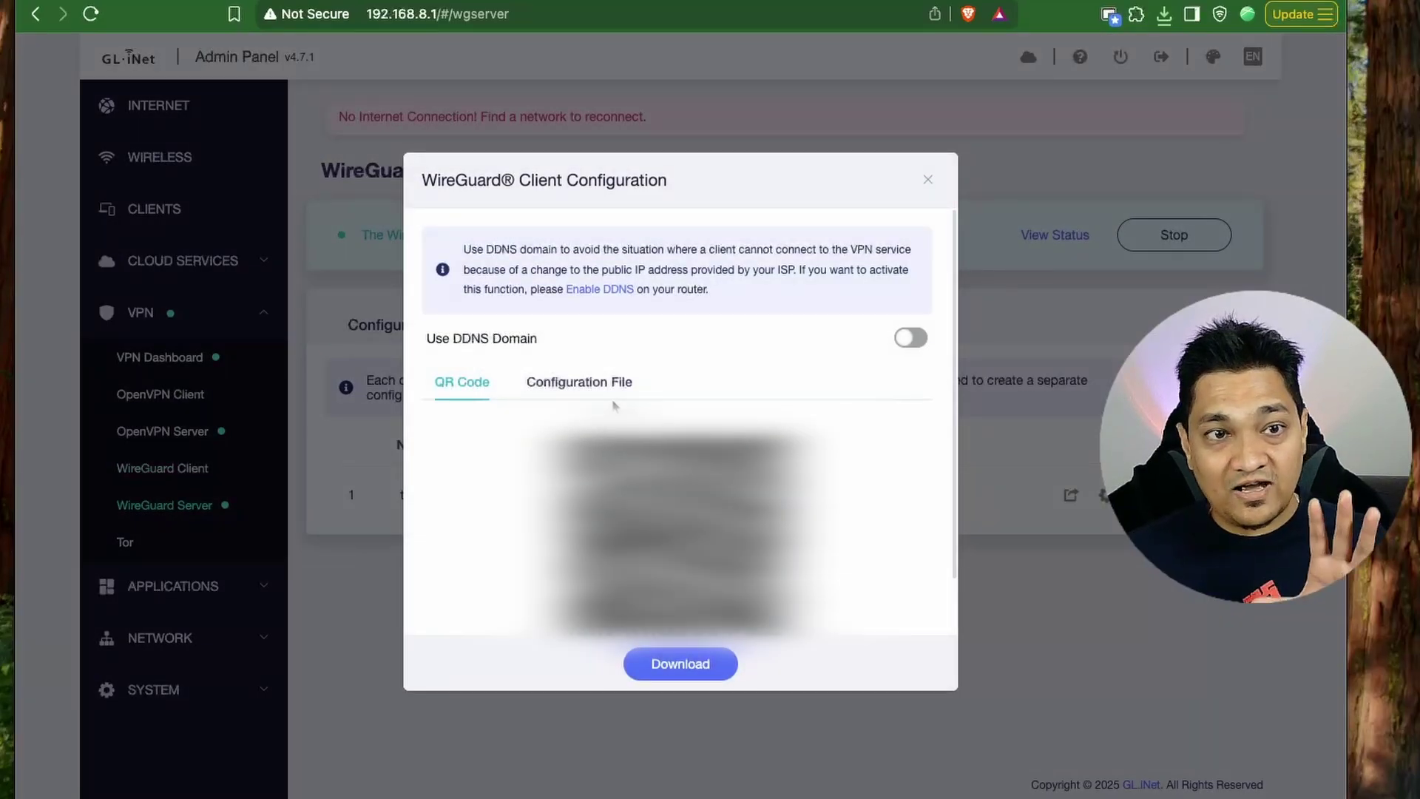
Download the test profile's configuration as test (1).conf and close the dialog.
{"action": "left_click", "coordinate": [688, 668]}
{"action": "left_click", "coordinate": [1009, 564]}
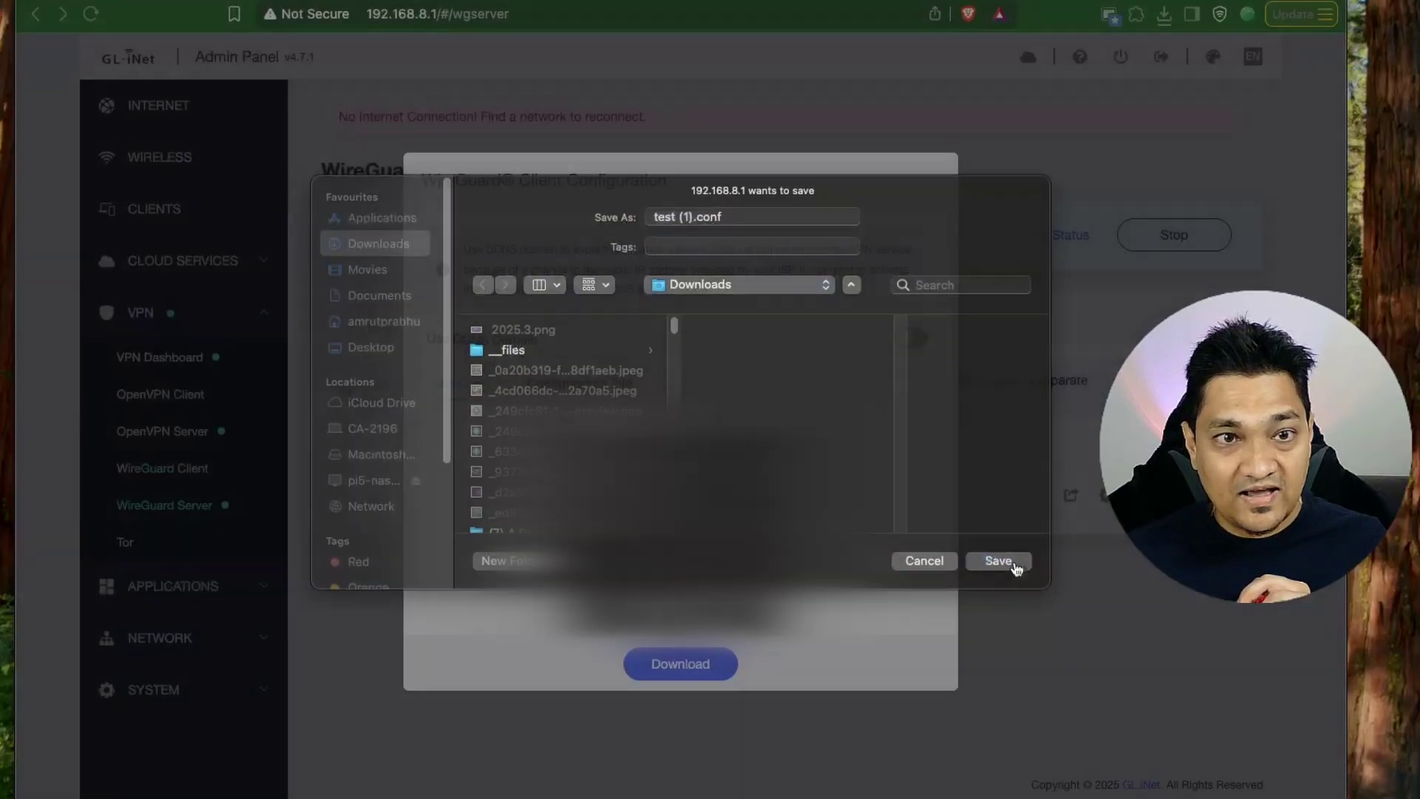
{"action": "left_click", "coordinate": [1101, 52]}
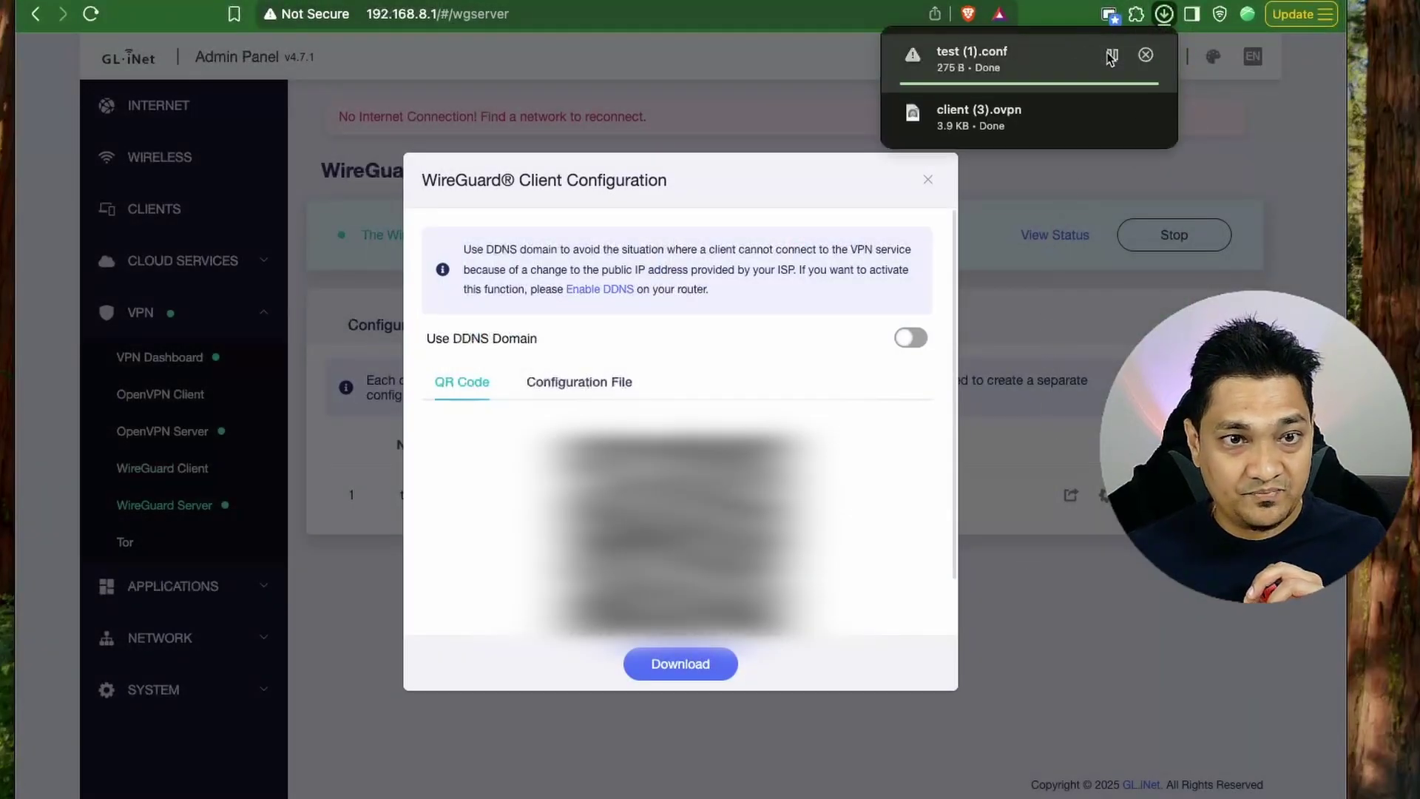
{"action": "left_click", "coordinate": [930, 184]}
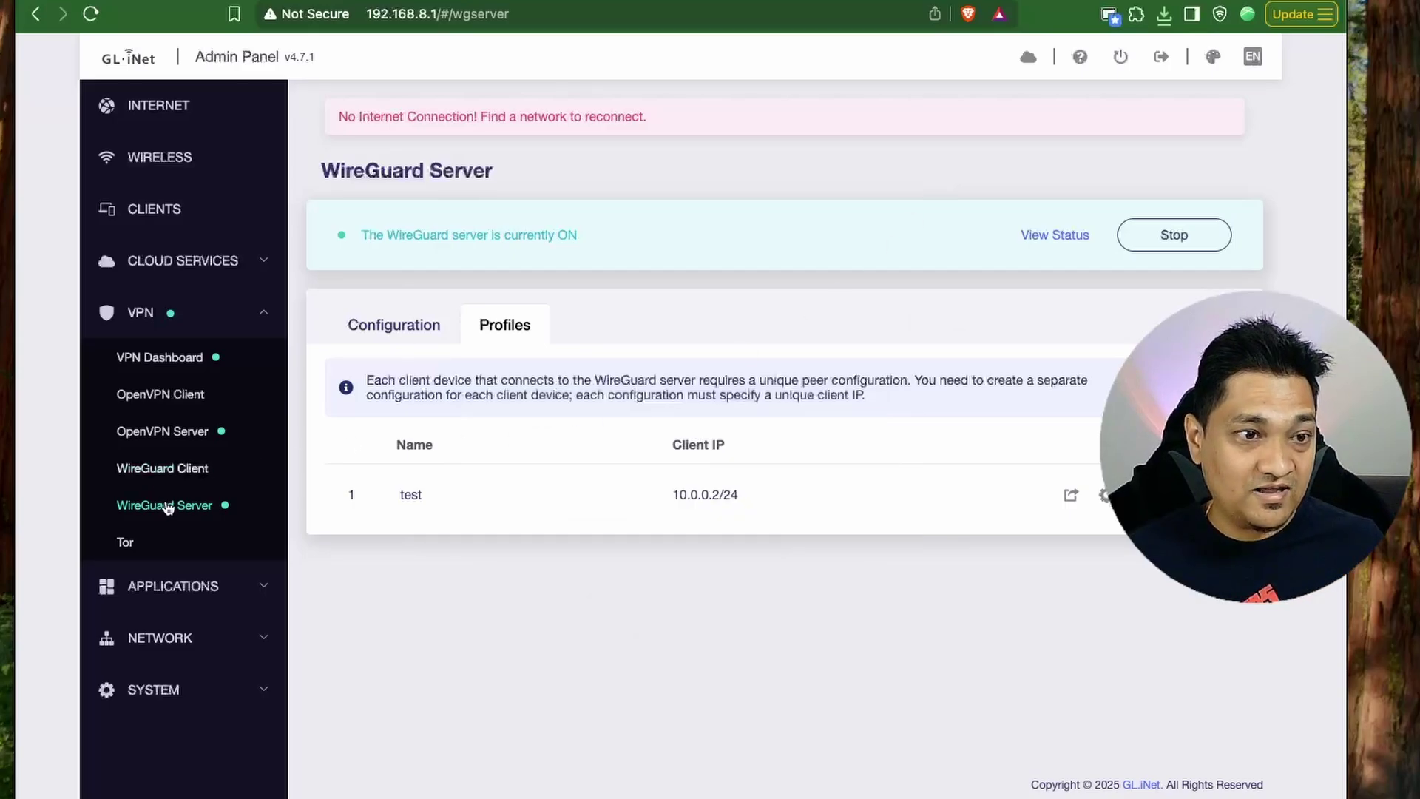
Create OpenVPN client group 'New Provider' with client (3).ovpn uploaded and applied.
{"action": "left_click", "coordinate": [168, 400]}
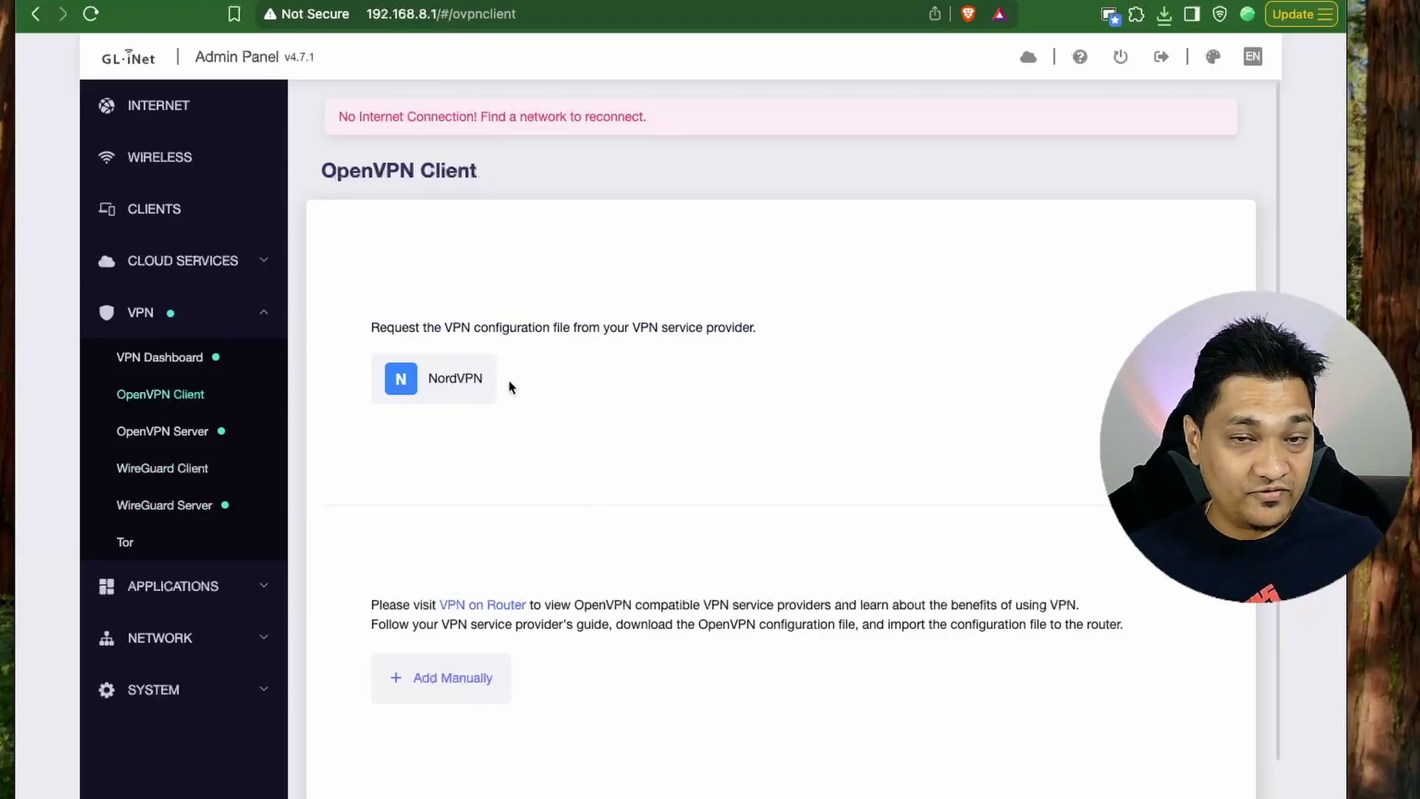
{"action": "left_click", "coordinate": [453, 382]}
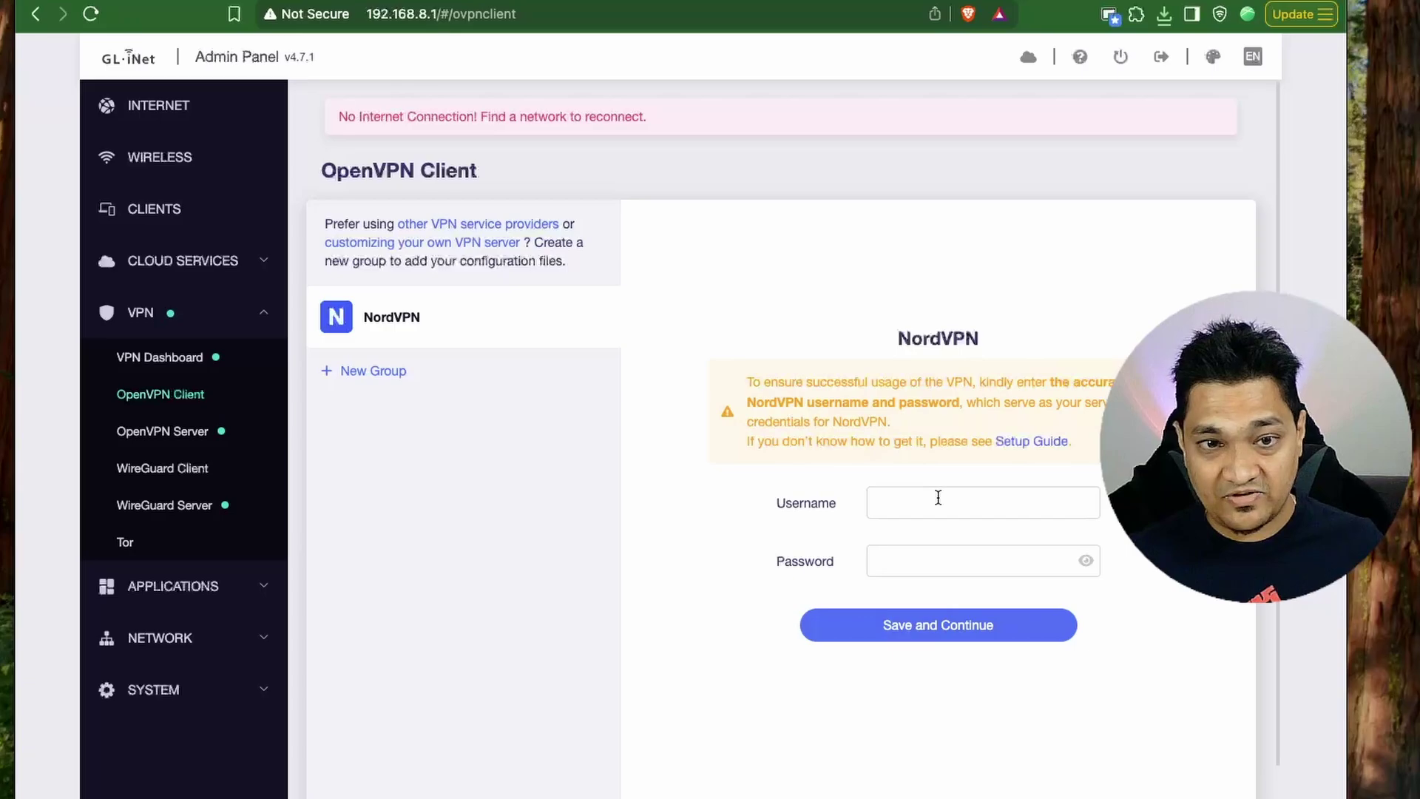
{"action": "left_click", "coordinate": [384, 372]}
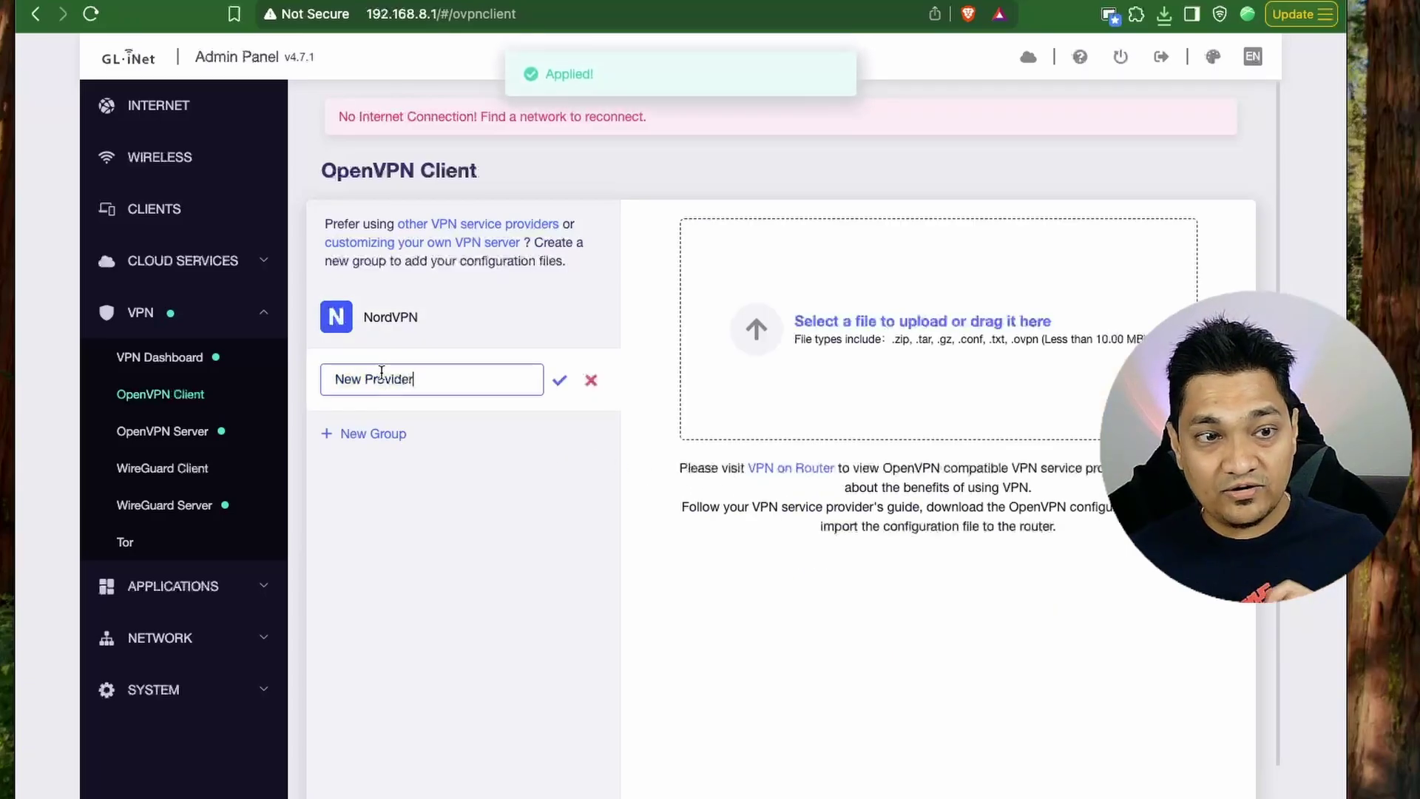
{"action": "left_click", "coordinate": [877, 362]}
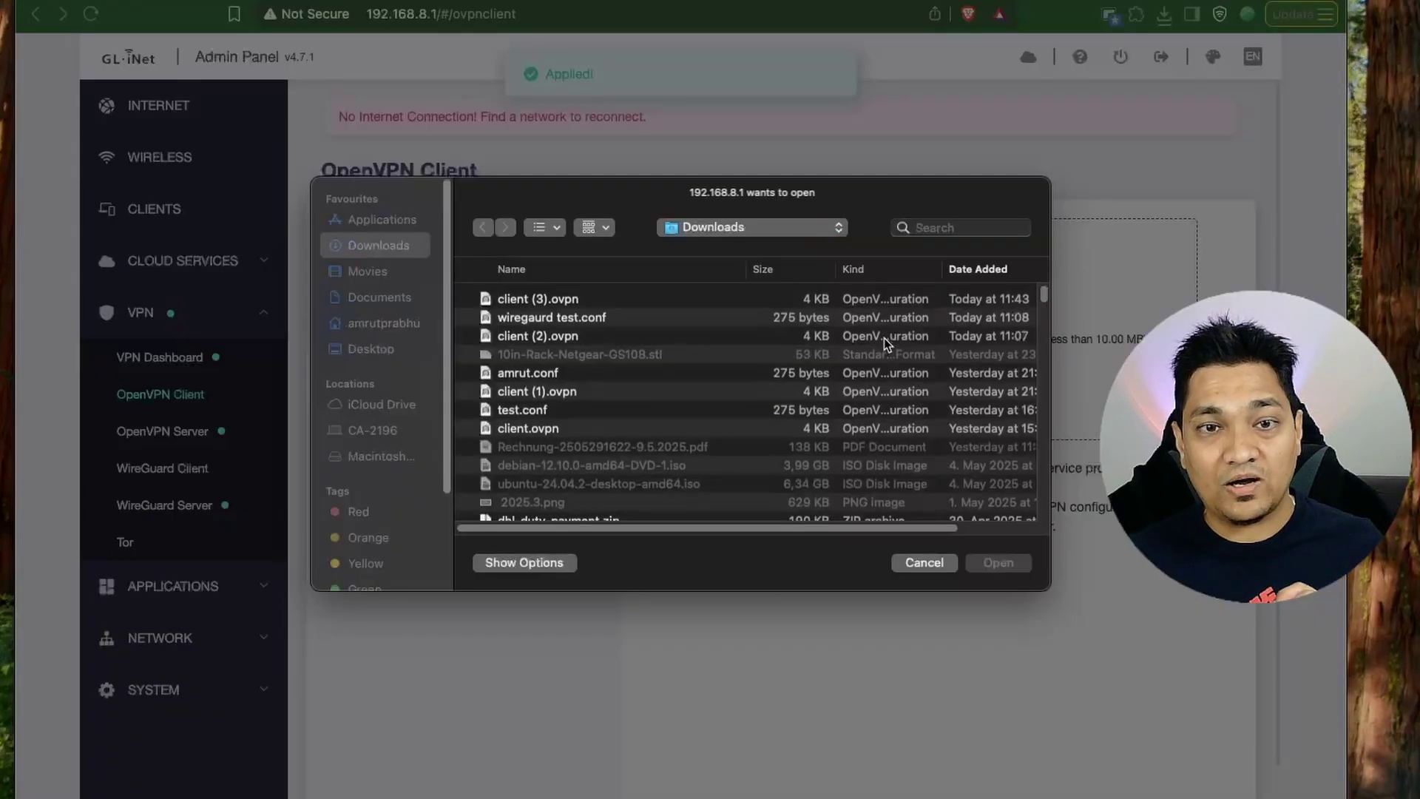
{"action": "double_click", "coordinate": [539, 315]}
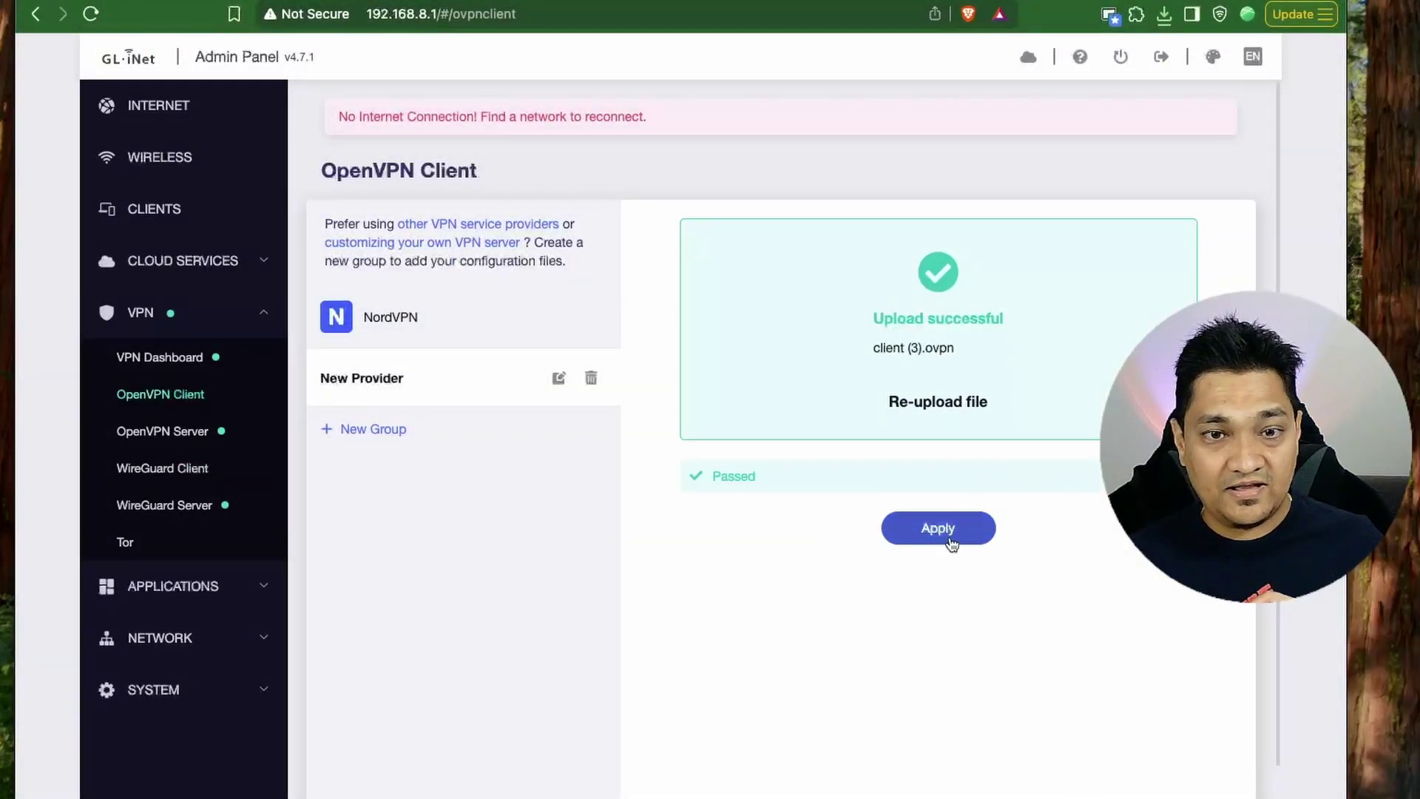
{"action": "left_click", "coordinate": [950, 535]}
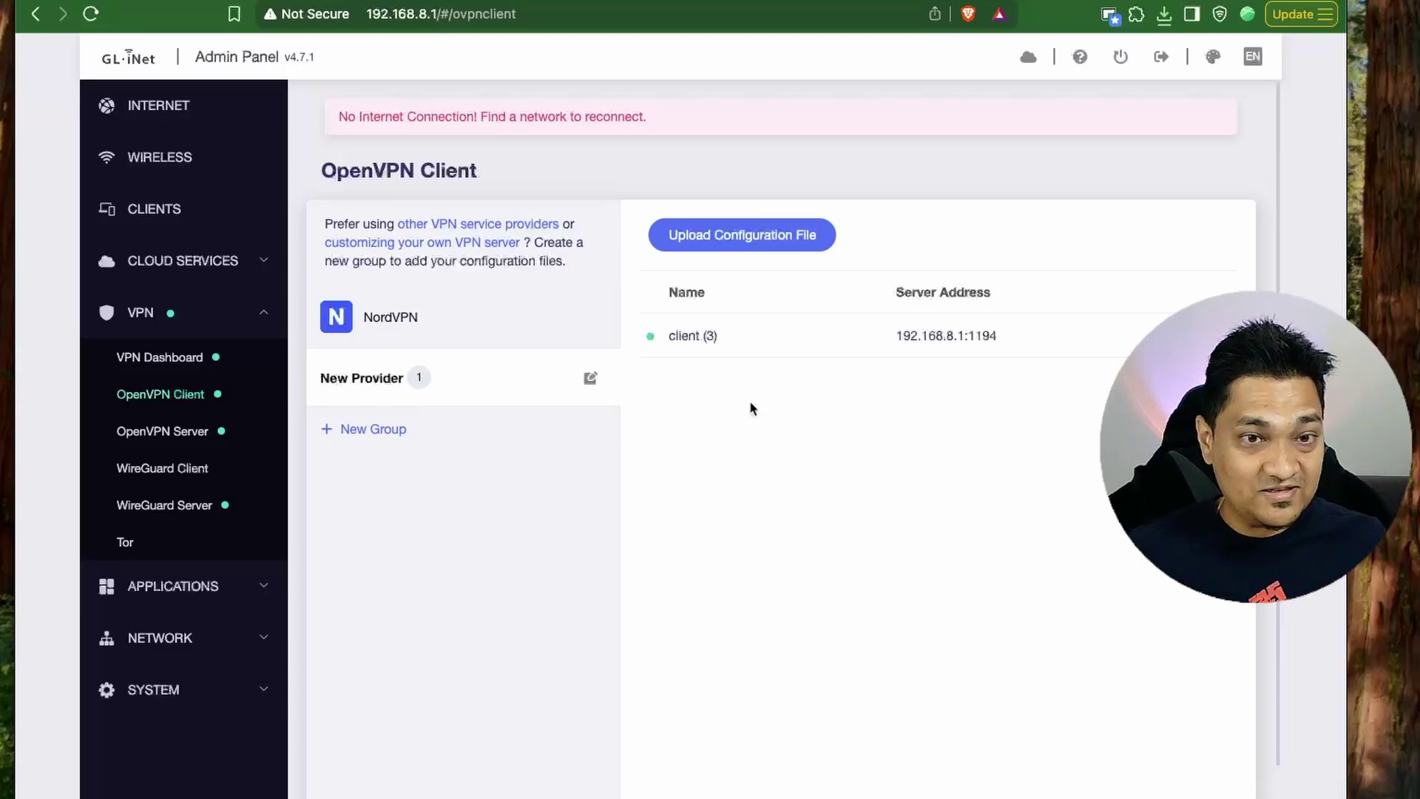
{"action": "left_click", "coordinate": [182, 470]}
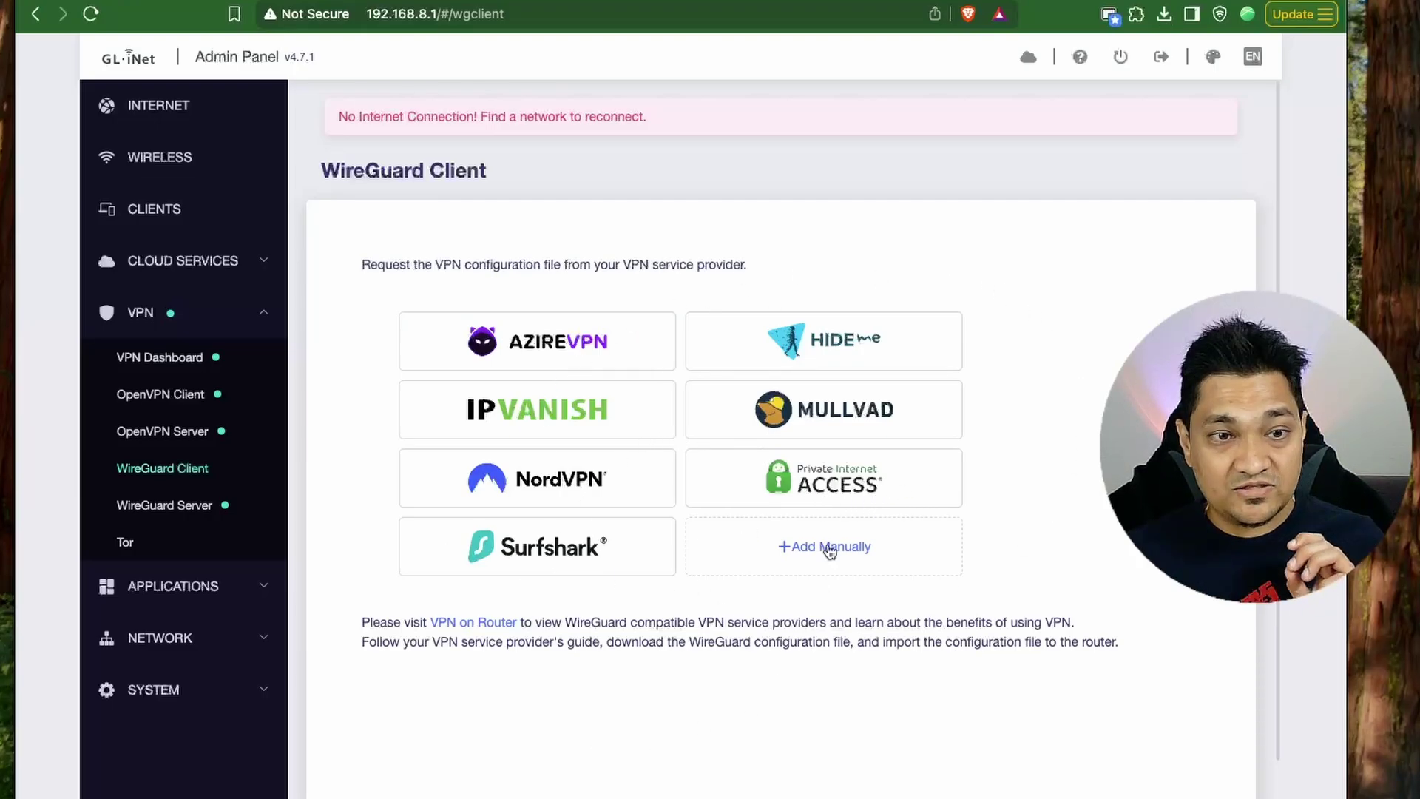
Add WireGuard group 'New Provider' with test (1).conf applied, then review the VPN Dashboard.
{"action": "left_click", "coordinate": [808, 558]}
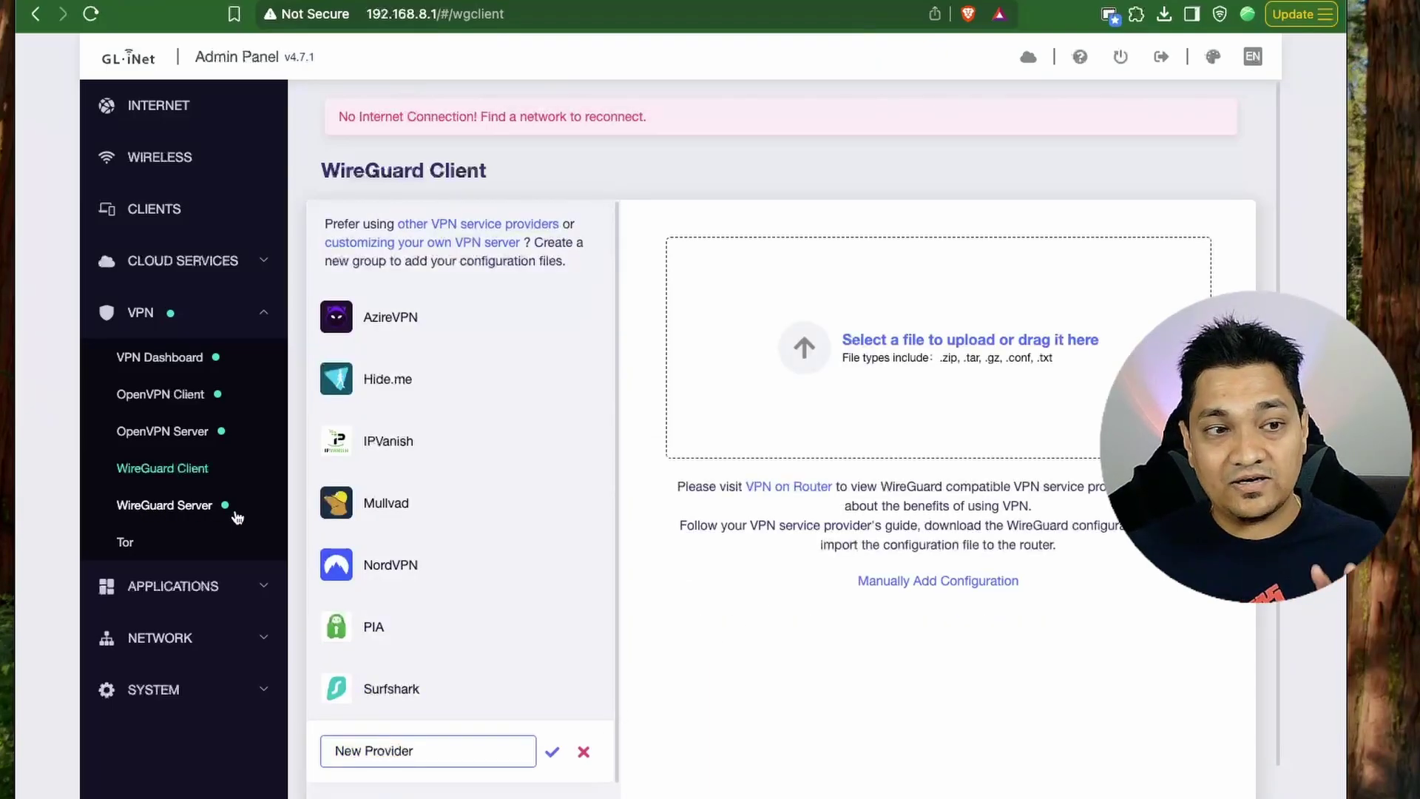
{"action": "key", "text": "Return"}
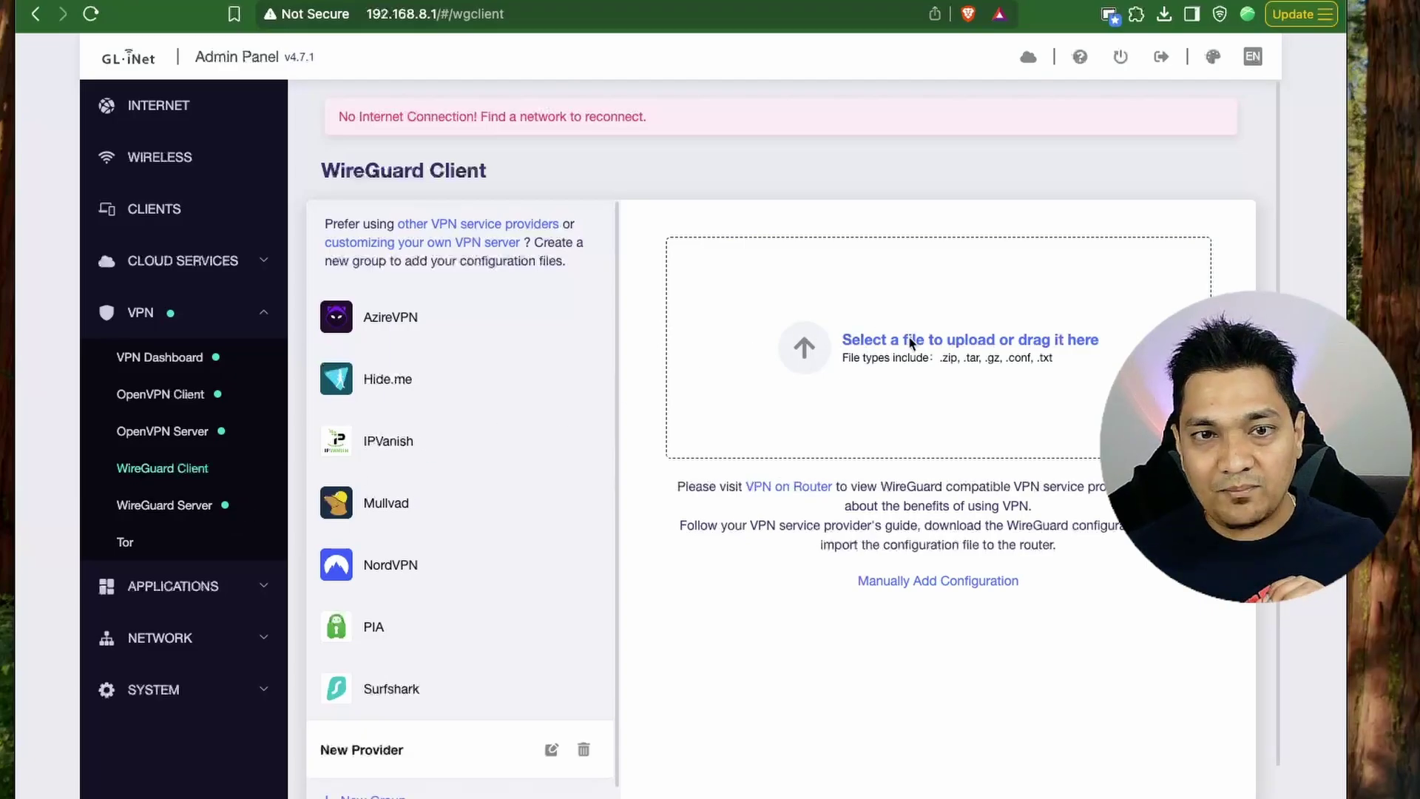
{"action": "left_click", "coordinate": [912, 342]}
{"action": "double_click", "coordinate": [592, 296]}
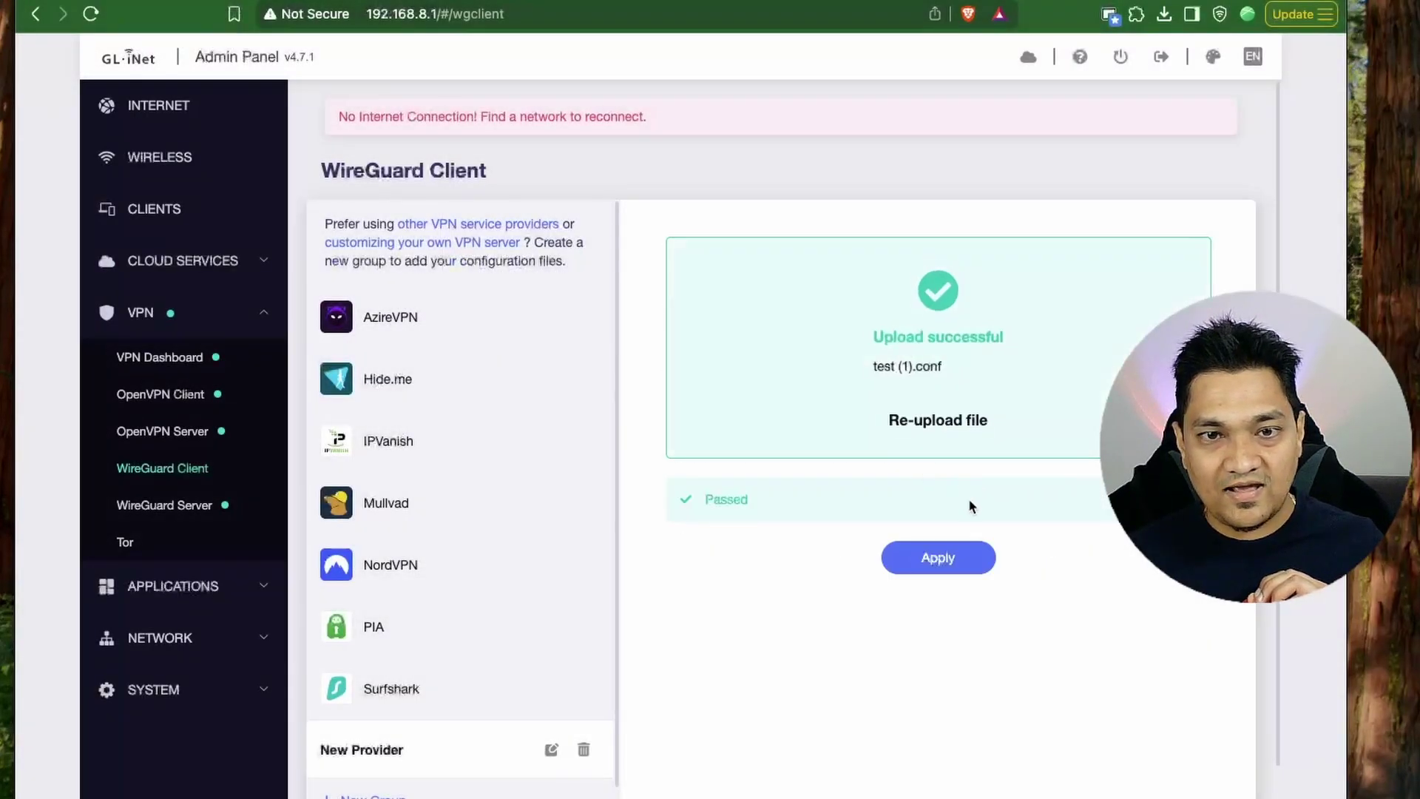
{"action": "left_click", "coordinate": [961, 554]}
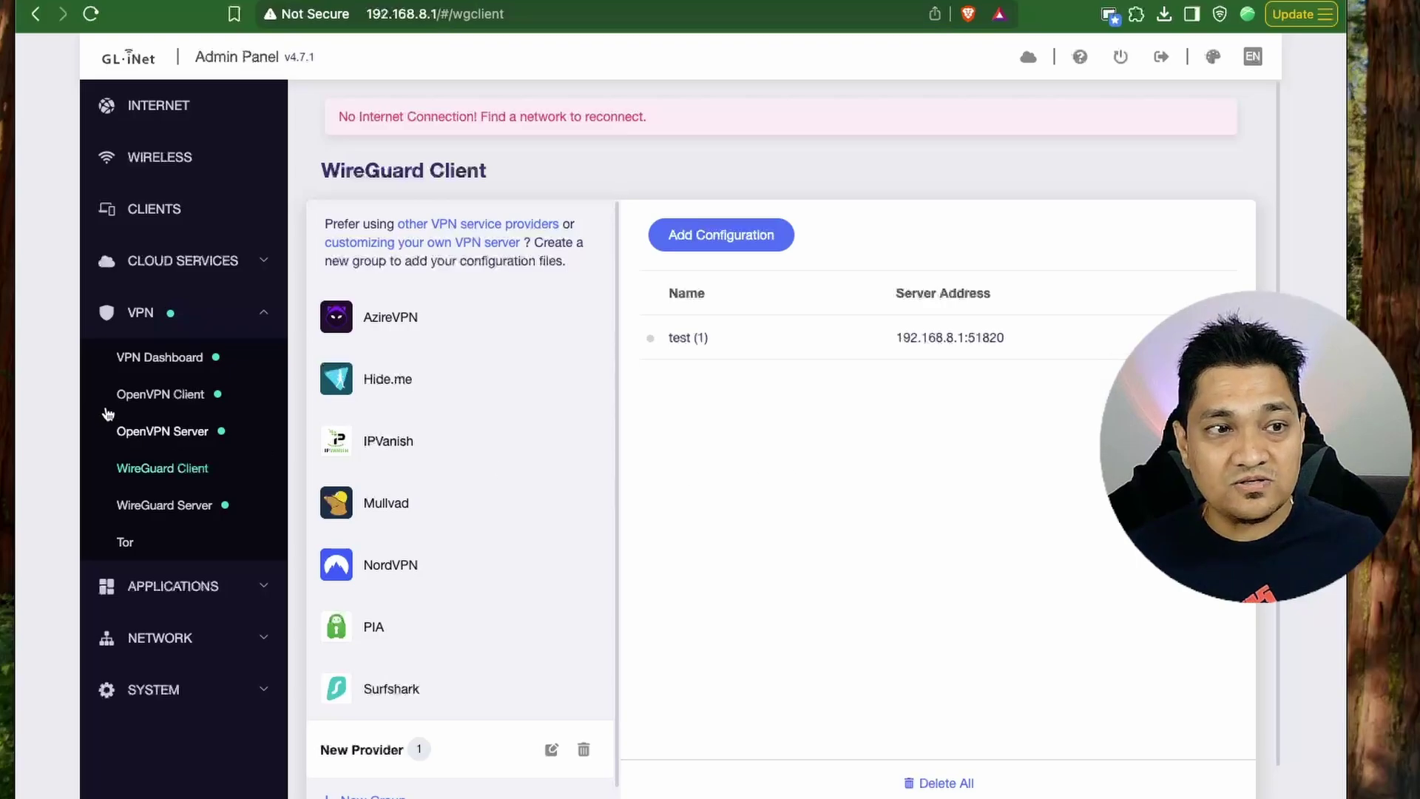
{"action": "left_click", "coordinate": [159, 357]}
{"action": "scroll", "coordinate": [666, 466], "scroll_direction": "down", "scroll_amount": 1}
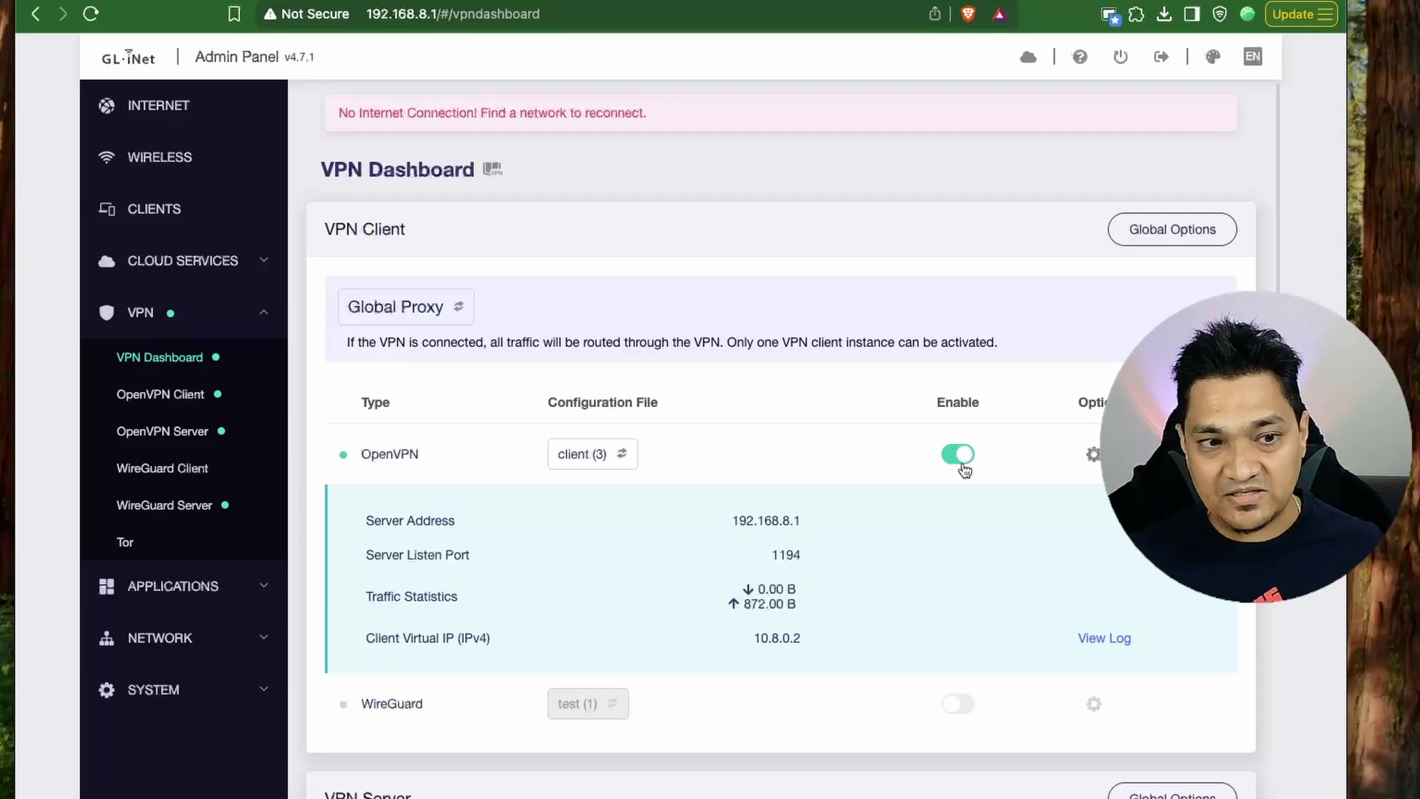
Turn off the OpenVPN client, turn on the WireGuard client, and bring up proxy mode options.
{"action": "left_click", "coordinate": [959, 454]}
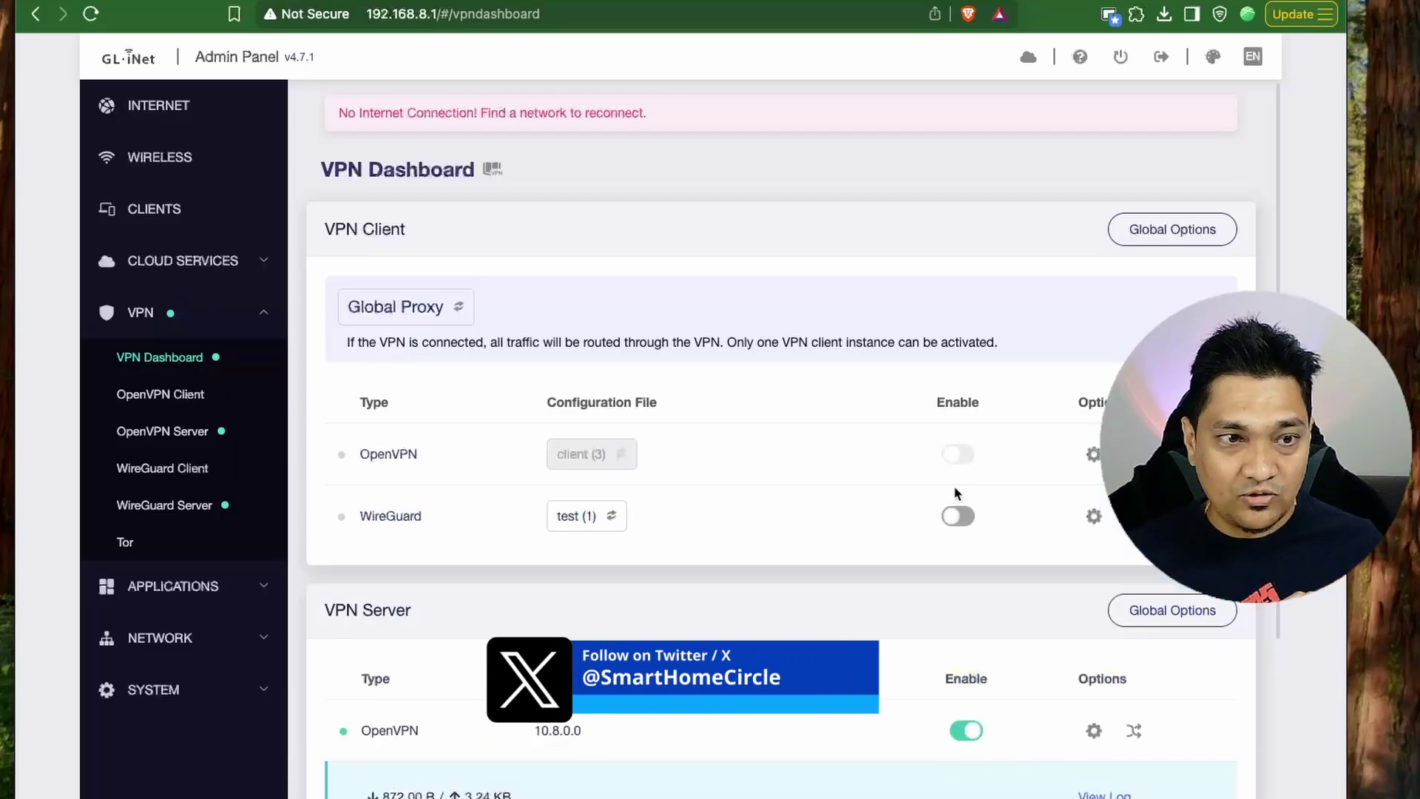
{"action": "left_click", "coordinate": [960, 516]}
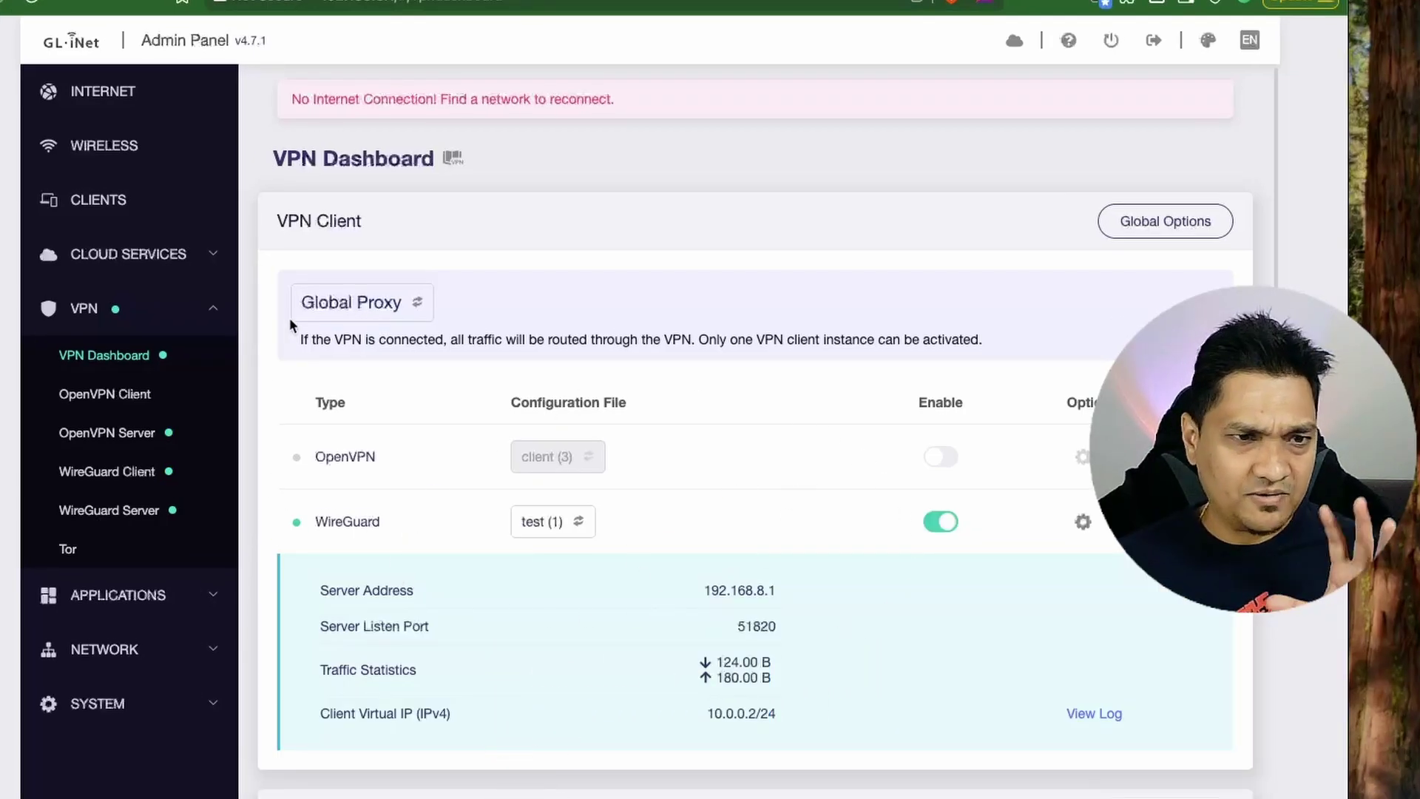
{"action": "left_click", "coordinate": [384, 304]}
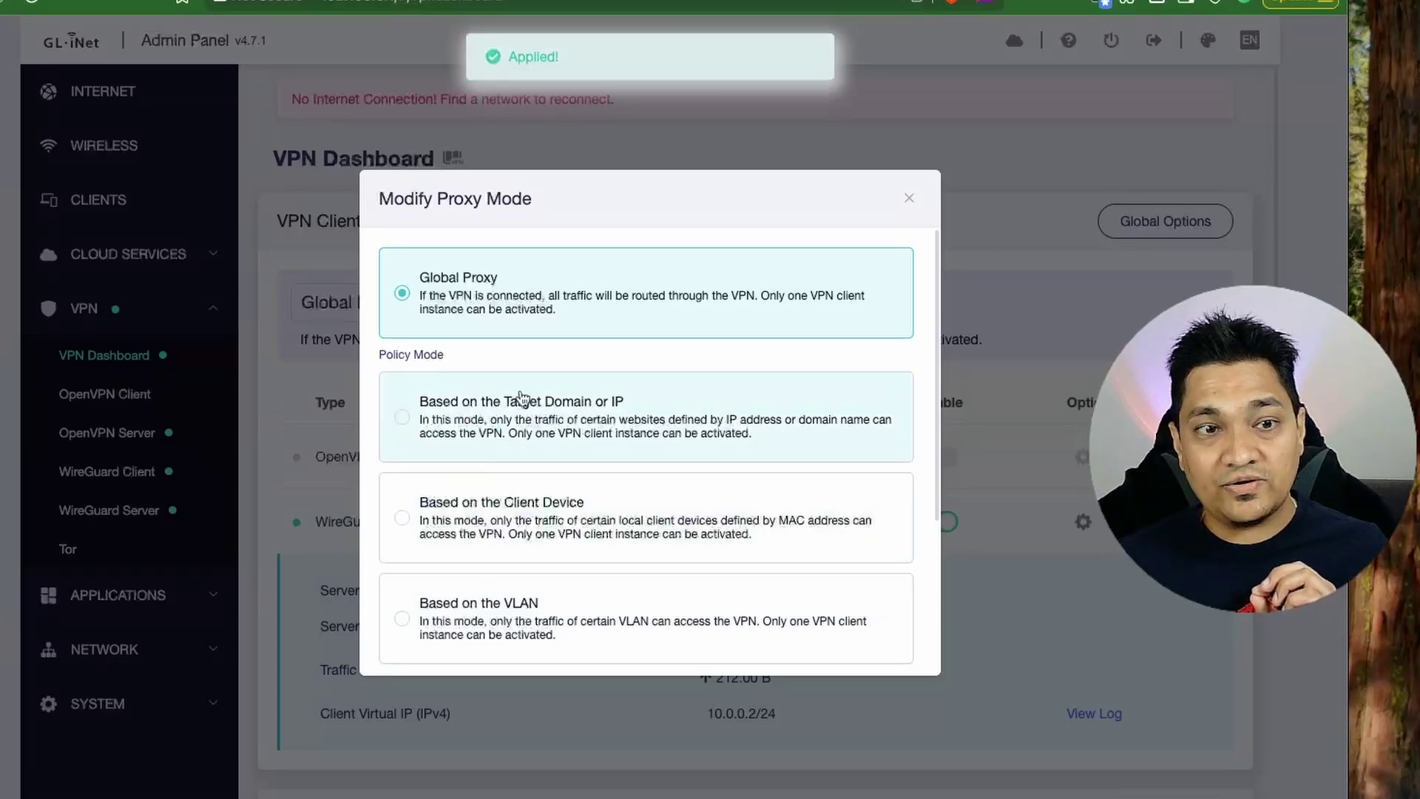
Look over the domain-based VPN policy at Do Not Use VPN, then cancel it.
{"action": "left_click", "coordinate": [642, 427]}
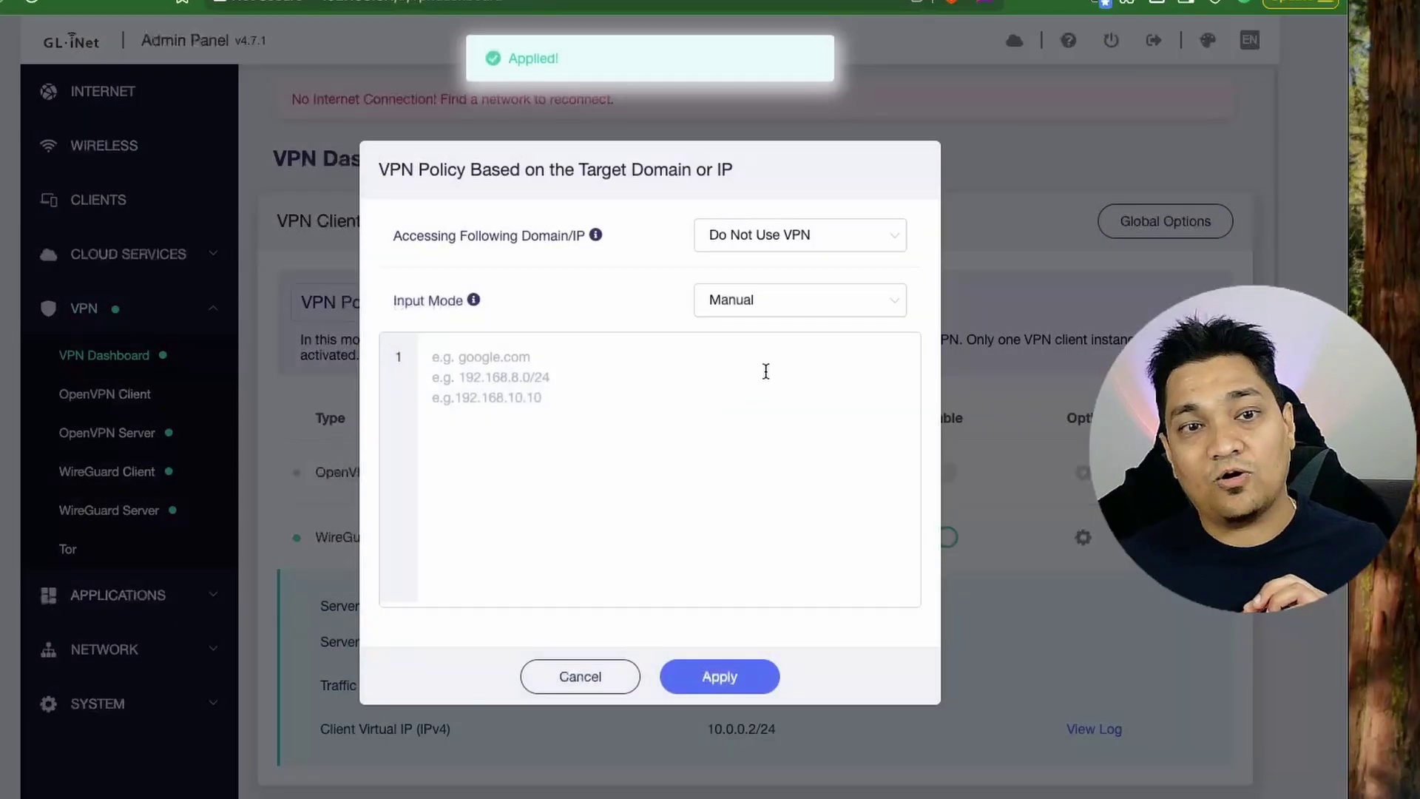
{"action": "left_click", "coordinate": [838, 244]}
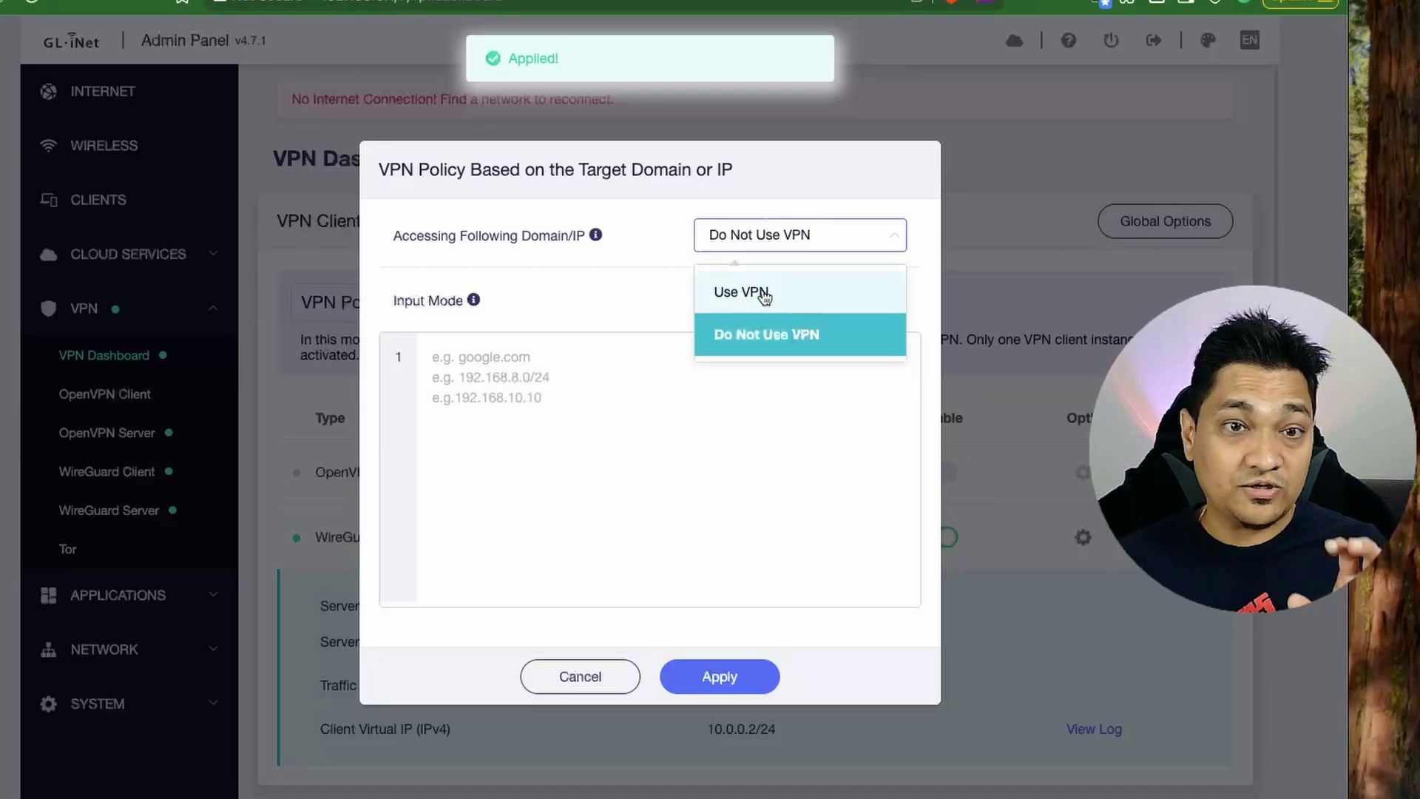
{"action": "left_click", "coordinate": [619, 288]}
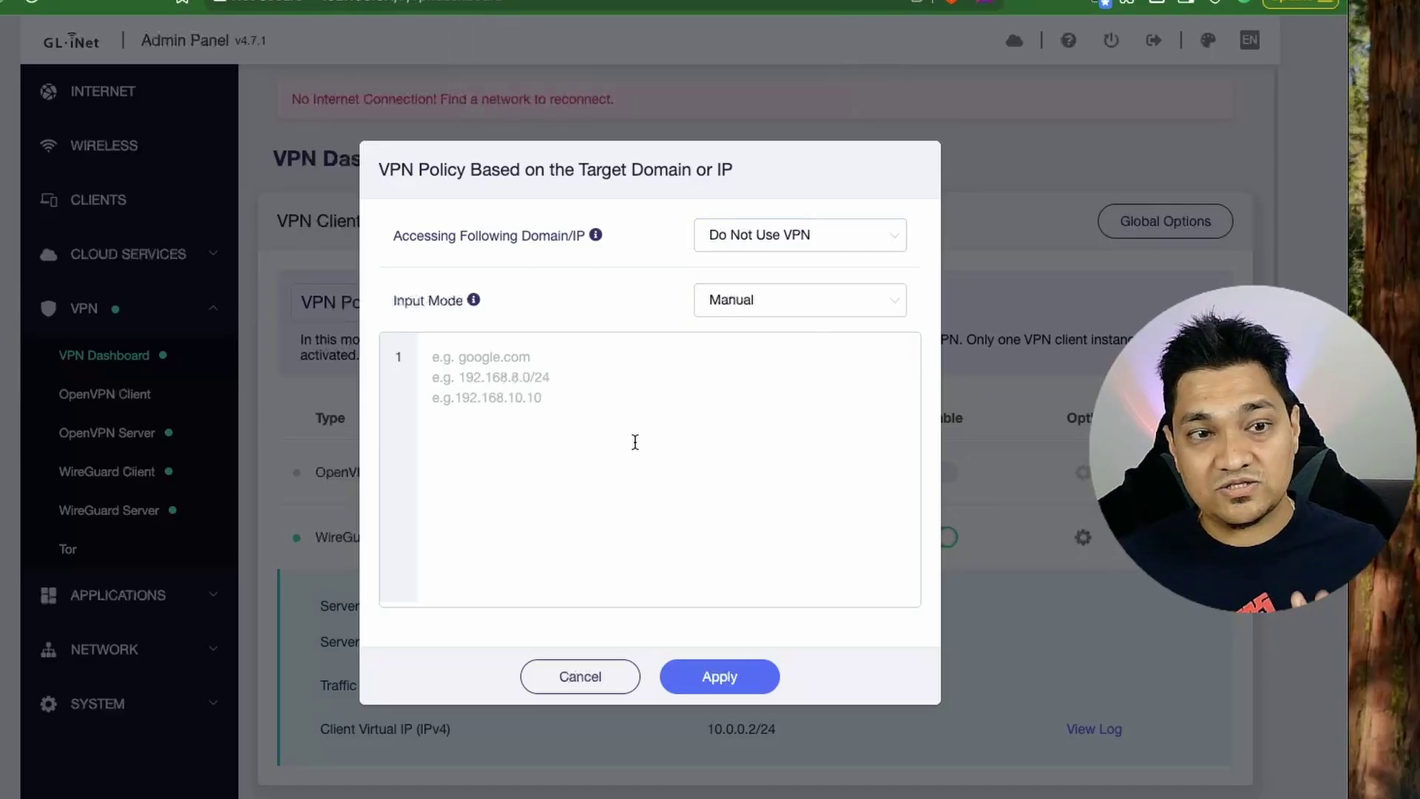
{"action": "left_click", "coordinate": [597, 688]}
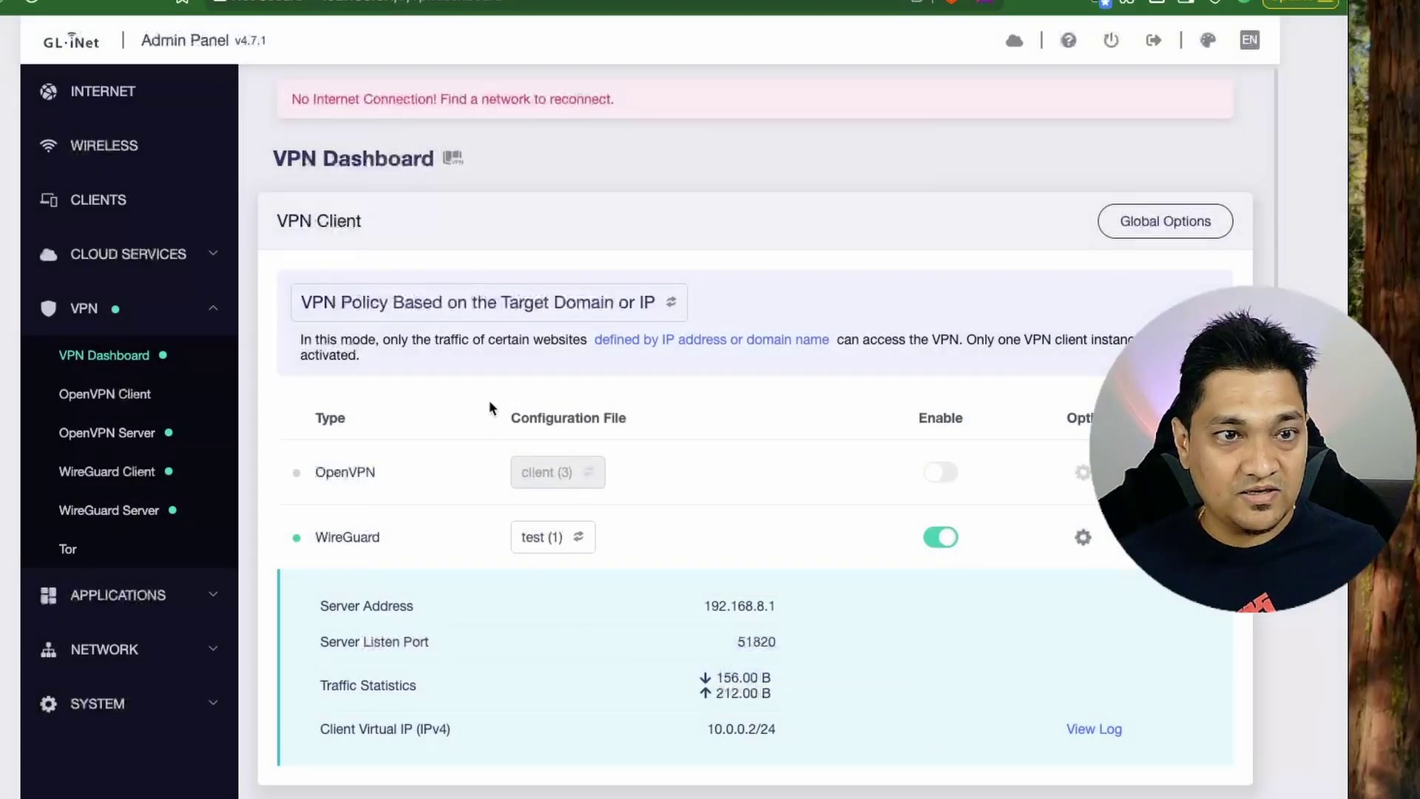
Set the VPN proxy mode to Global Proxy and go to the Tor page.
{"action": "left_click", "coordinate": [535, 309]}
{"action": "left_click", "coordinate": [644, 299]}
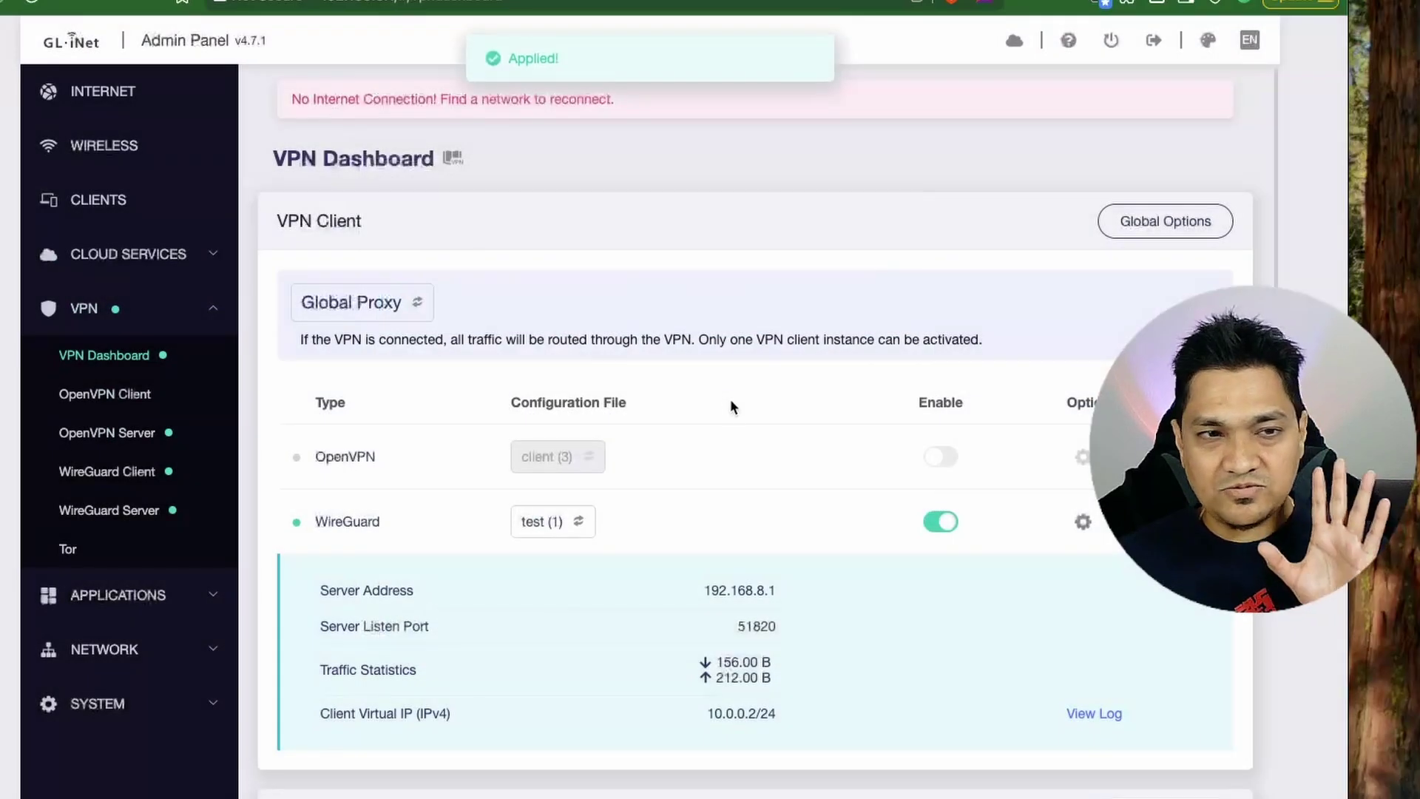
{"action": "scroll", "coordinate": [699, 522], "scroll_direction": "down", "scroll_amount": 3}
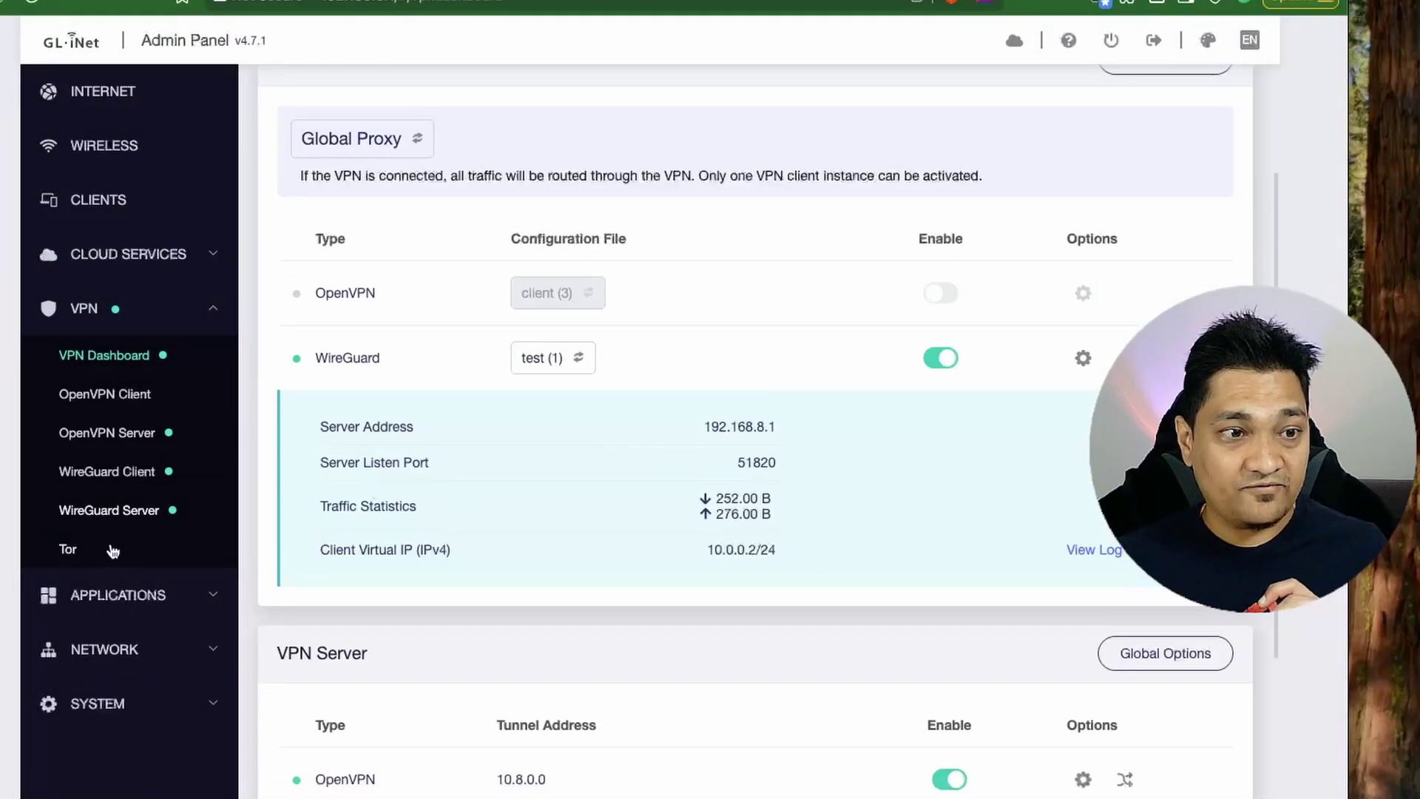
{"action": "left_click", "coordinate": [103, 550]}
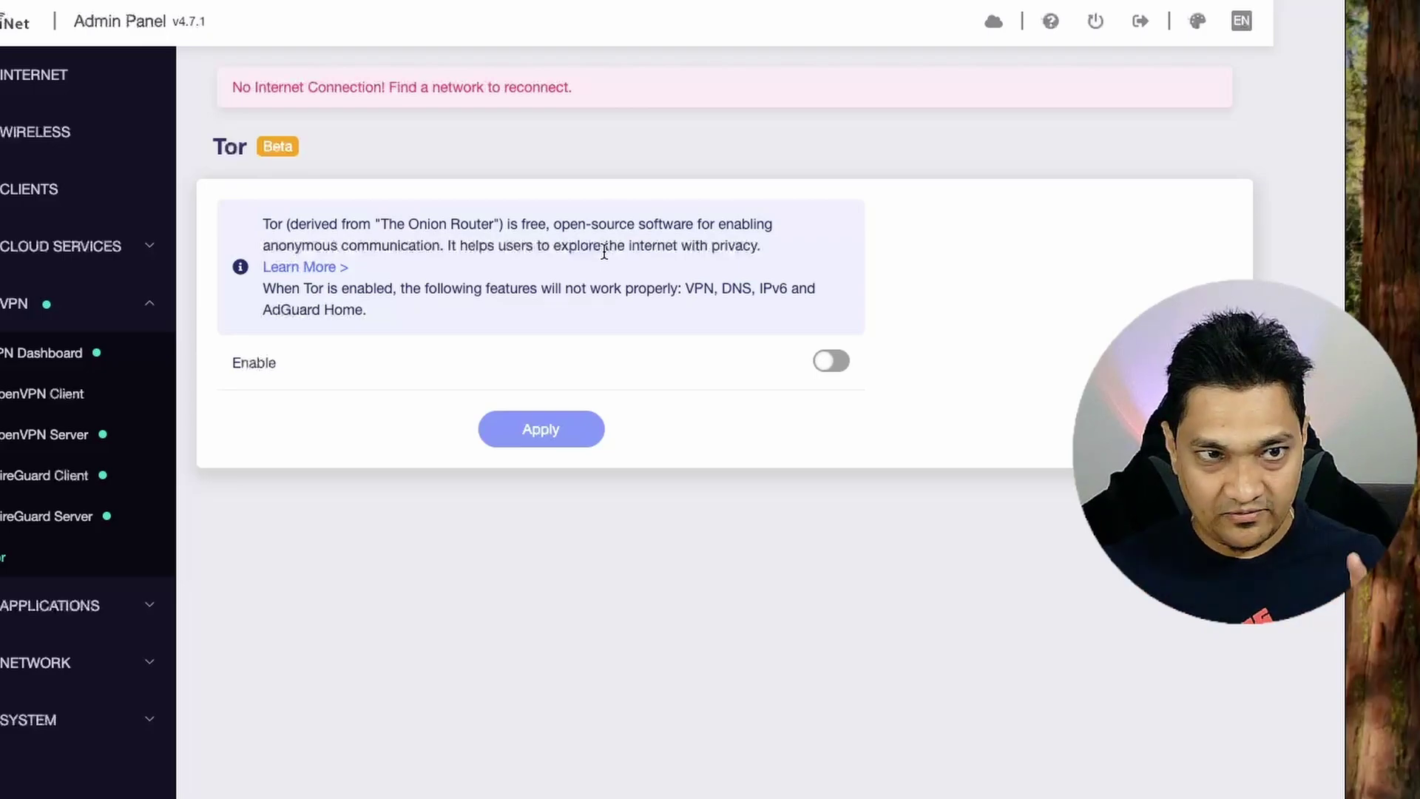
Enable Tor and apply, then expand APPLICATIONS in place of the VPN sidebar group.
{"action": "left_click", "coordinate": [833, 361]}
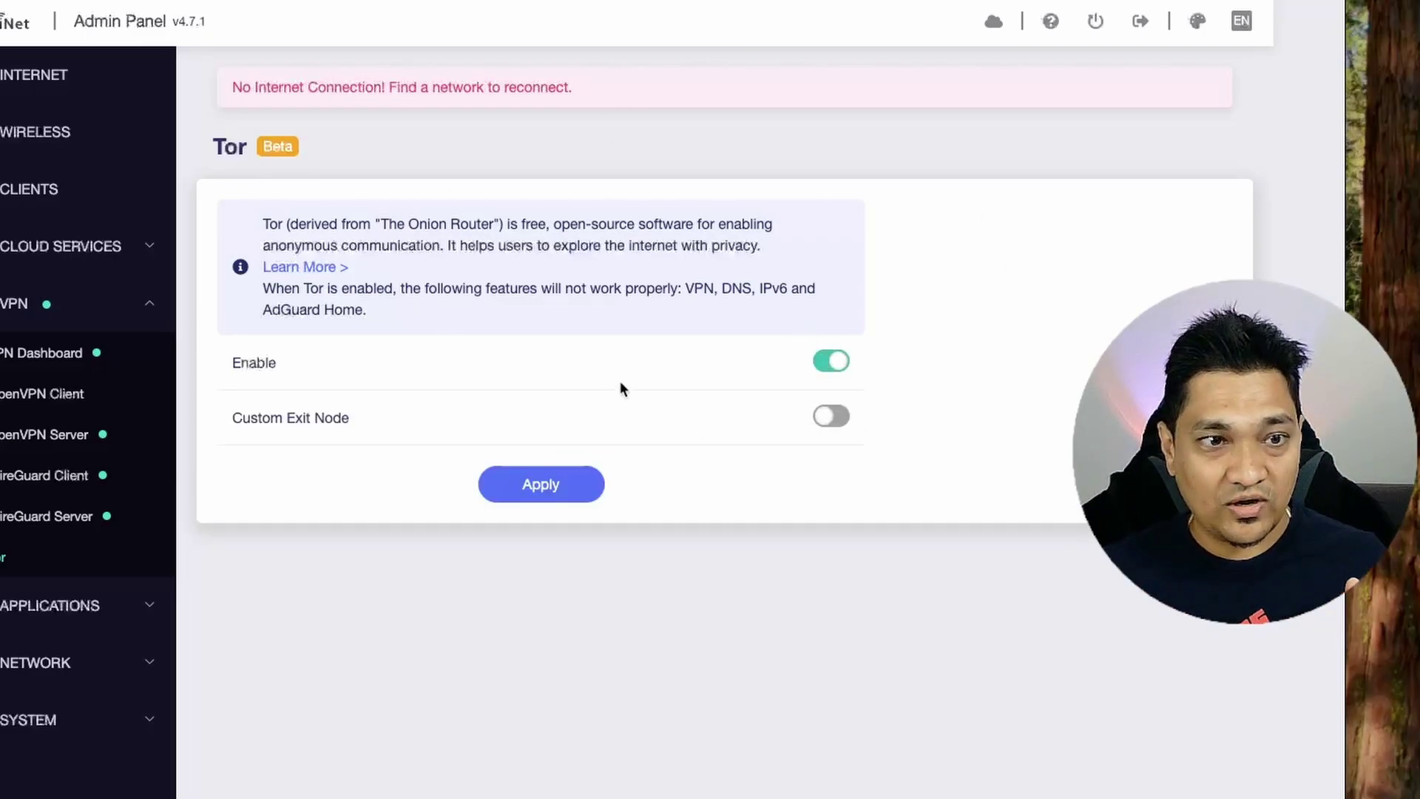
{"action": "left_click", "coordinate": [539, 484]}
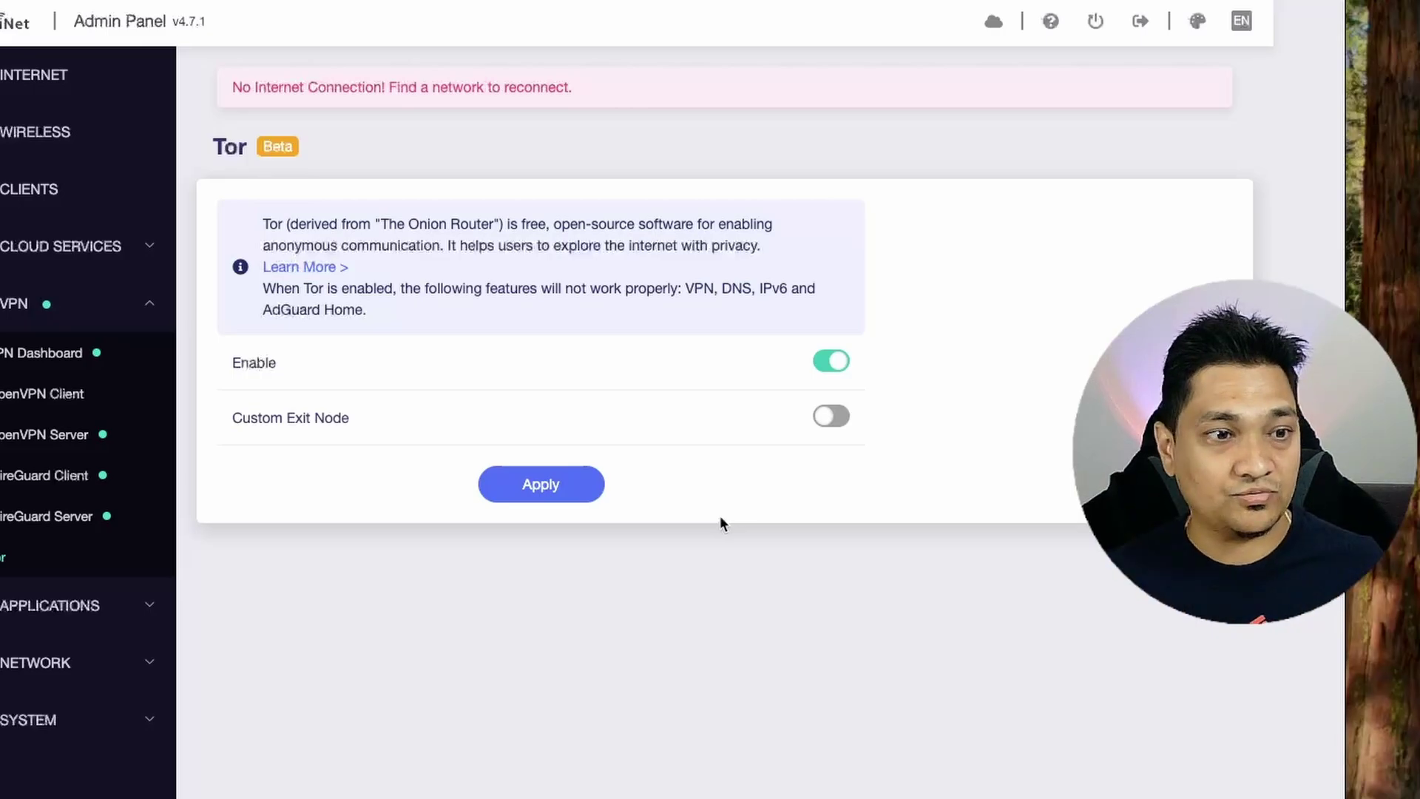
{"action": "left_click", "coordinate": [15, 303]}
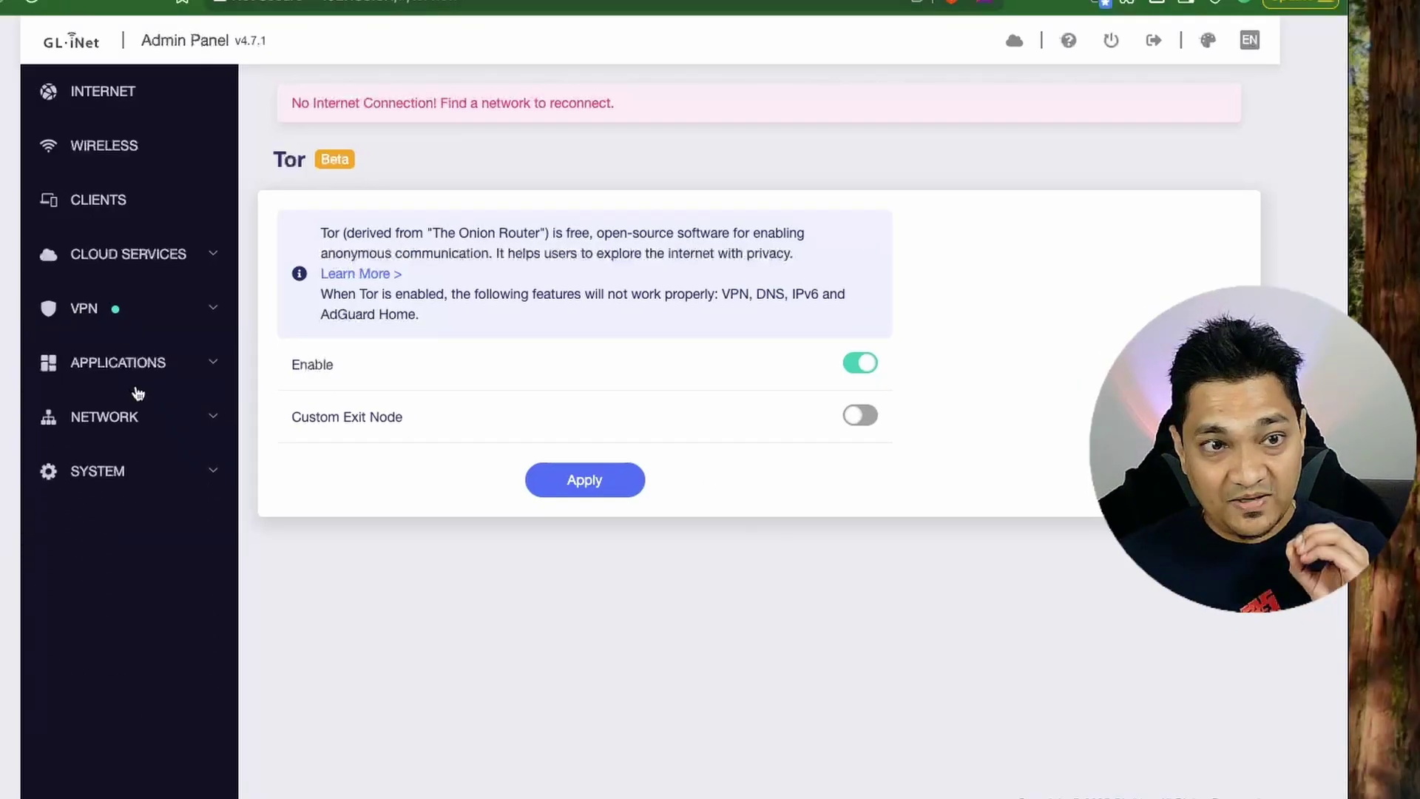
{"action": "left_click", "coordinate": [142, 374]}
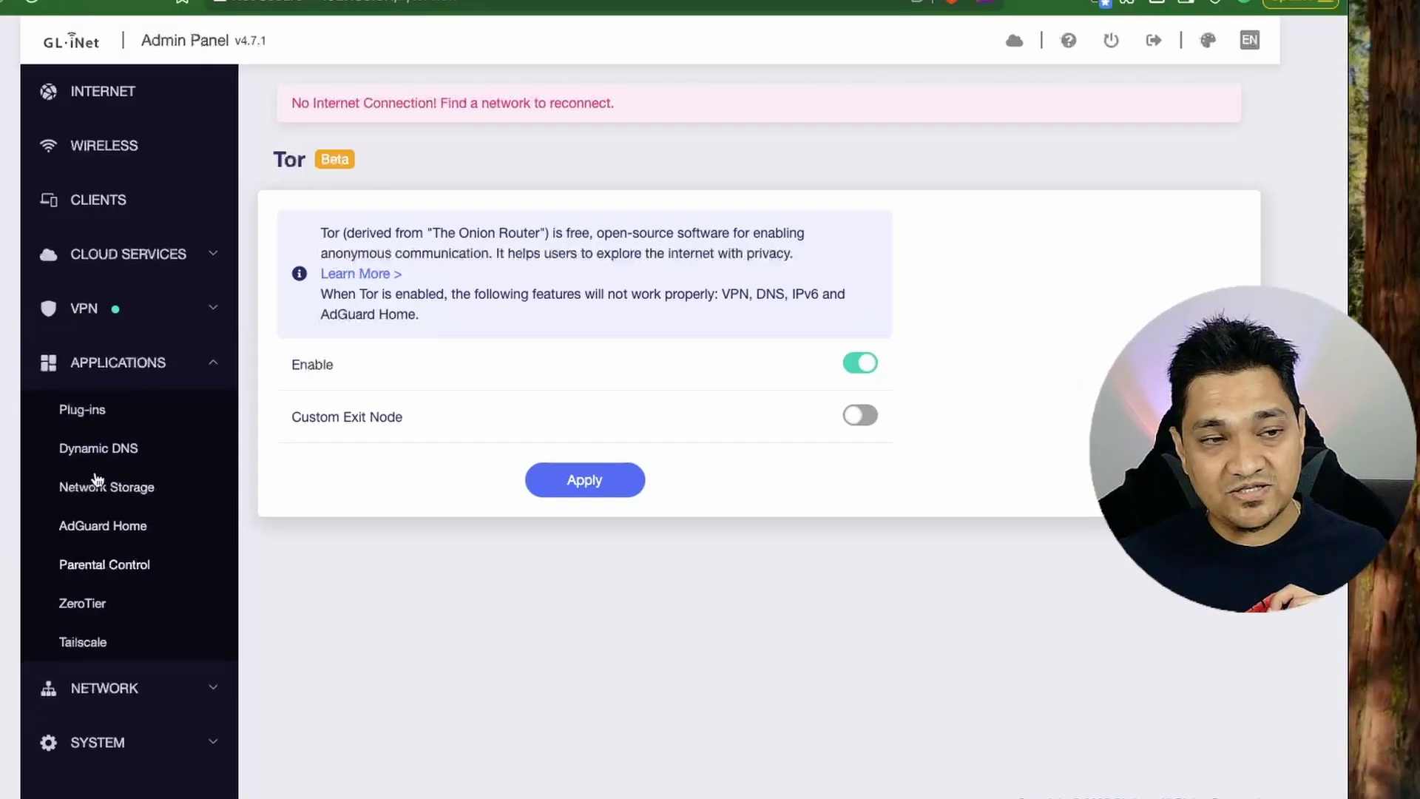
Review the installed Plug-ins list, then go to the Dynamic DNS page.
{"action": "left_click", "coordinate": [88, 412]}
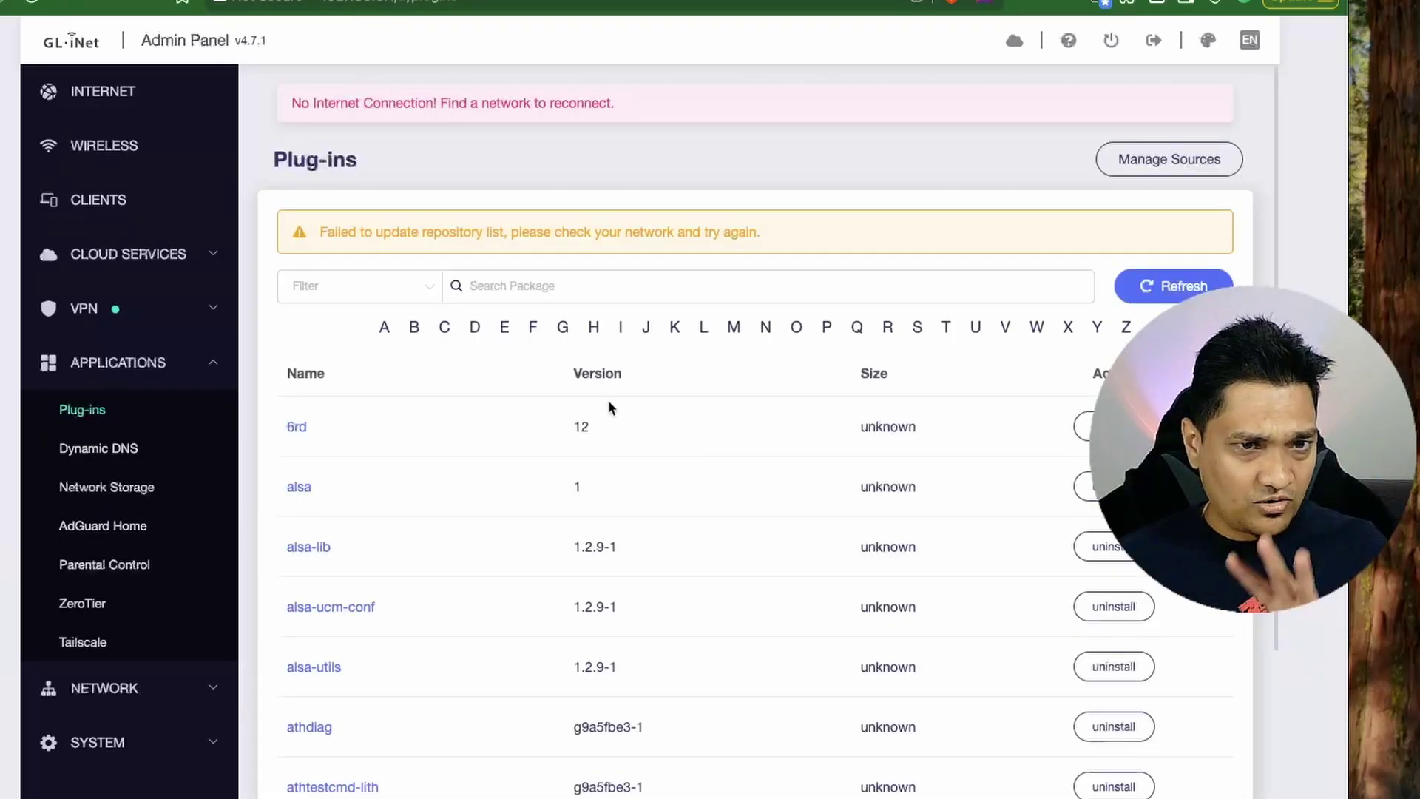
{"action": "left_click", "coordinate": [120, 451]}
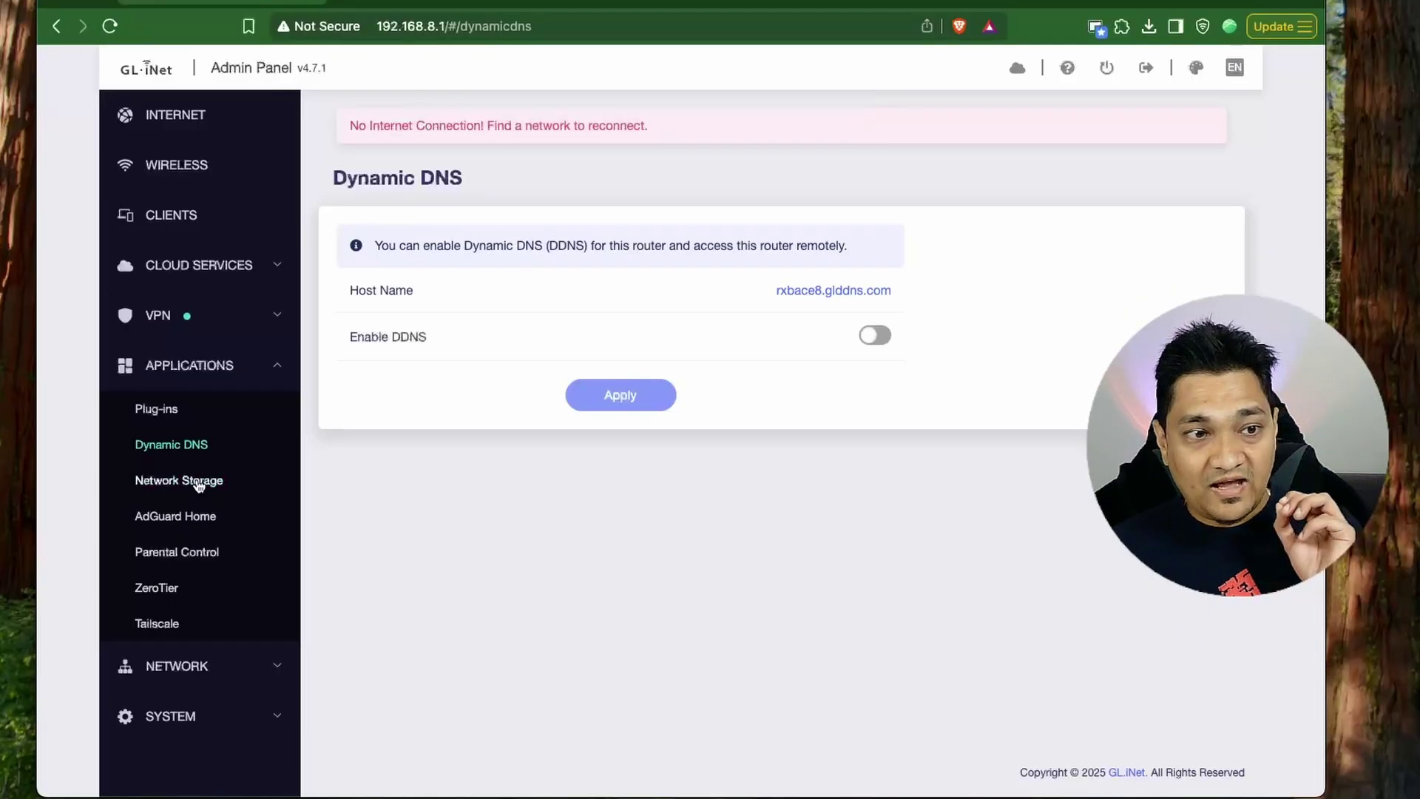
Go to Network Storage from the APPLICATIONS list in the sidebar.
{"action": "left_click", "coordinate": [22, 494]}
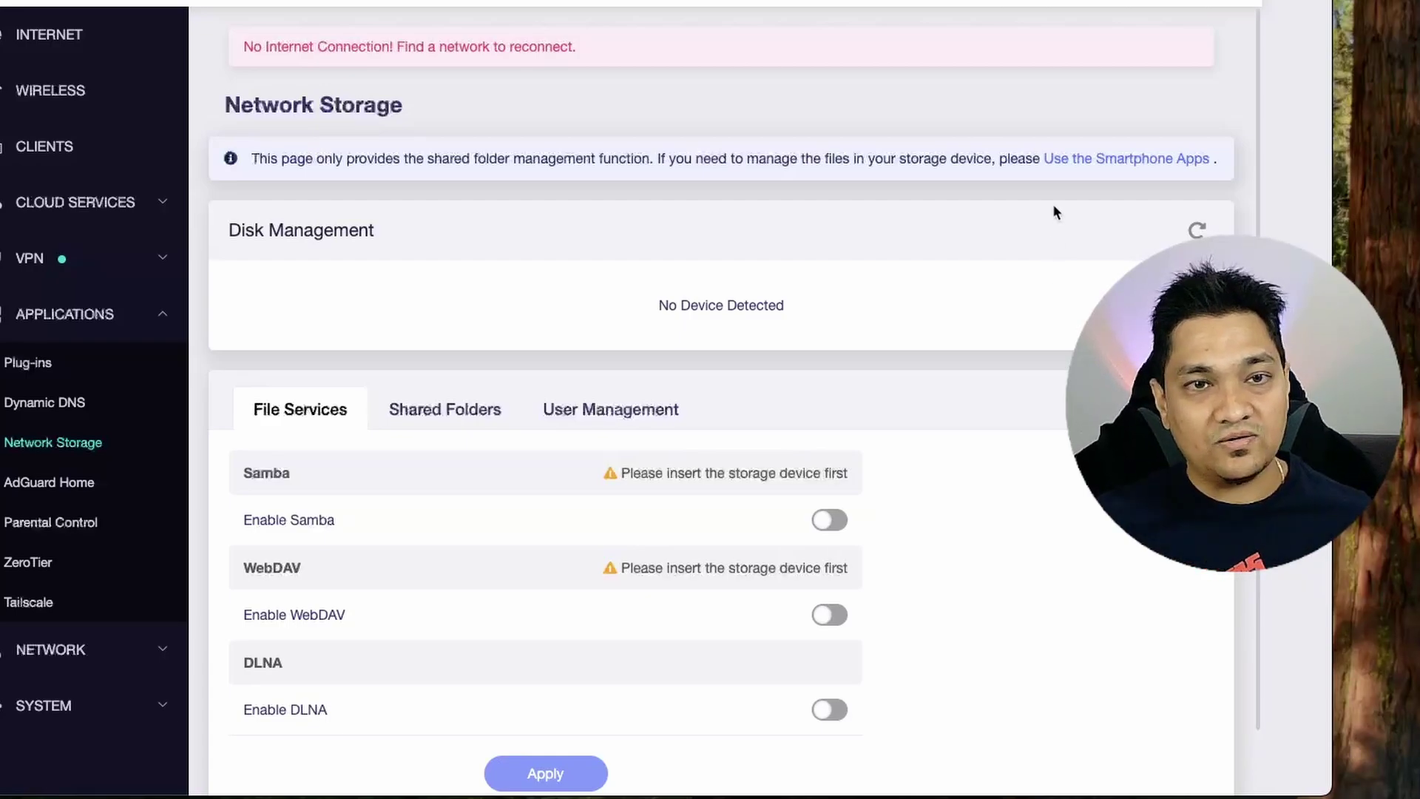
Refresh Disk Management to detect the 7.42 GB USB drive and enable Samba.
{"action": "left_click", "coordinate": [1197, 230]}
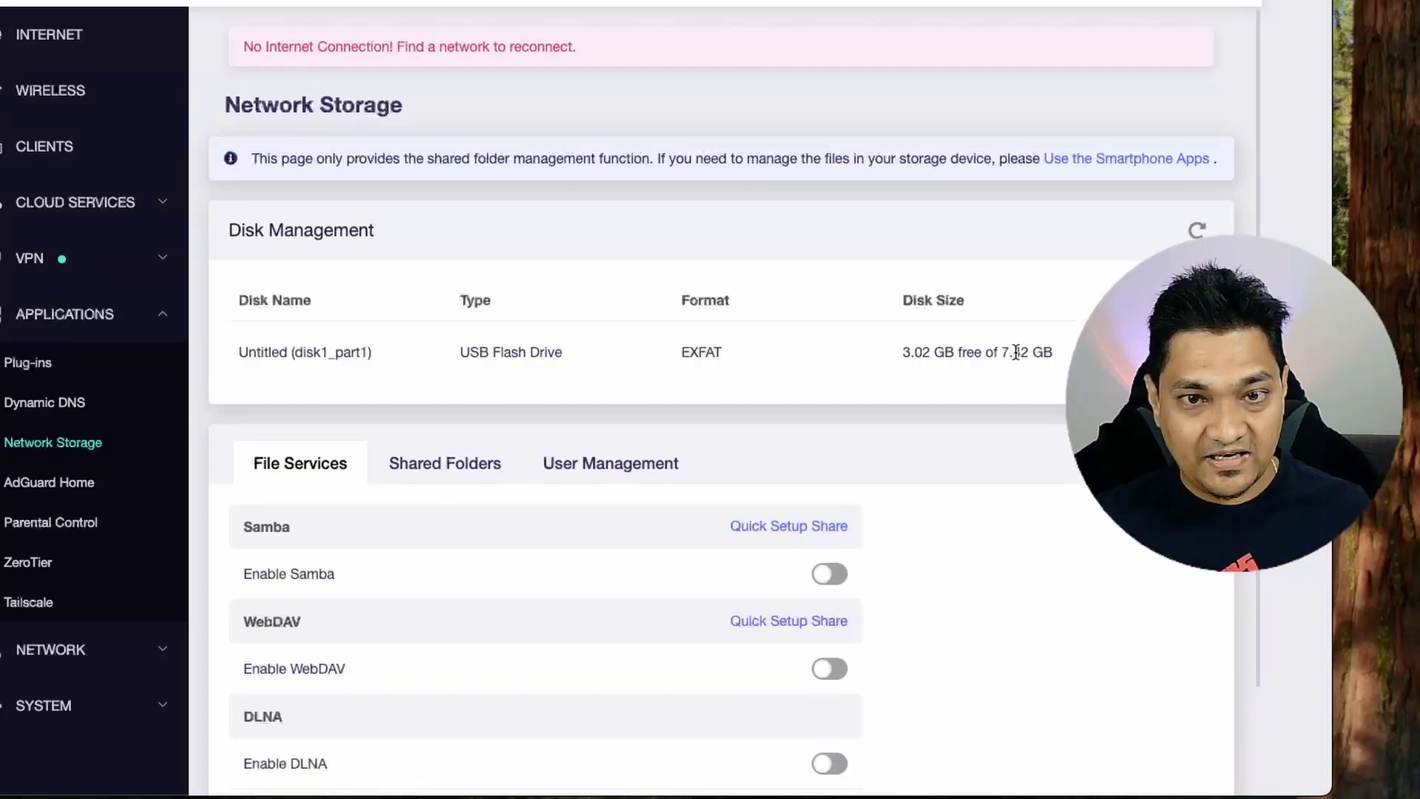
{"action": "scroll", "coordinate": [957, 425], "scroll_direction": "down", "scroll_amount": 2}
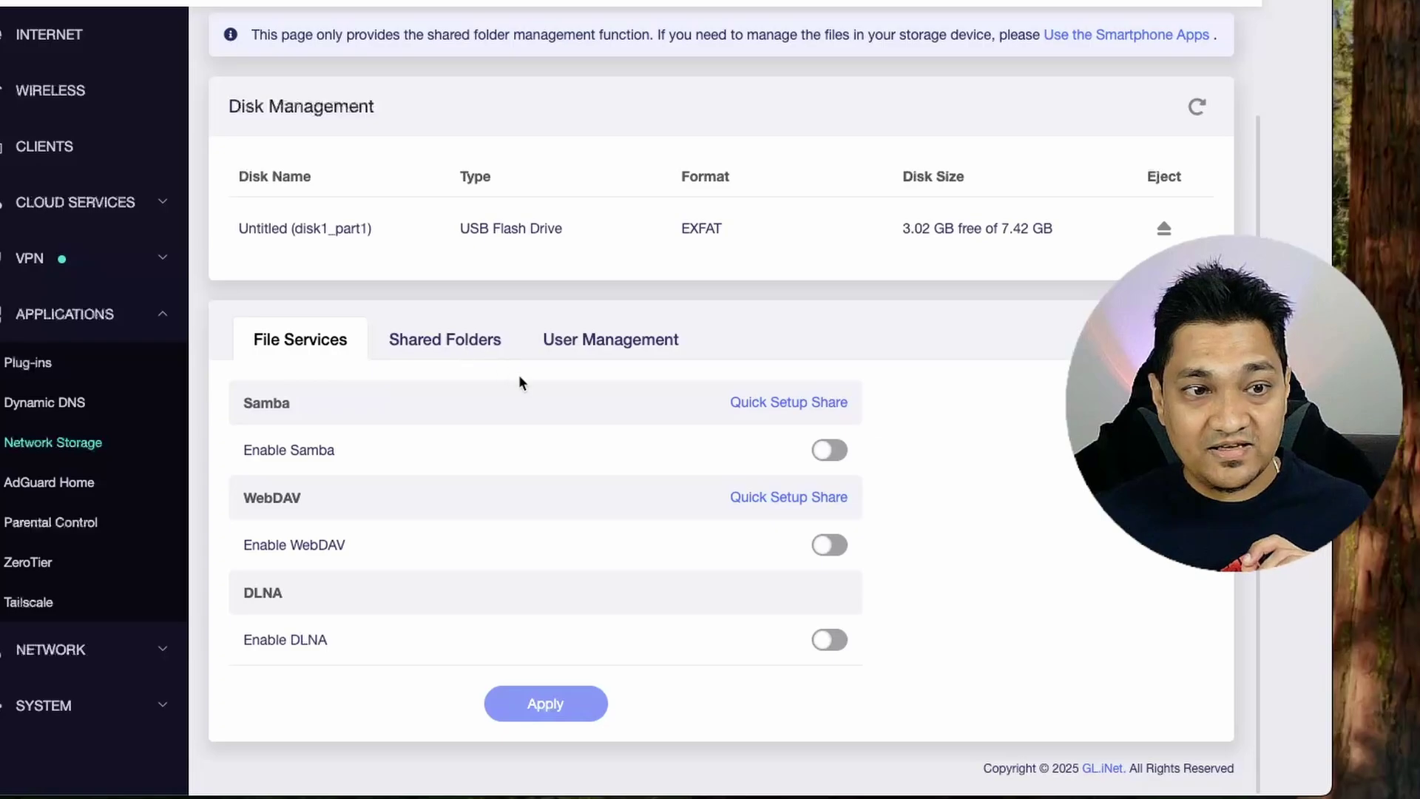
{"action": "left_click", "coordinate": [829, 453]}
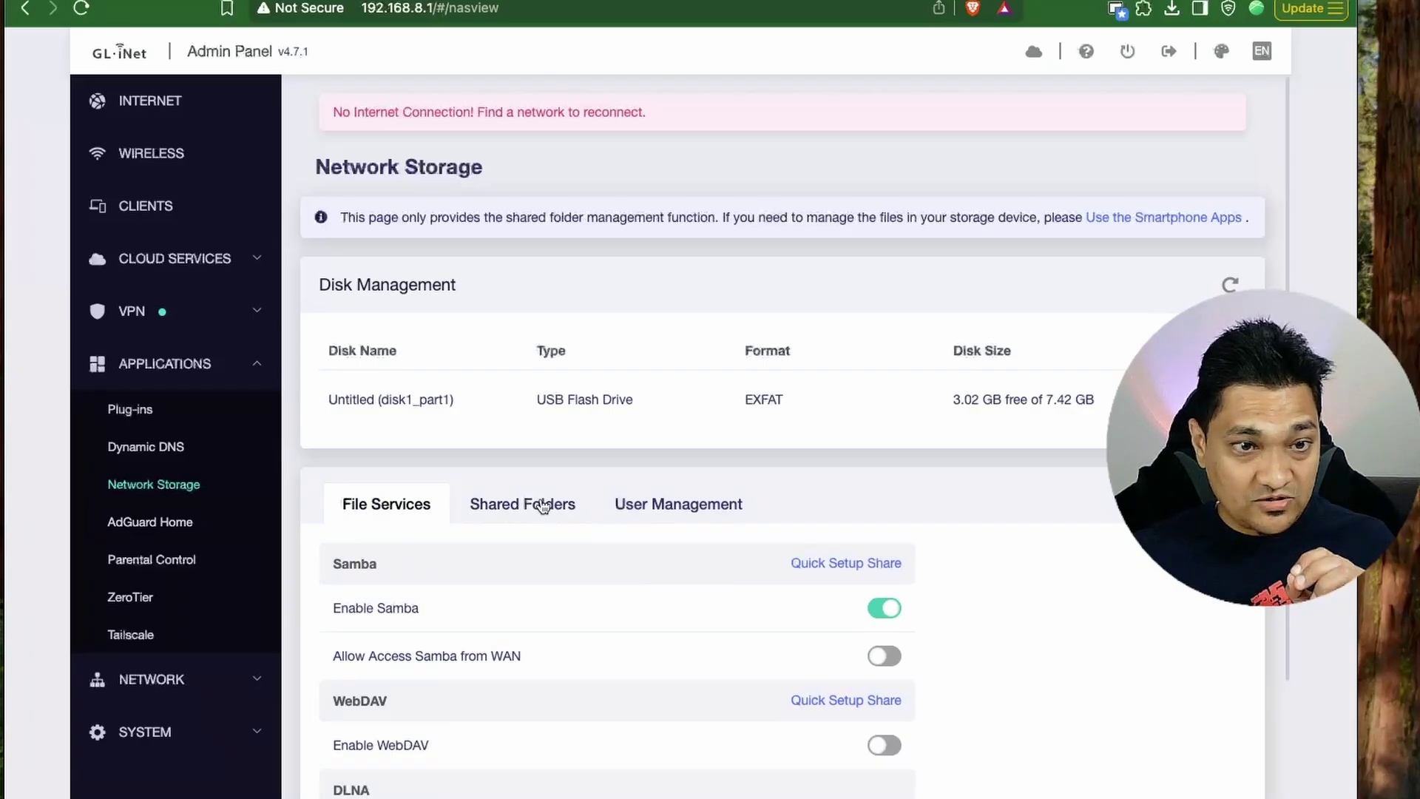
Start a new shared folder in Shared Folders using disk1_part1.
{"action": "left_click", "coordinate": [544, 506]}
{"action": "left_click", "coordinate": [1148, 575]}
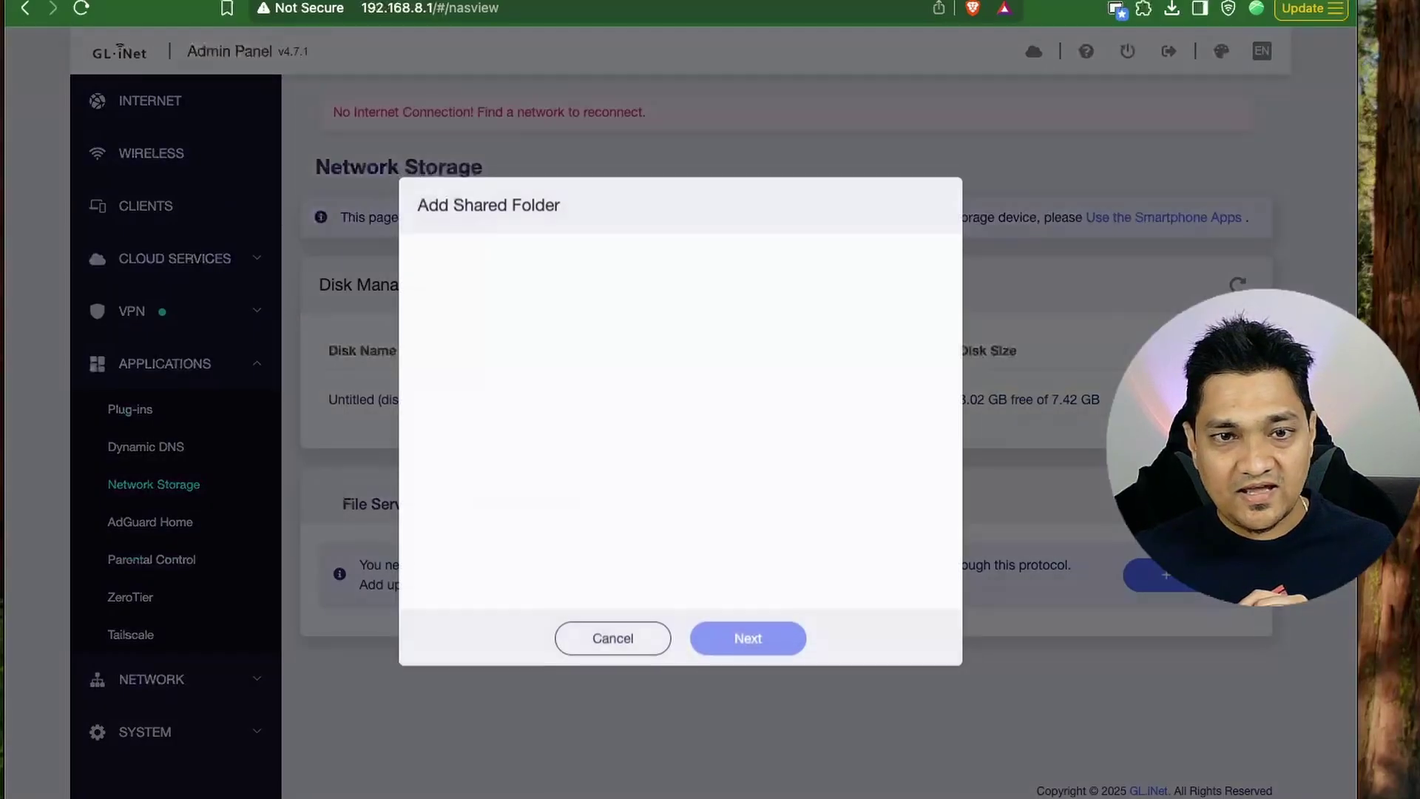
{"action": "left_click", "coordinate": [465, 272]}
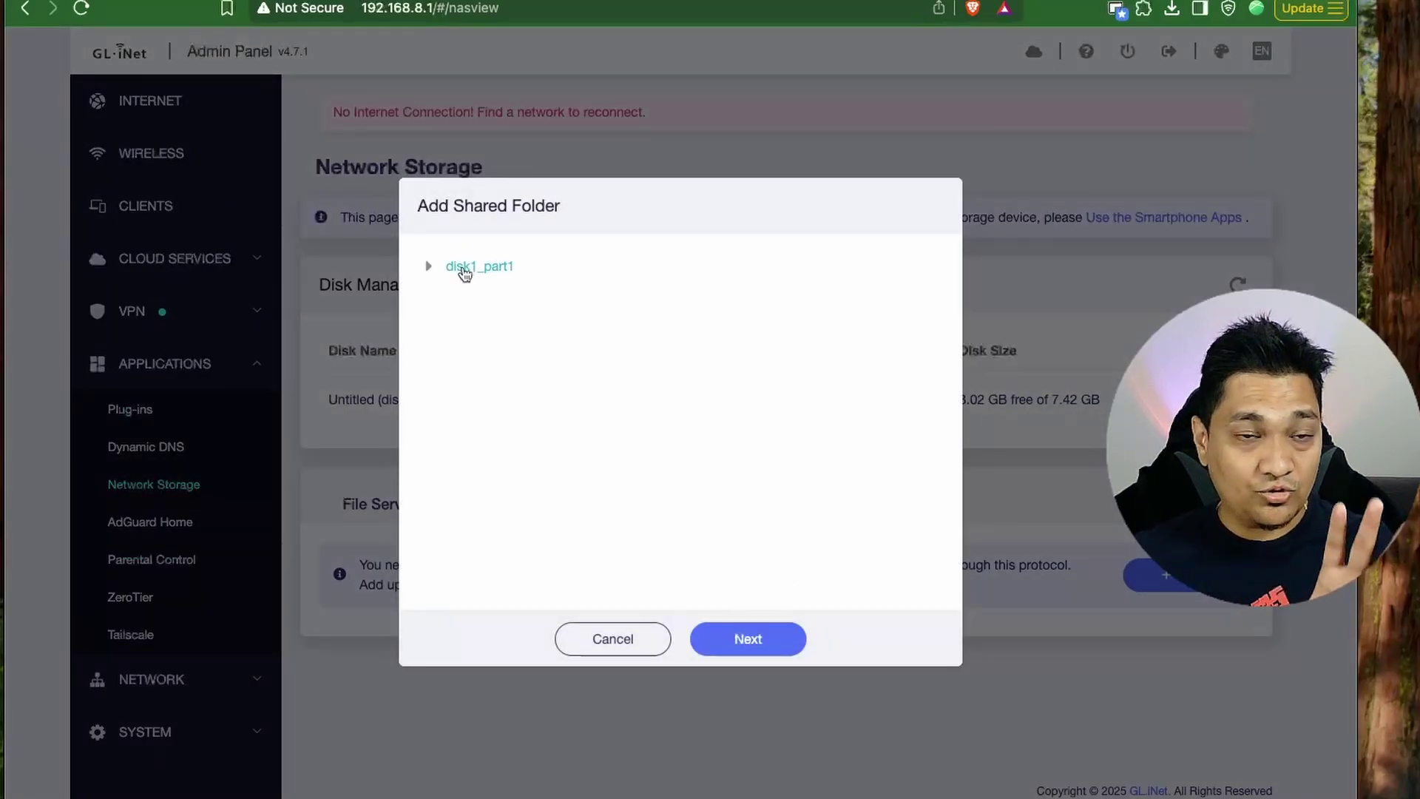
{"action": "left_click", "coordinate": [752, 650]}
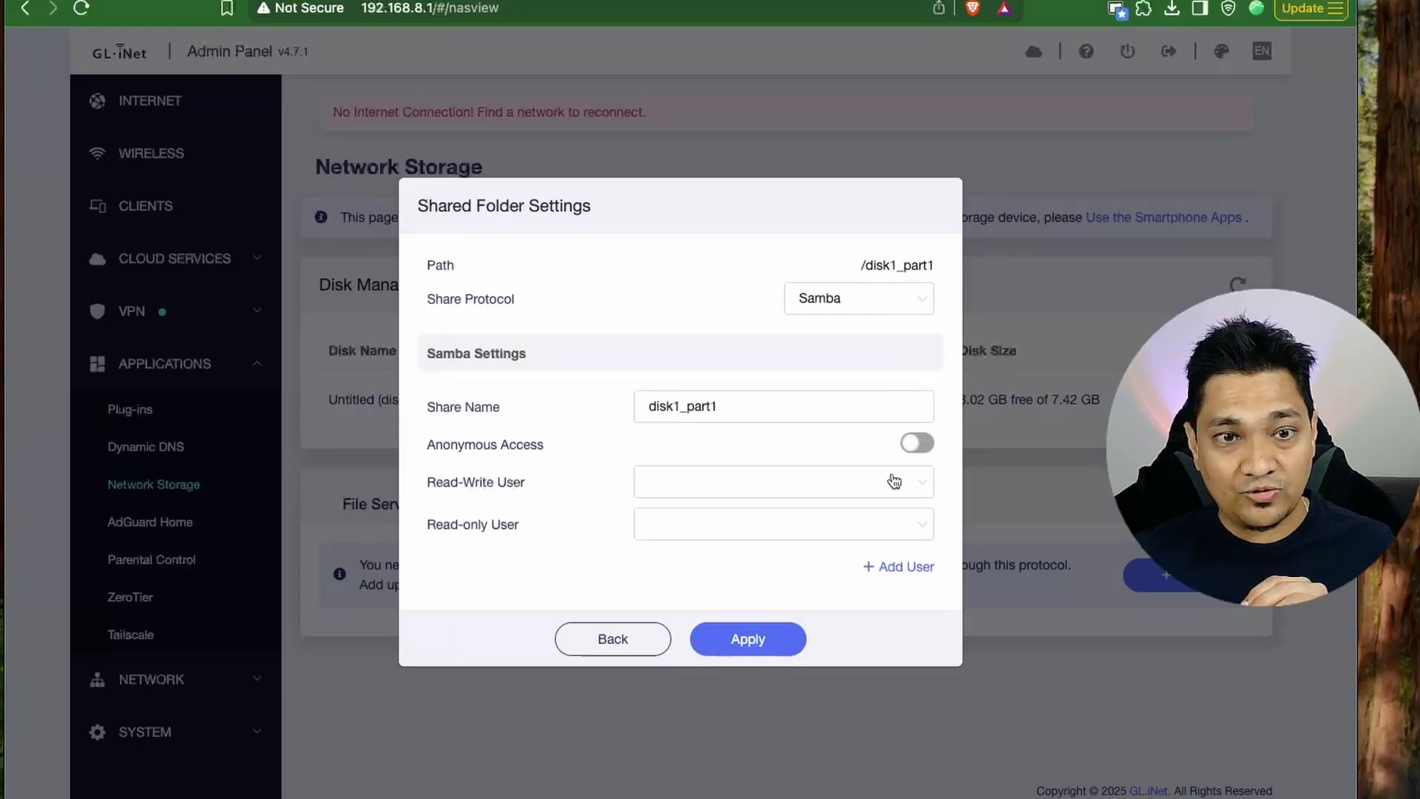
Create a Samba user with a password, grant it Read-Write access, and apply the share.
{"action": "left_click", "coordinate": [916, 568]}
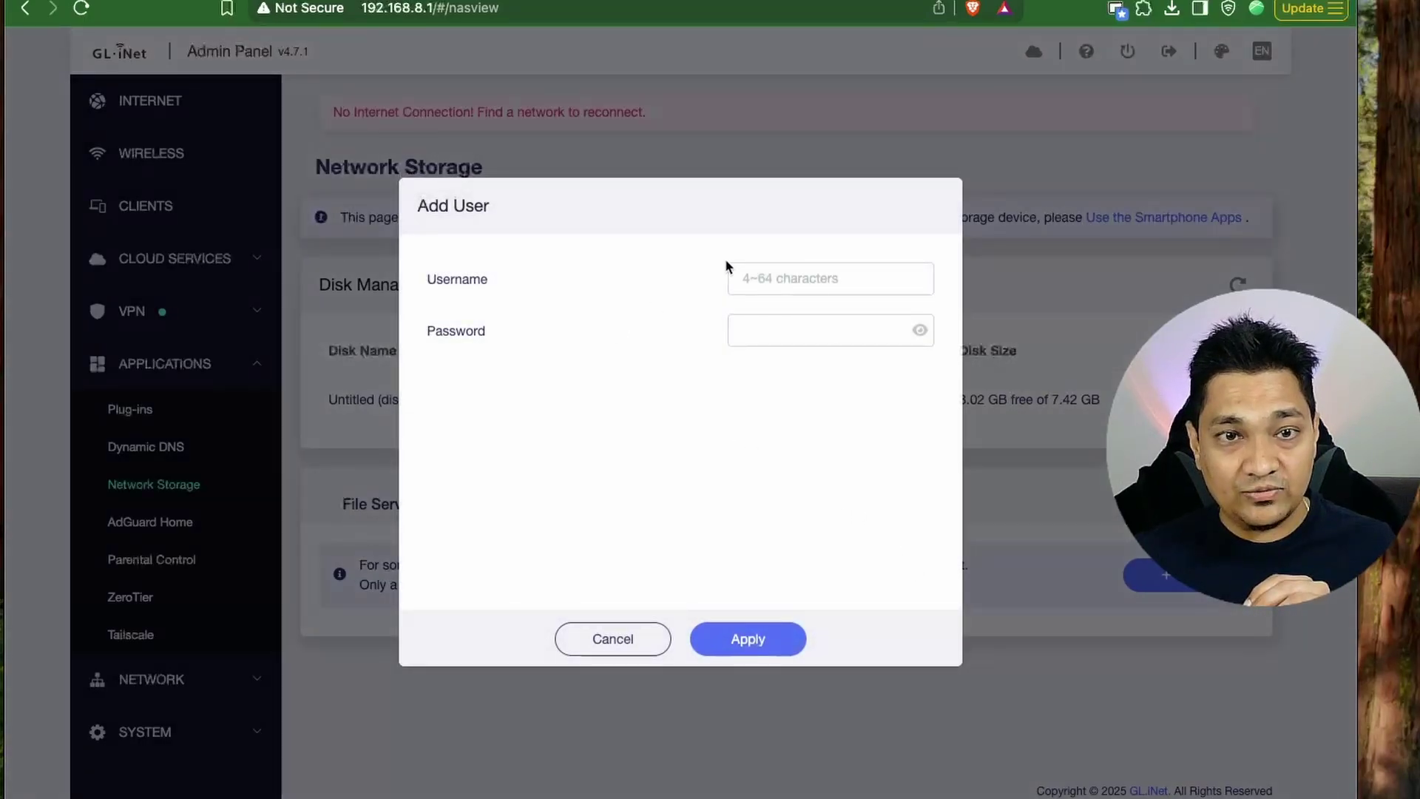
{"action": "left_click", "coordinate": [753, 272]}
{"action": "type", "text": "user"}
{"action": "key", "text": "Tab"}
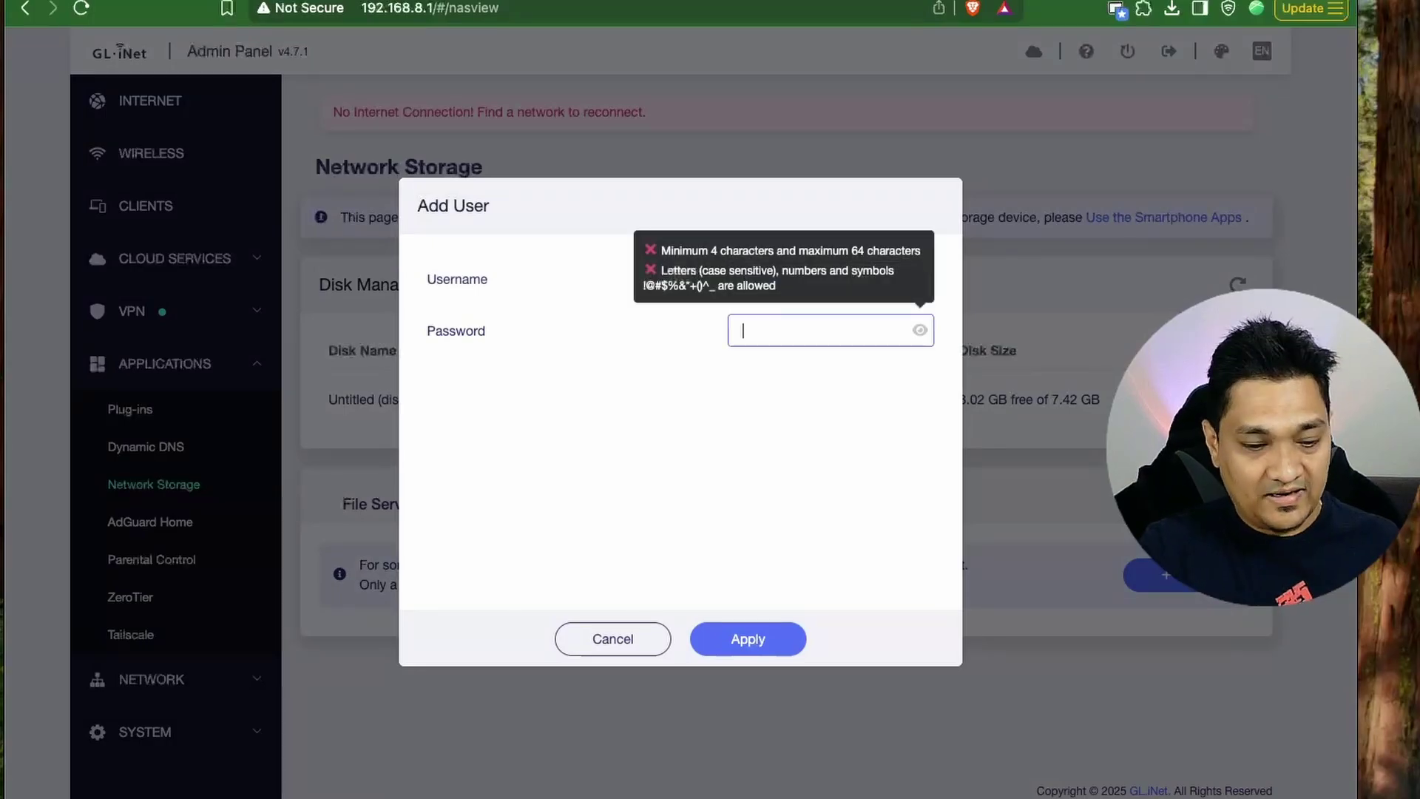
{"action": "type", "text": "12345"}
{"action": "key", "text": "Return"}
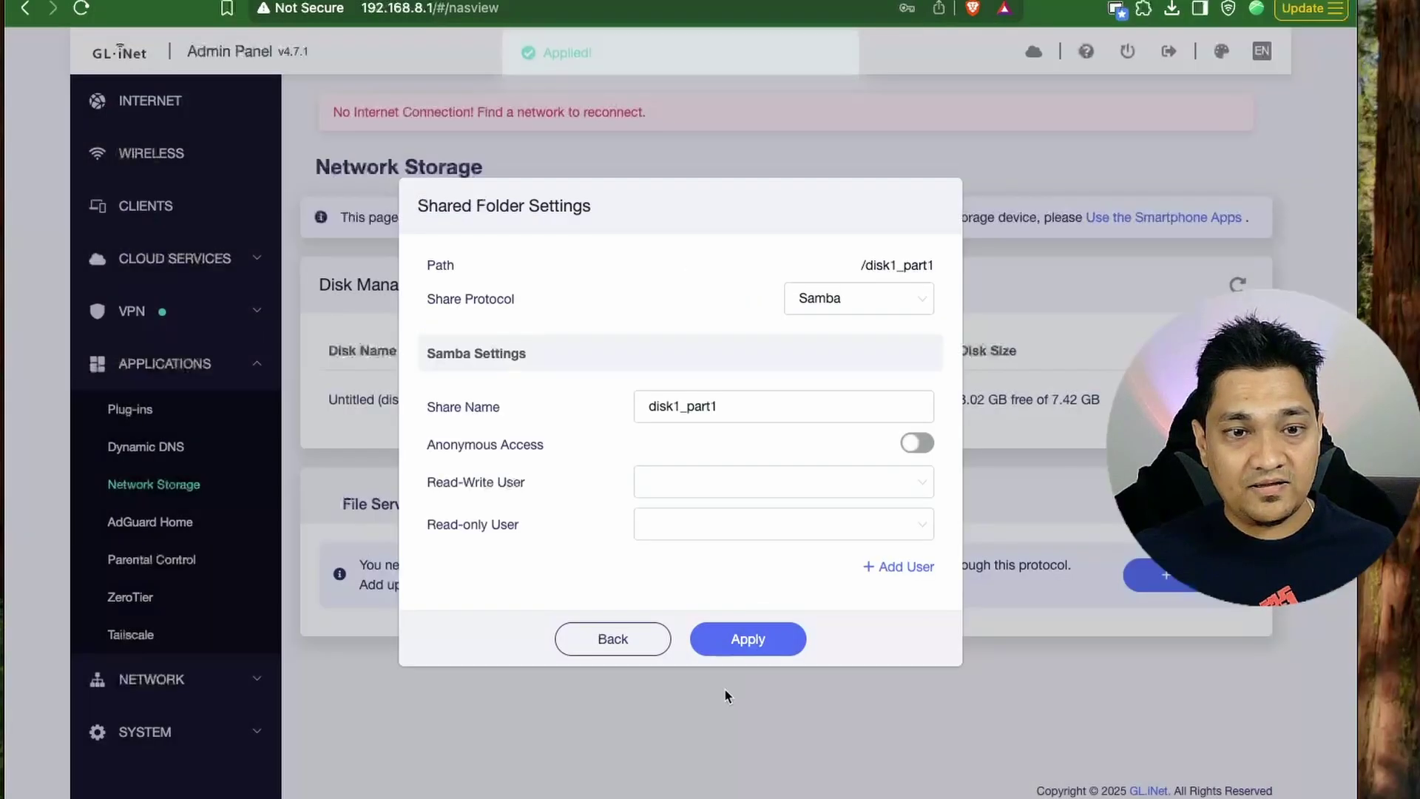
{"action": "left_click", "coordinate": [713, 480]}
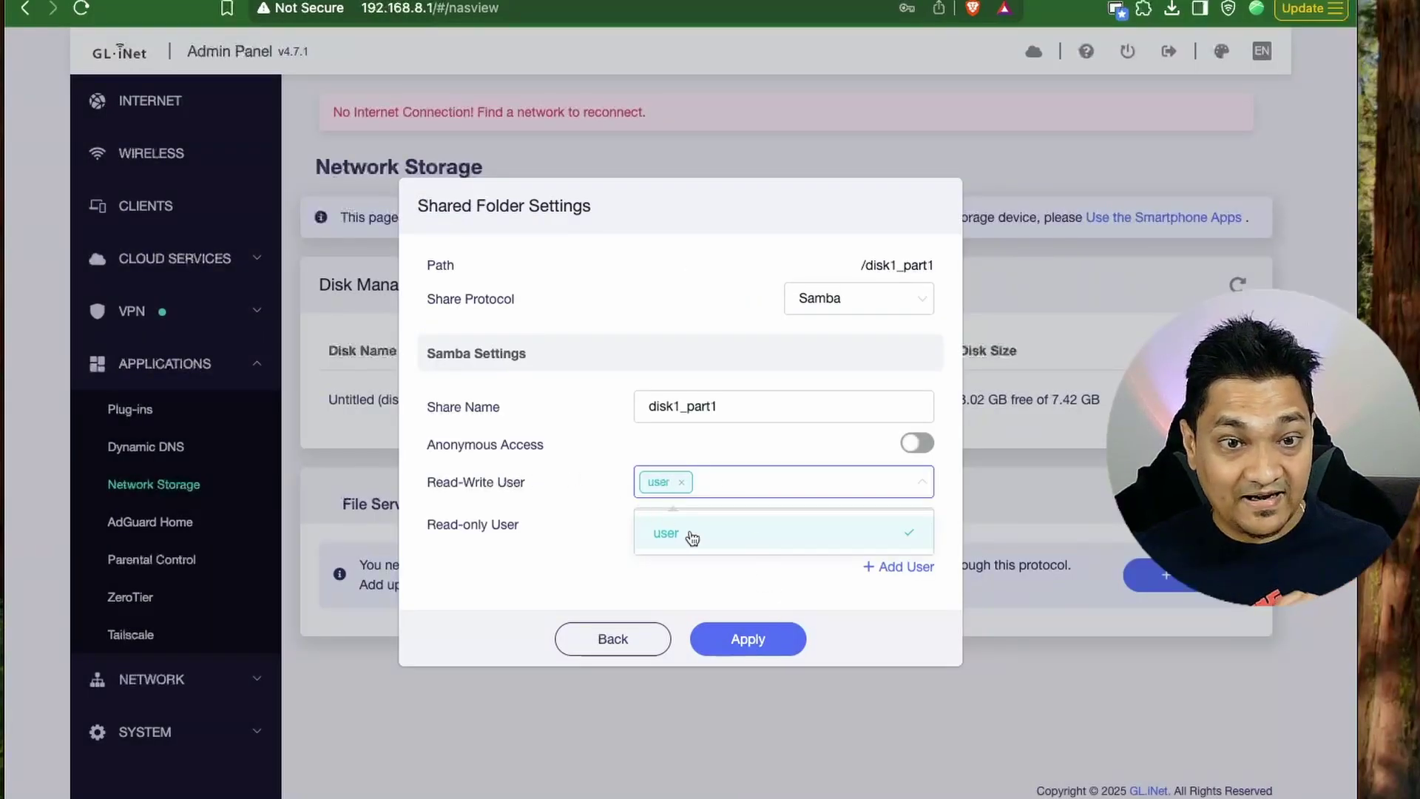
{"action": "left_click", "coordinate": [786, 643]}
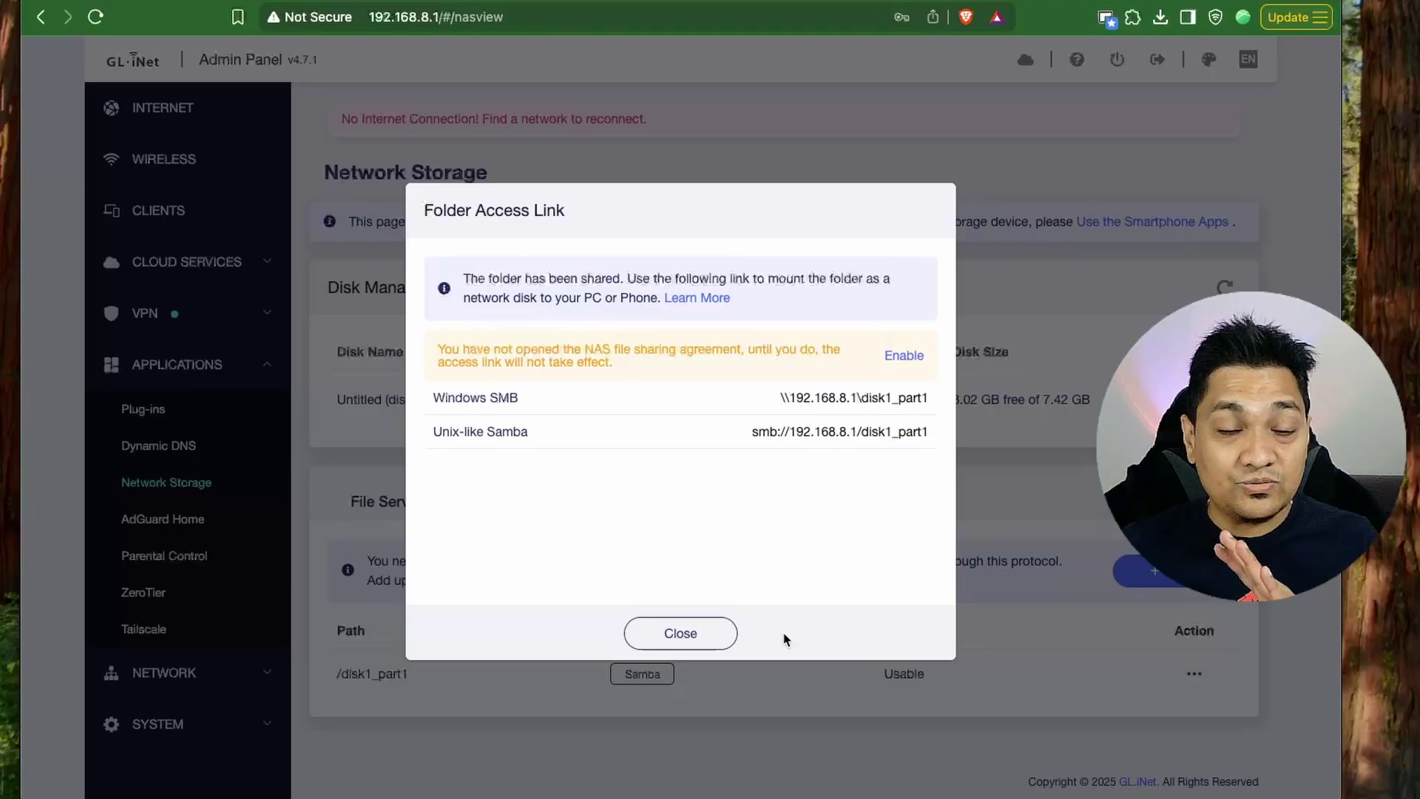
{"action": "left_click", "coordinate": [721, 634]}
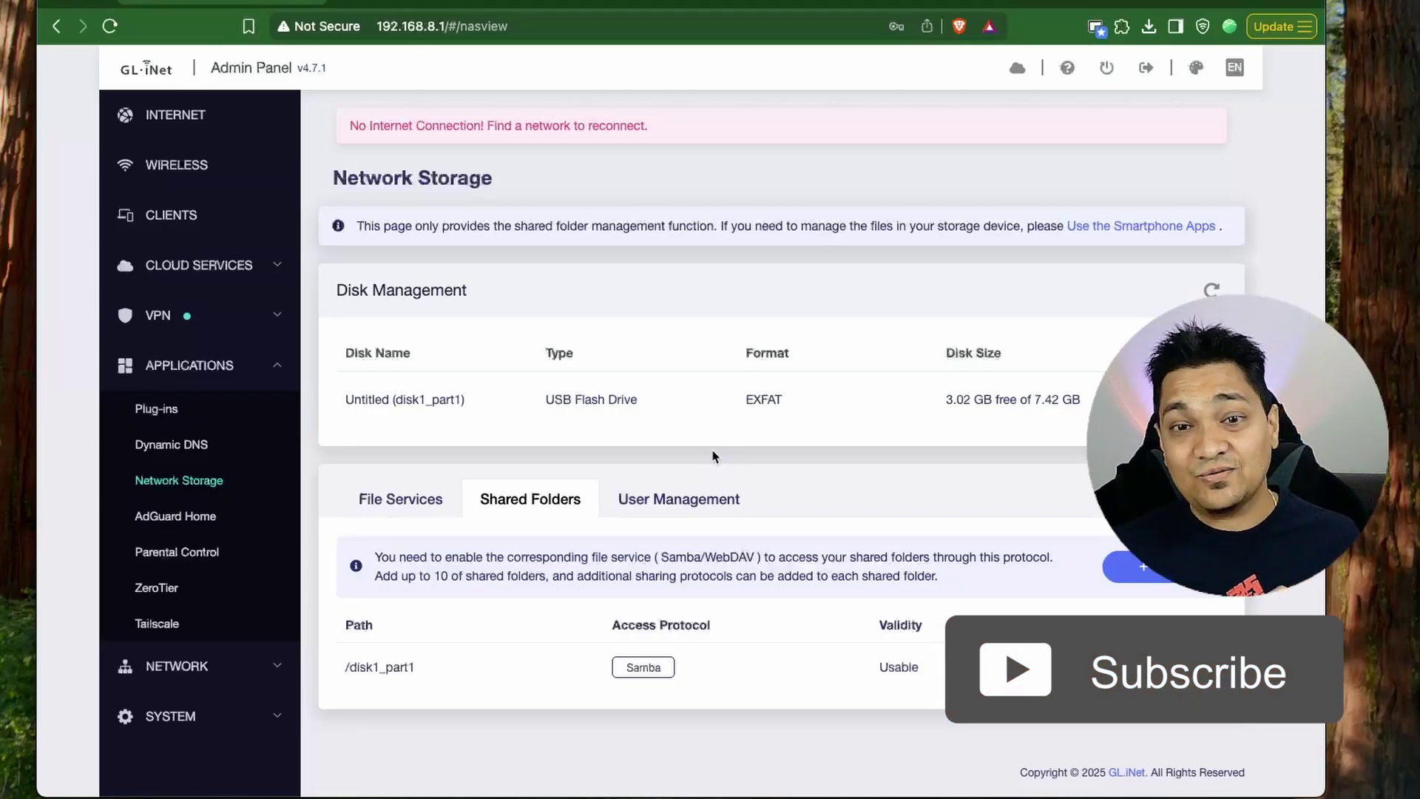
Enable AdGuard Home, apply, and check its statistics dashboard.
{"action": "left_click", "coordinate": [164, 528]}
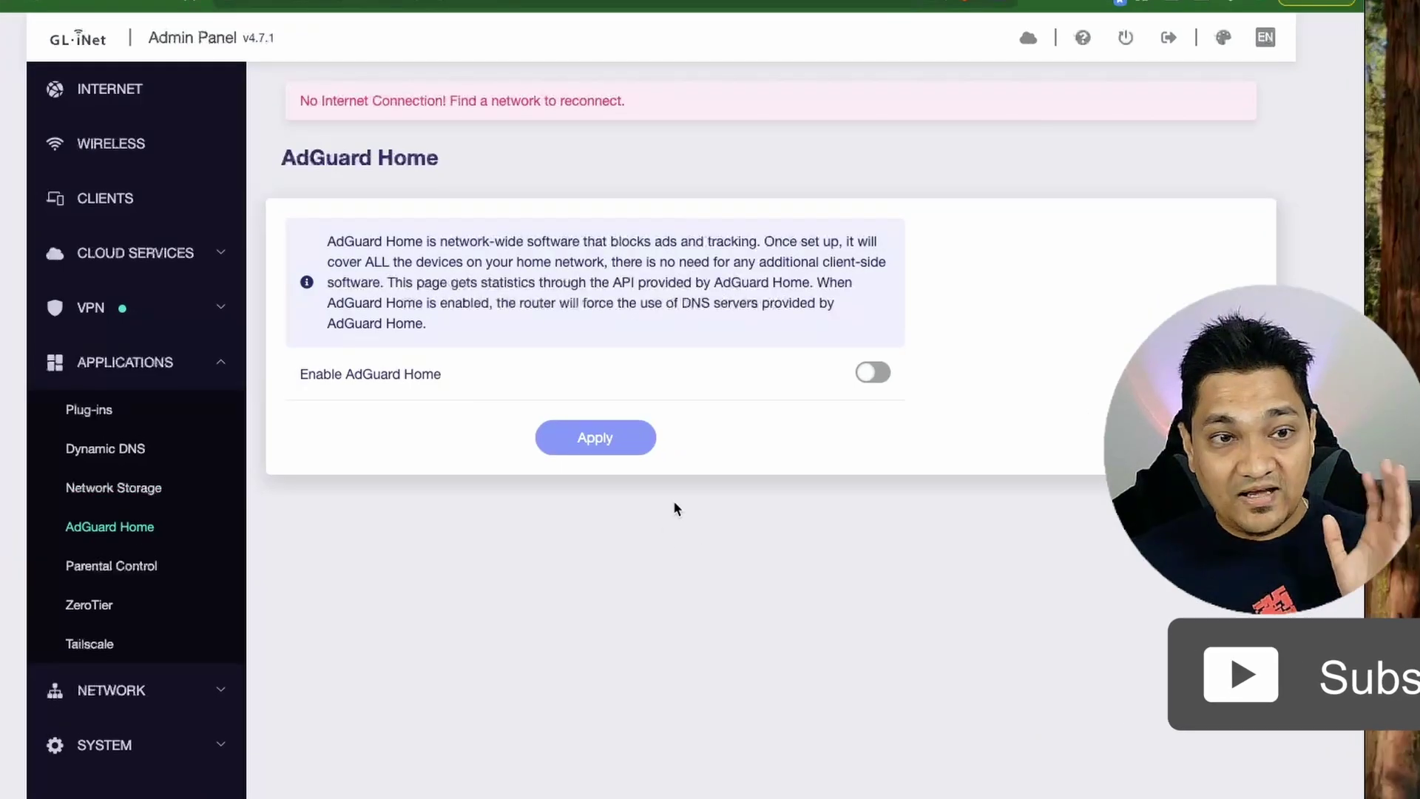
{"action": "left_click", "coordinate": [875, 374]}
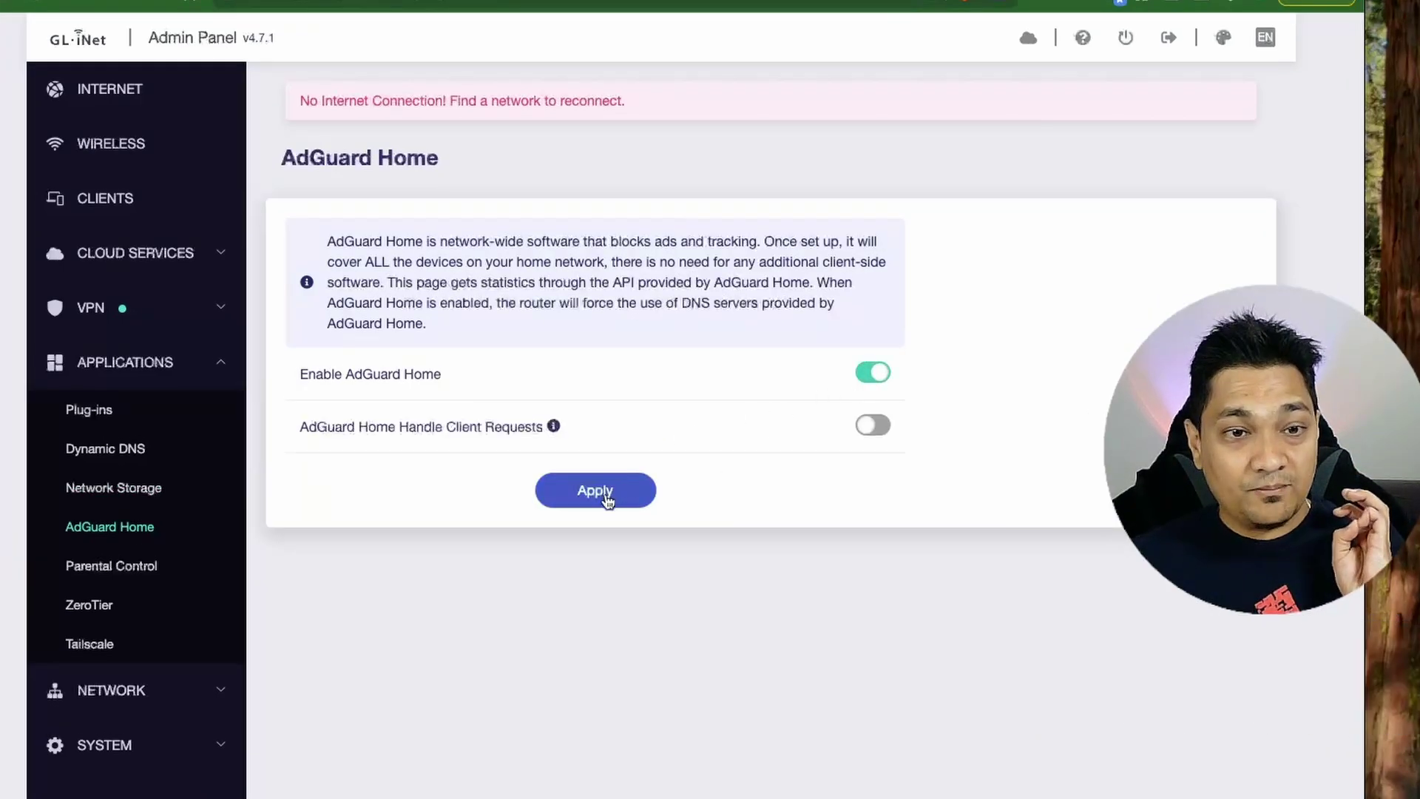
{"action": "left_click", "coordinate": [607, 498]}
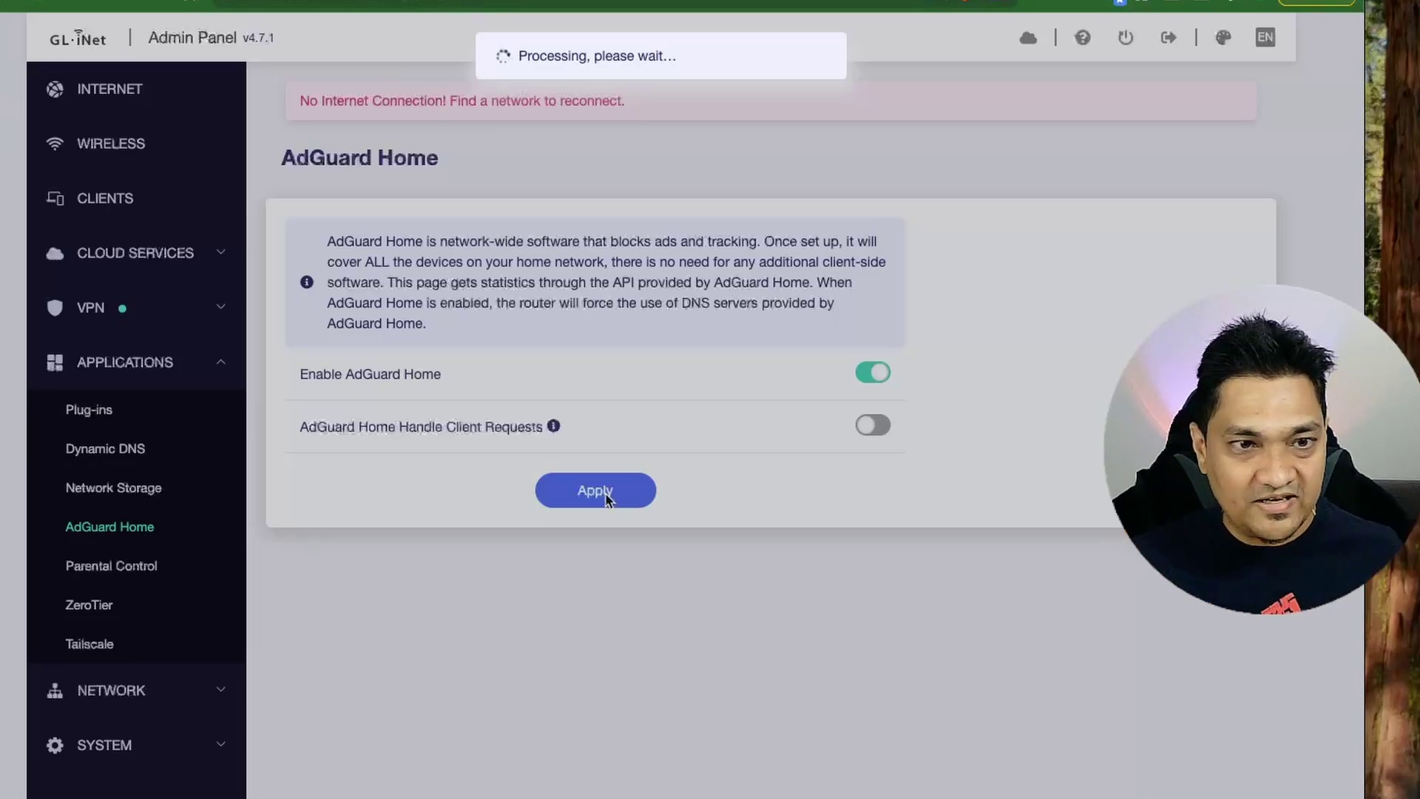
{"action": "scroll", "coordinate": [722, 497], "scroll_direction": "down", "scroll_amount": 5}
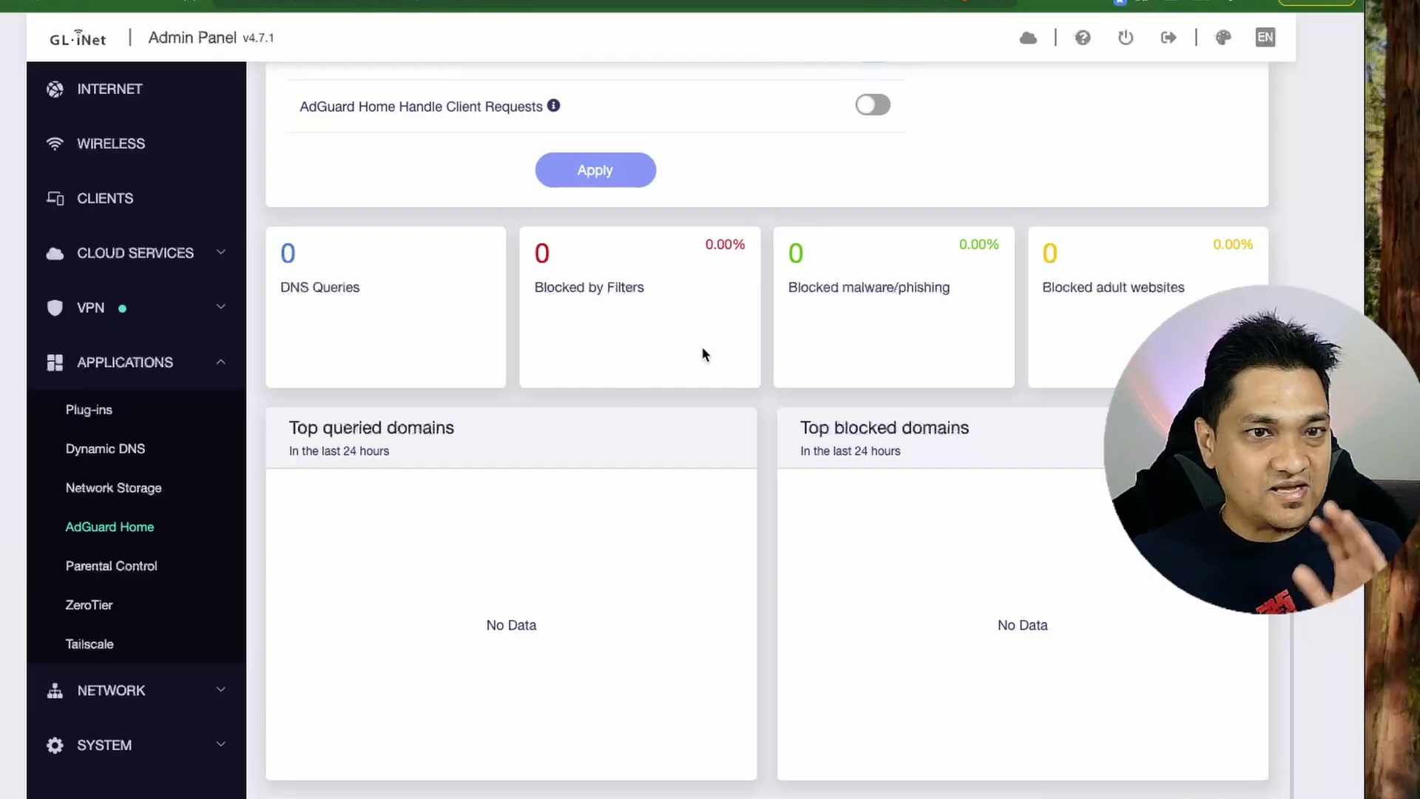
{"action": "scroll", "coordinate": [705, 353], "scroll_direction": "up", "scroll_amount": 2}
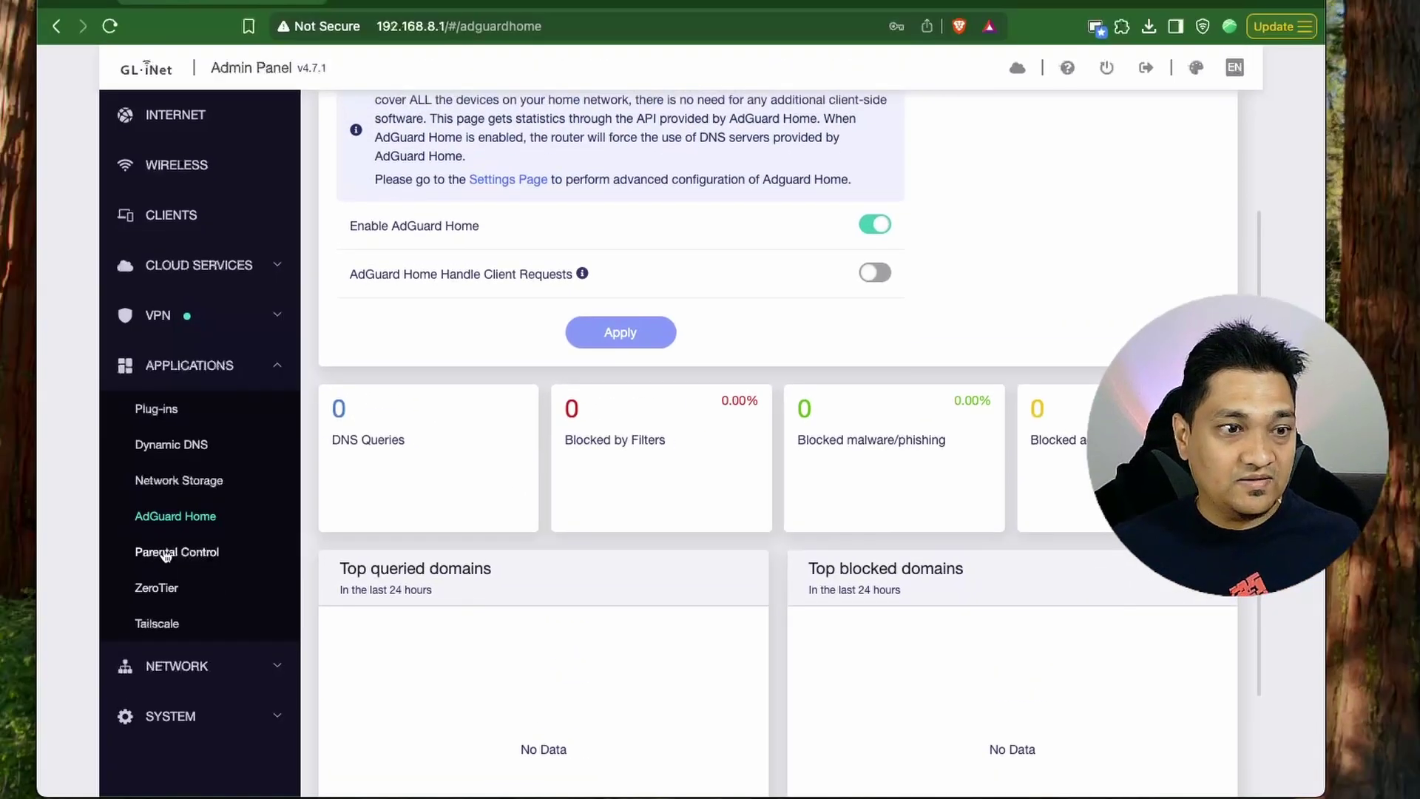
Look over the Parental Control and ZeroTier pages on the way to Tailscale.
{"action": "left_click", "coordinate": [81, 562]}
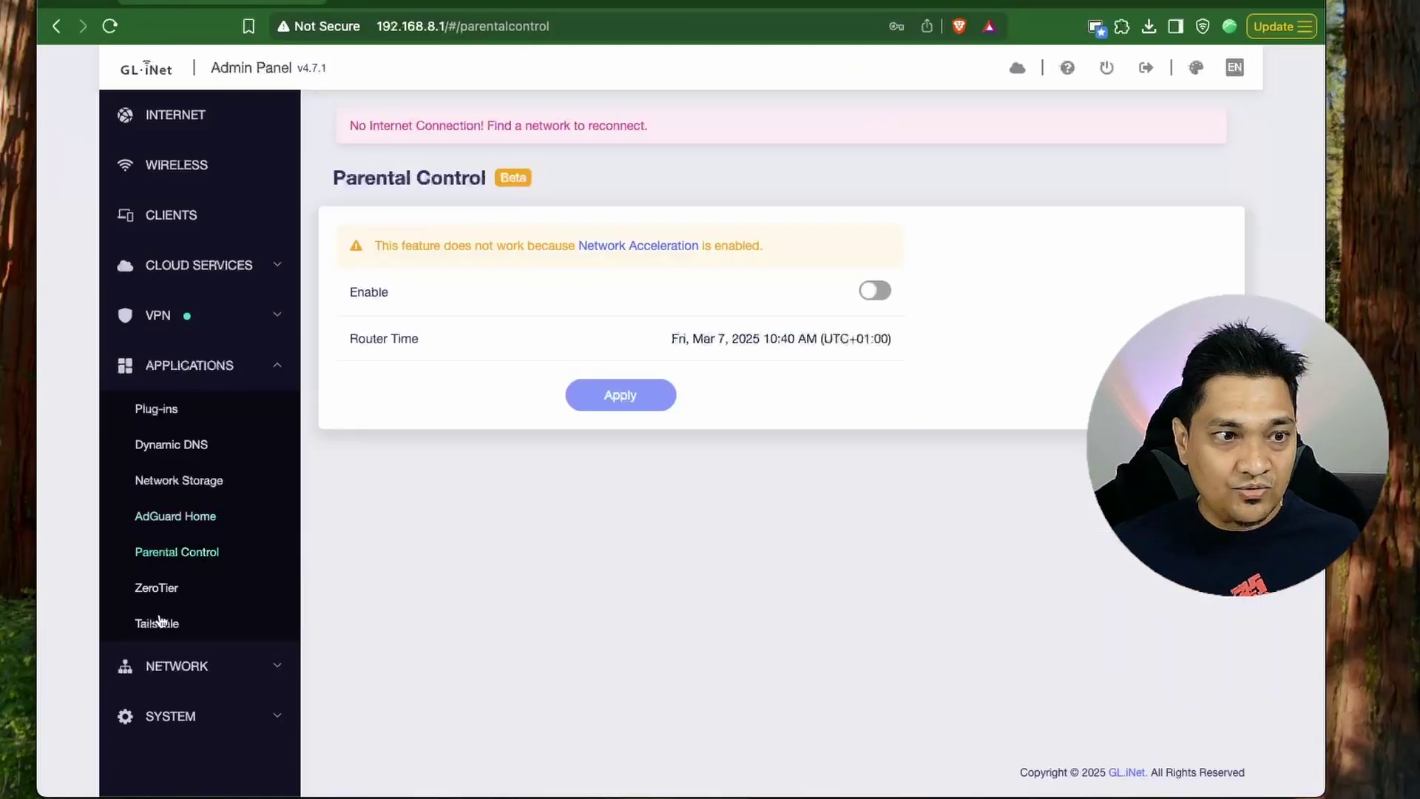
{"action": "left_click", "coordinate": [156, 588]}
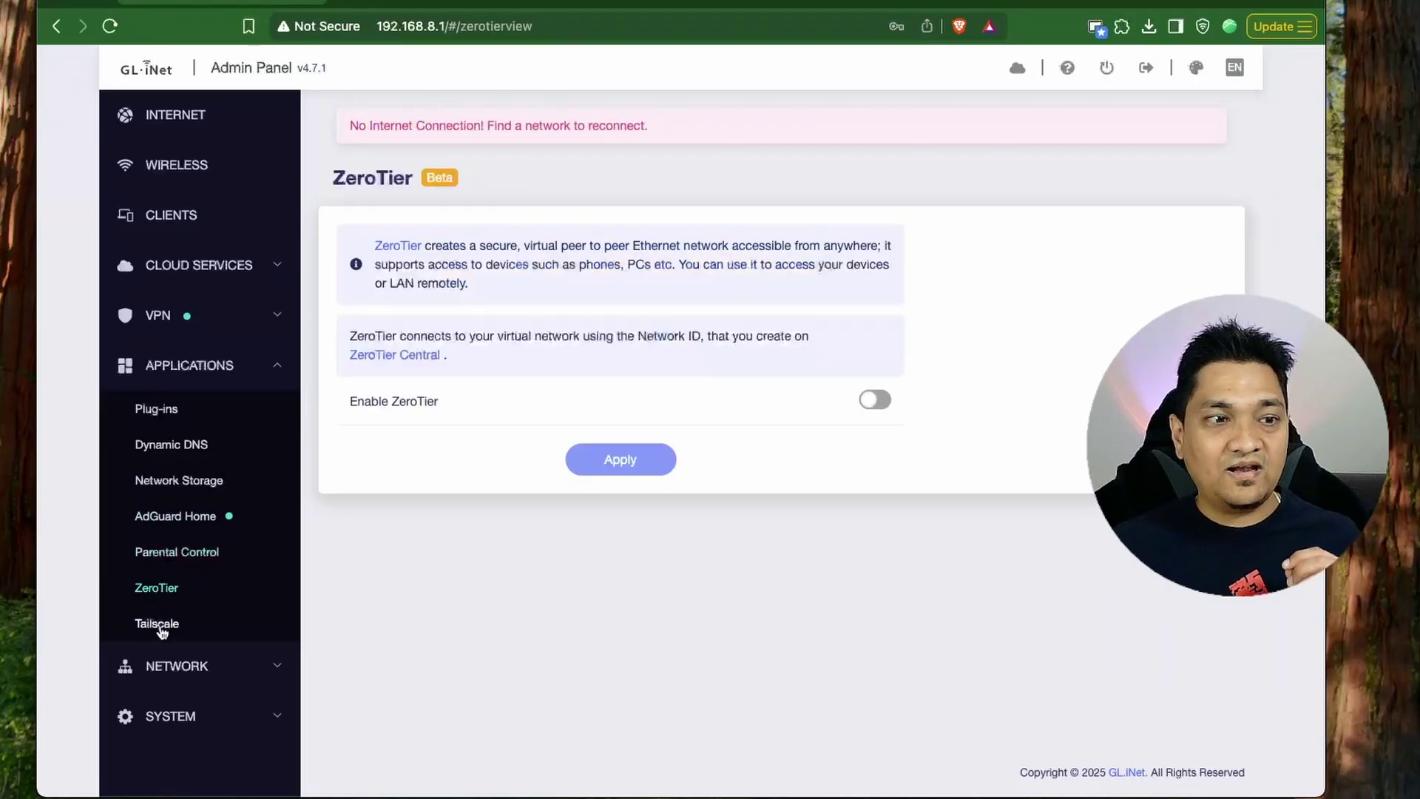
{"action": "left_click", "coordinate": [160, 627]}
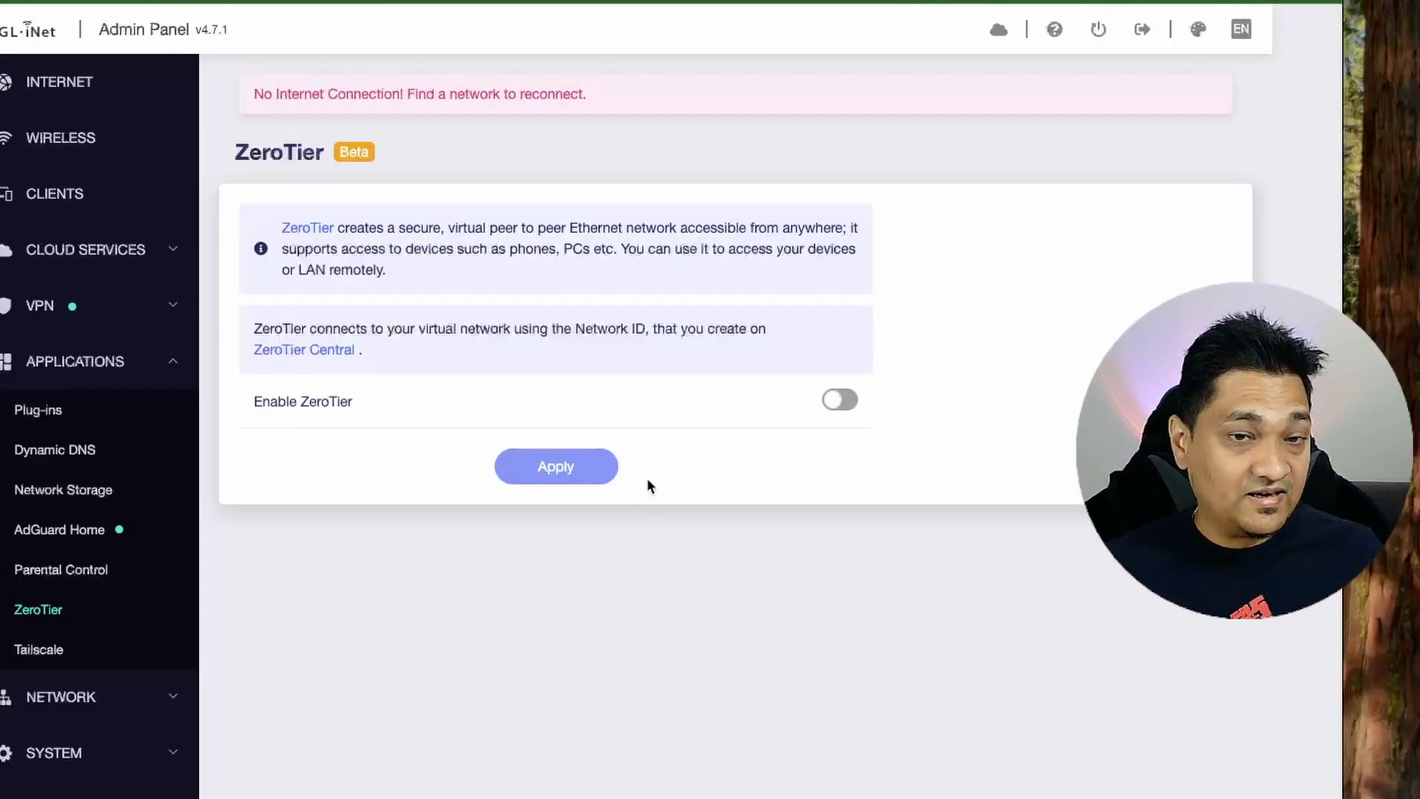
Enable the Tailscale service and apply it, then go to Network > Port Forwarding.
{"action": "left_click", "coordinate": [44, 649]}
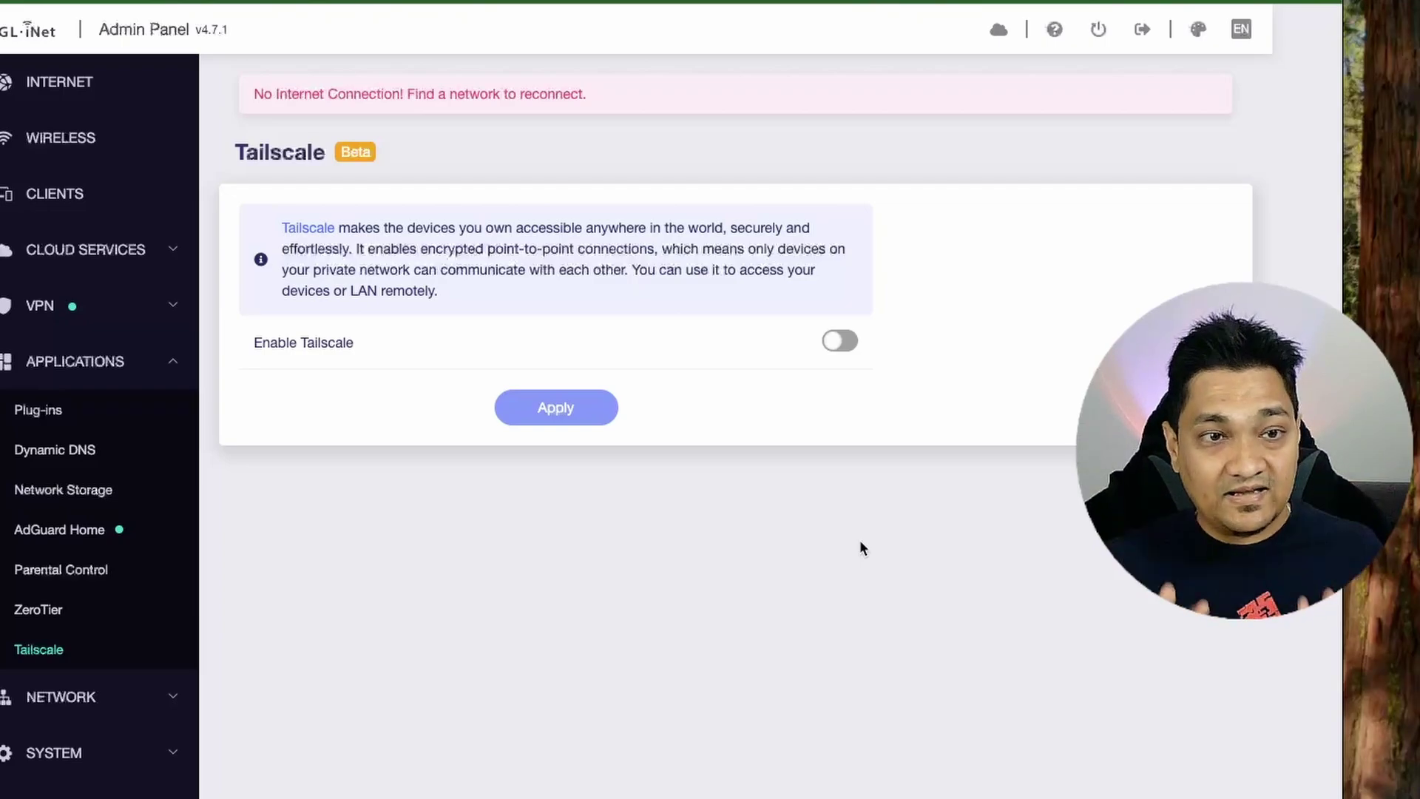
{"action": "left_click", "coordinate": [837, 343]}
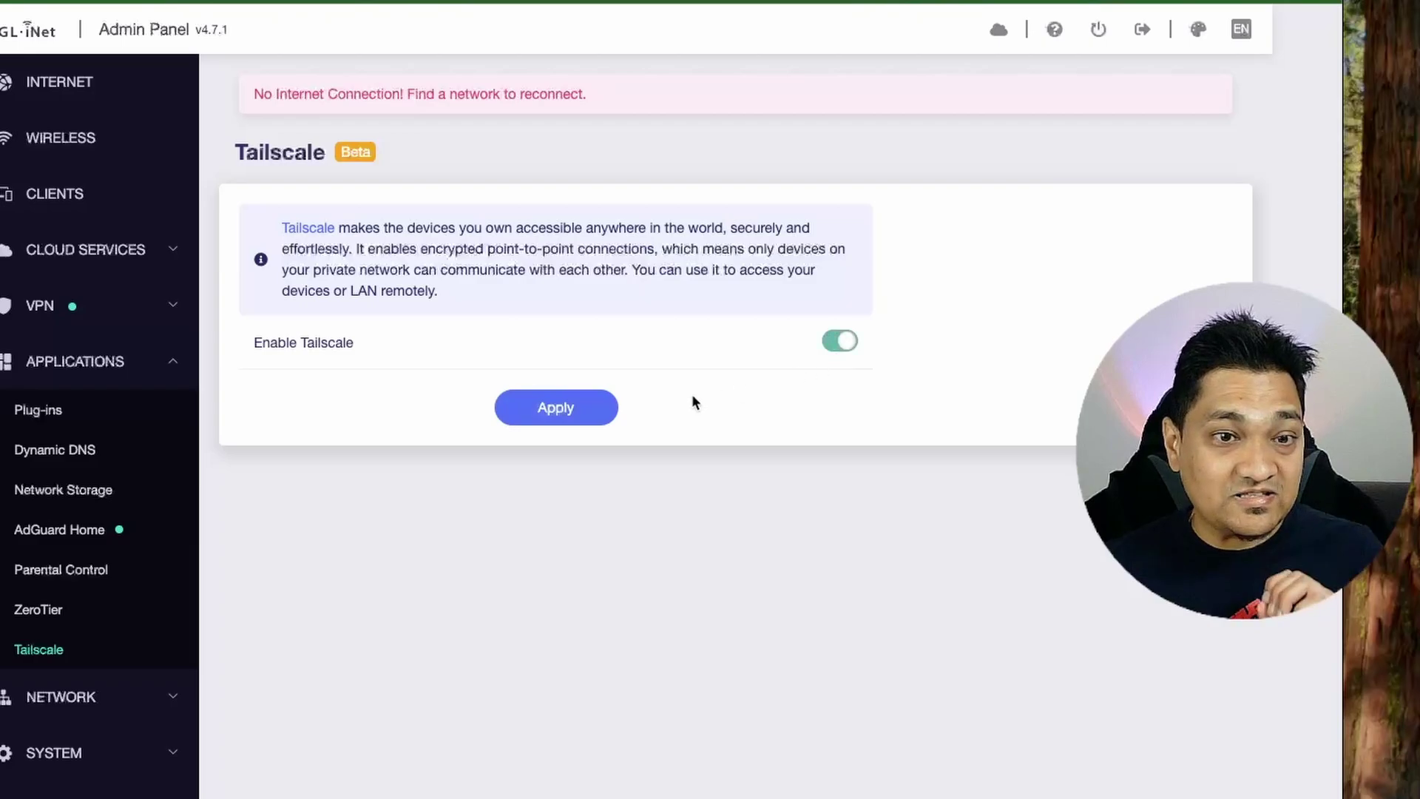
{"action": "left_click", "coordinate": [547, 409]}
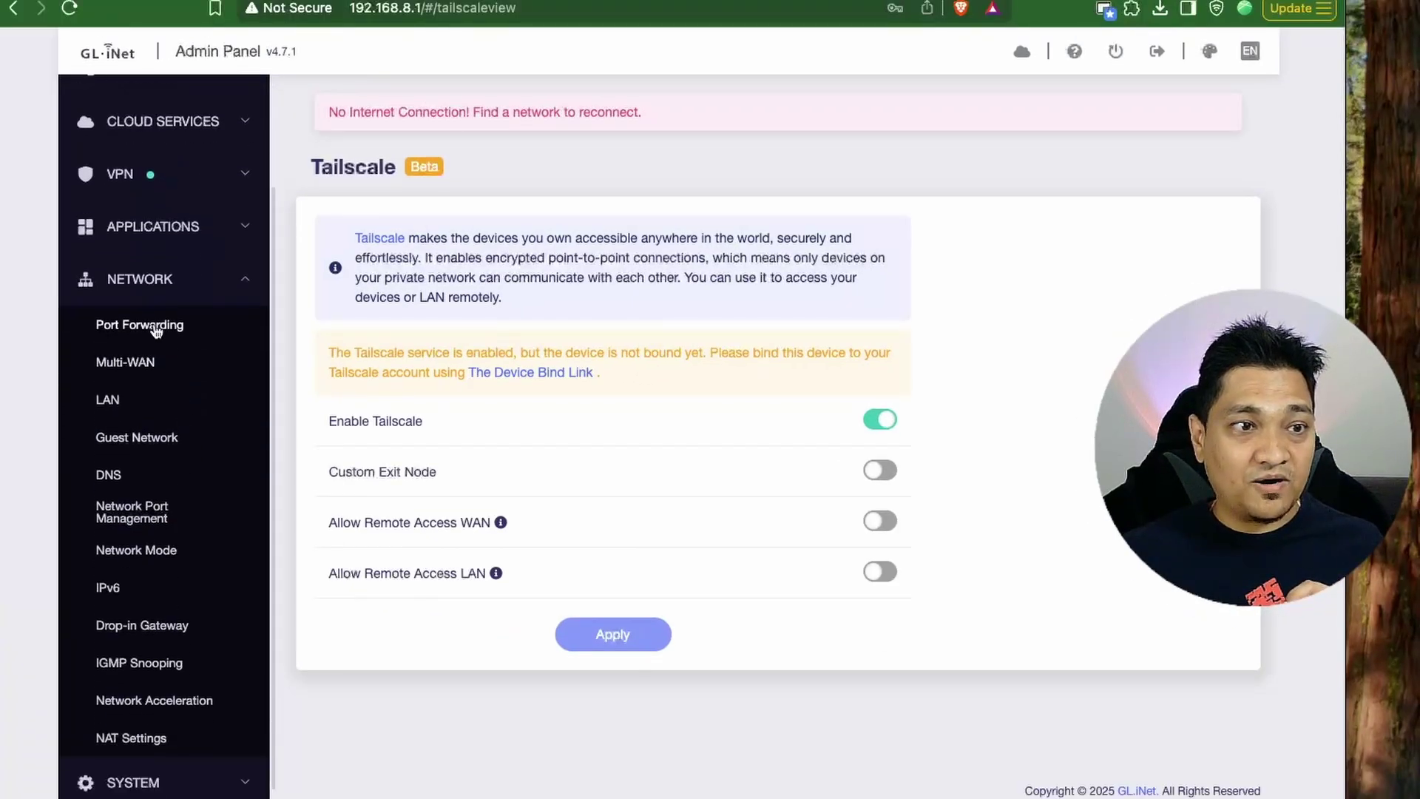
{"action": "left_click", "coordinate": [151, 326]}
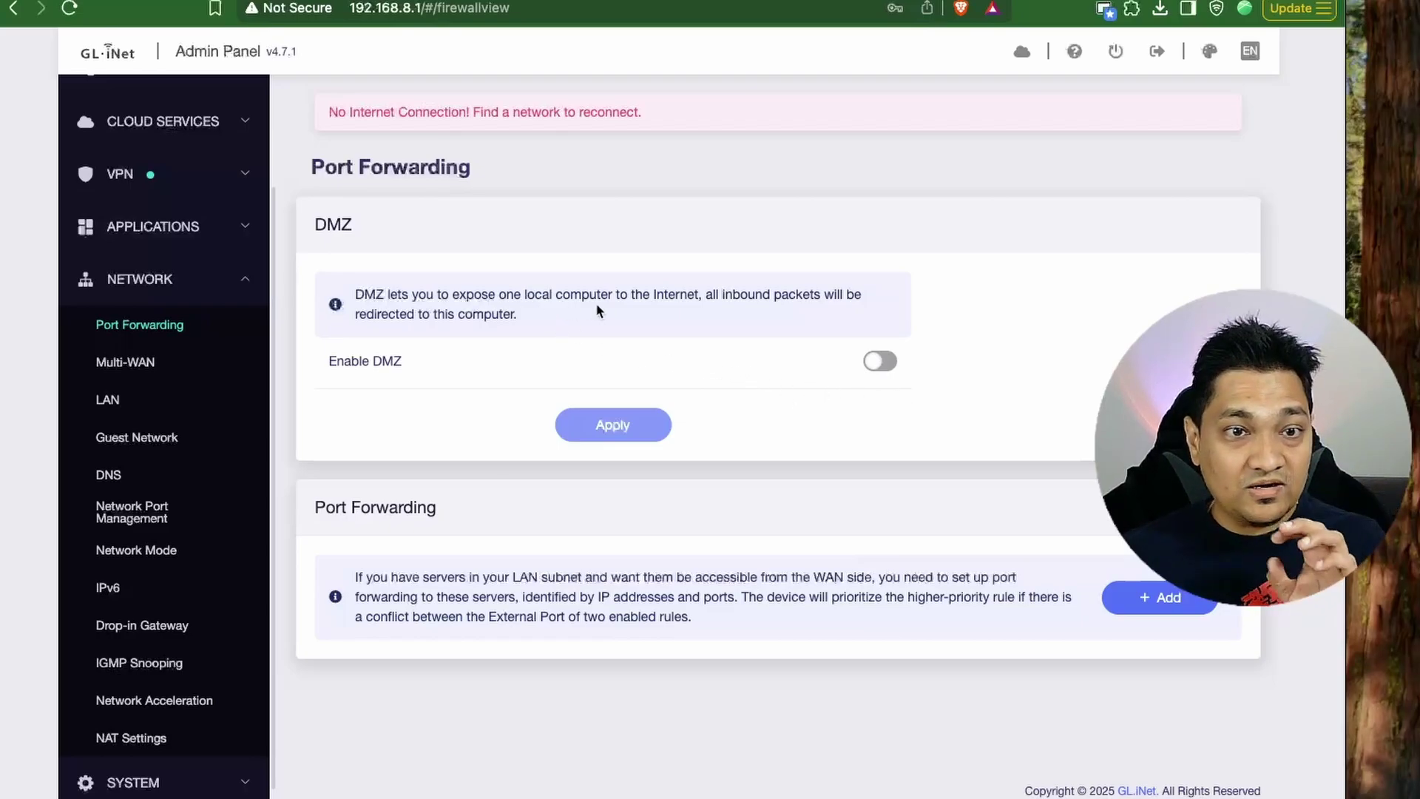
Review Multi-WAN's Failover mode and the Ethernet 1, Ethernet 2, Repeater, Tethering priority order.
{"action": "left_click", "coordinate": [126, 362]}
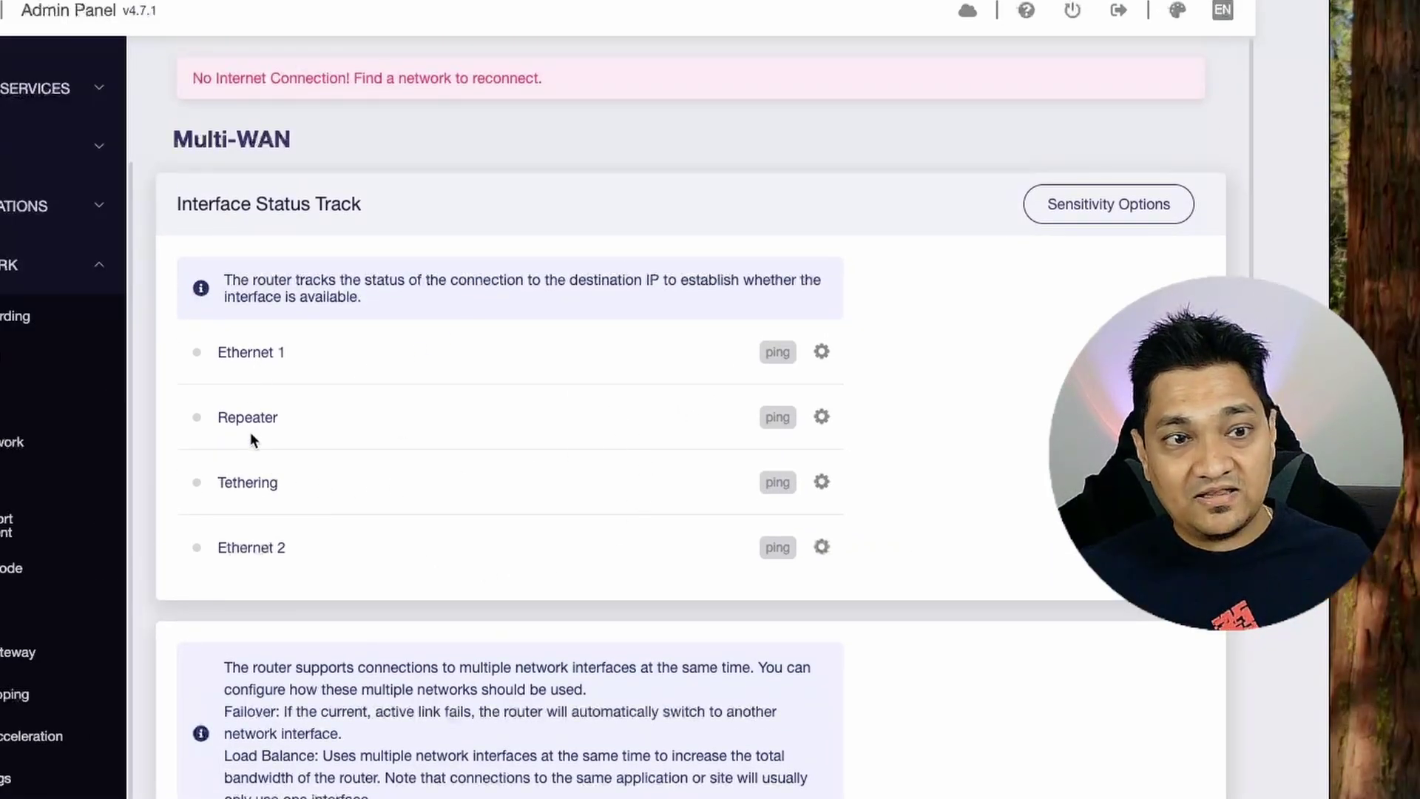
{"action": "scroll", "coordinate": [575, 548], "scroll_direction": "down", "scroll_amount": 5}
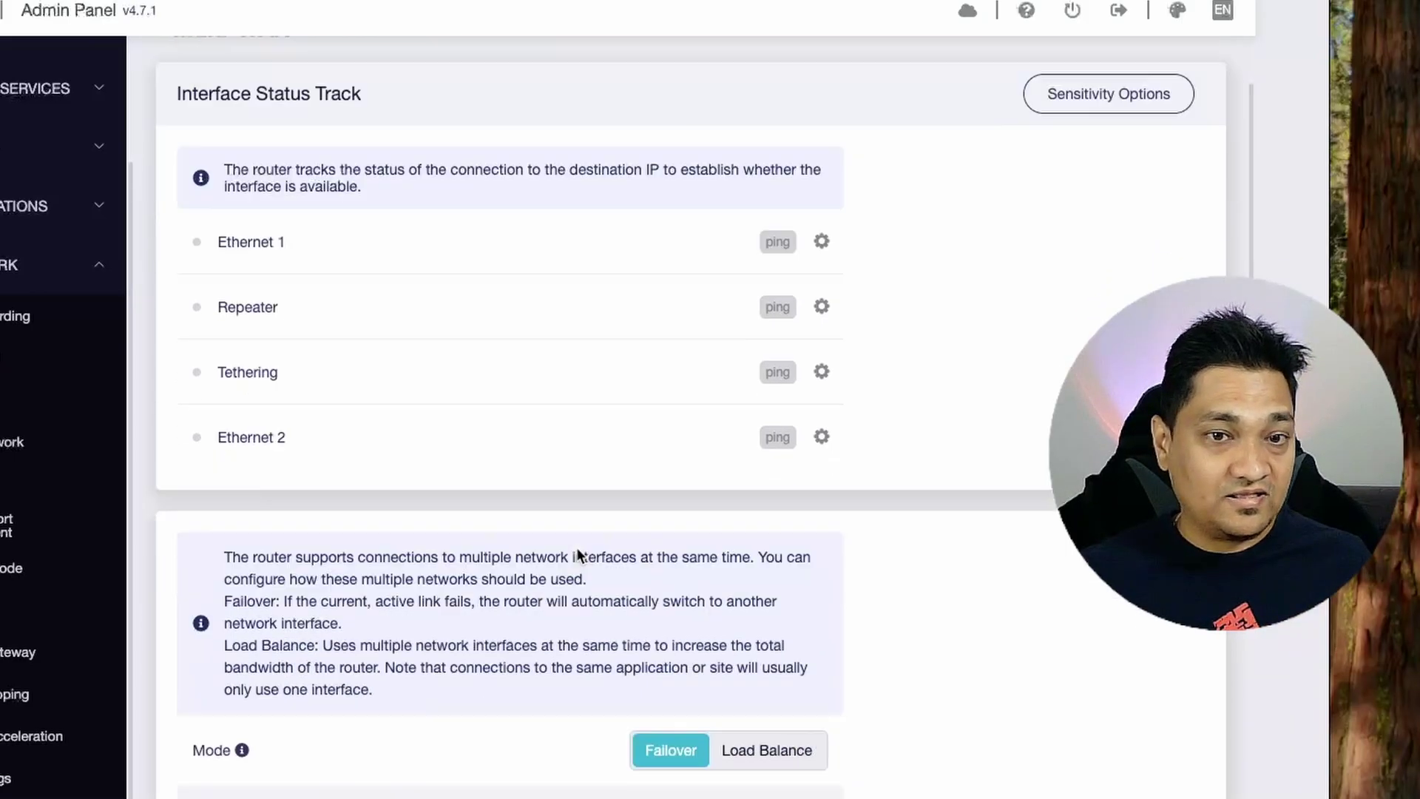
{"action": "scroll", "coordinate": [579, 555], "scroll_direction": "down", "scroll_amount": 1}
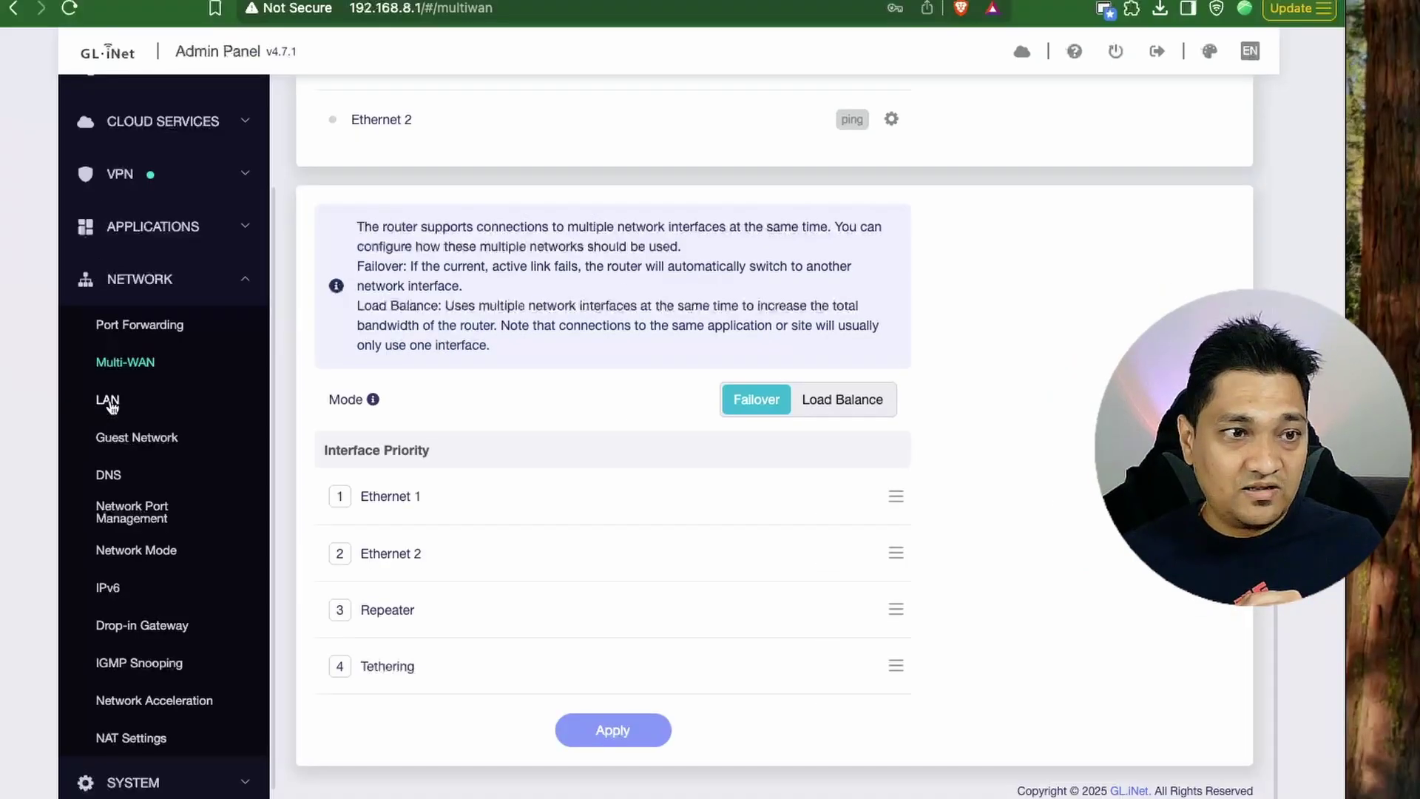
Check the LAN DHCP Server and Guest Network settings, ending on Network Port Management.
{"action": "left_click", "coordinate": [118, 402]}
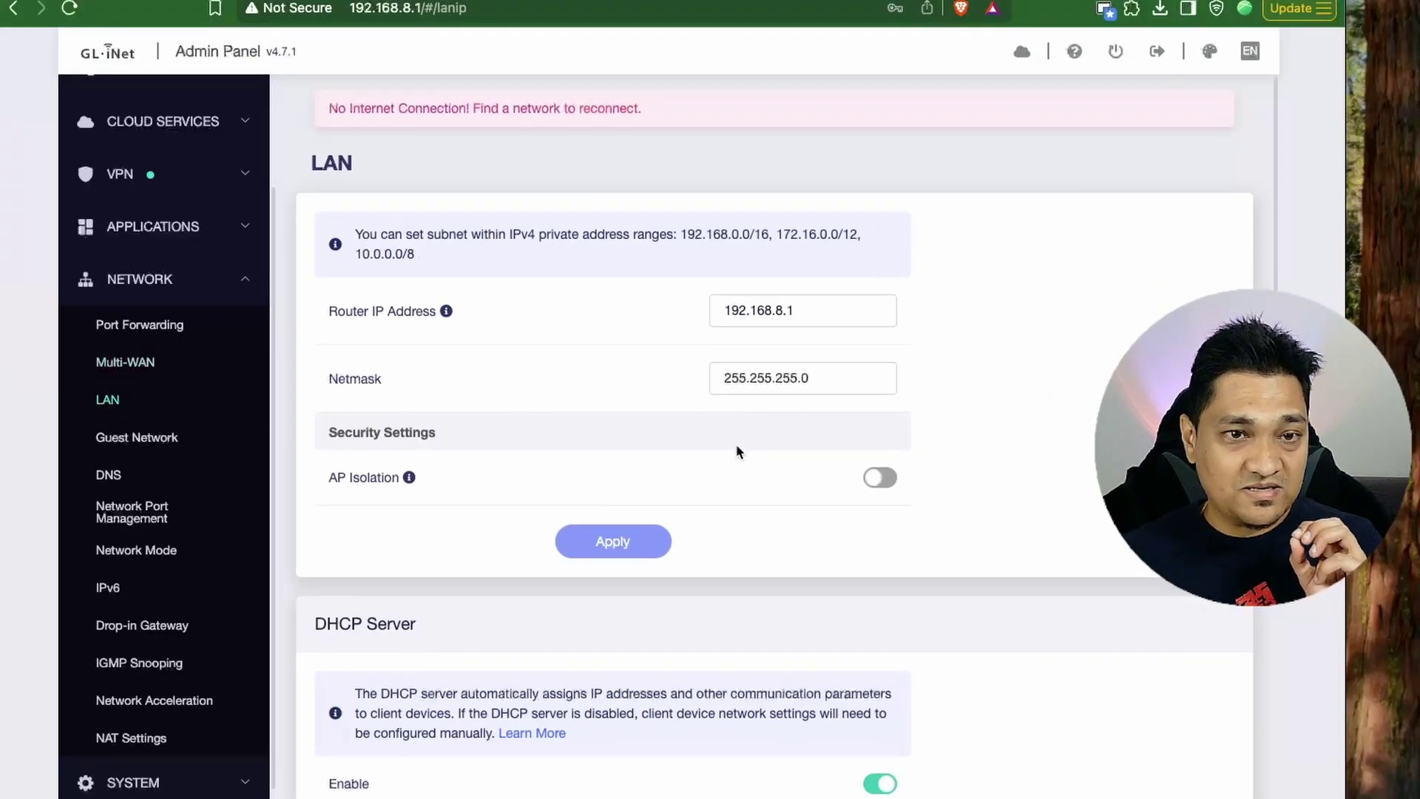
{"action": "scroll", "coordinate": [1021, 306], "scroll_direction": "down", "scroll_amount": 5}
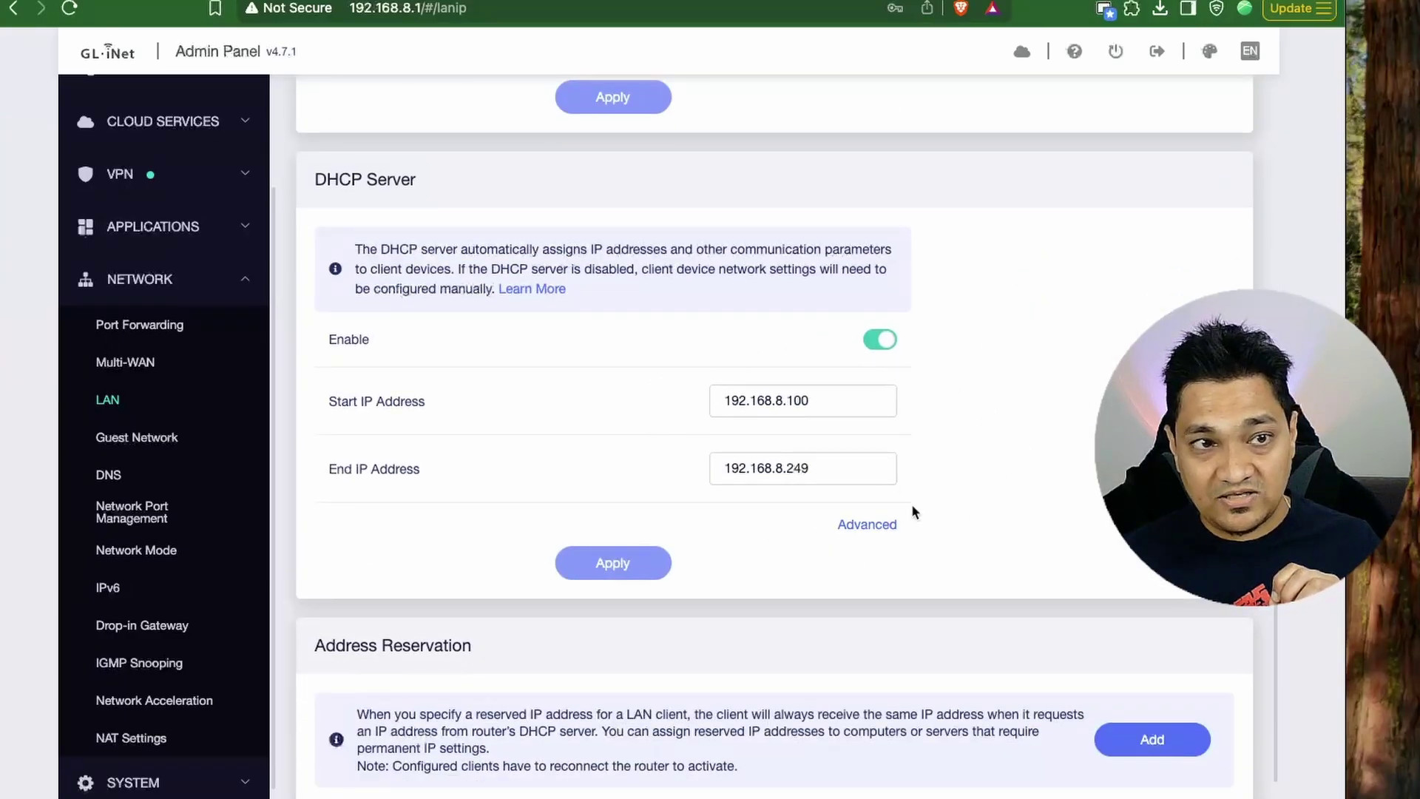
{"action": "left_click", "coordinate": [133, 439]}
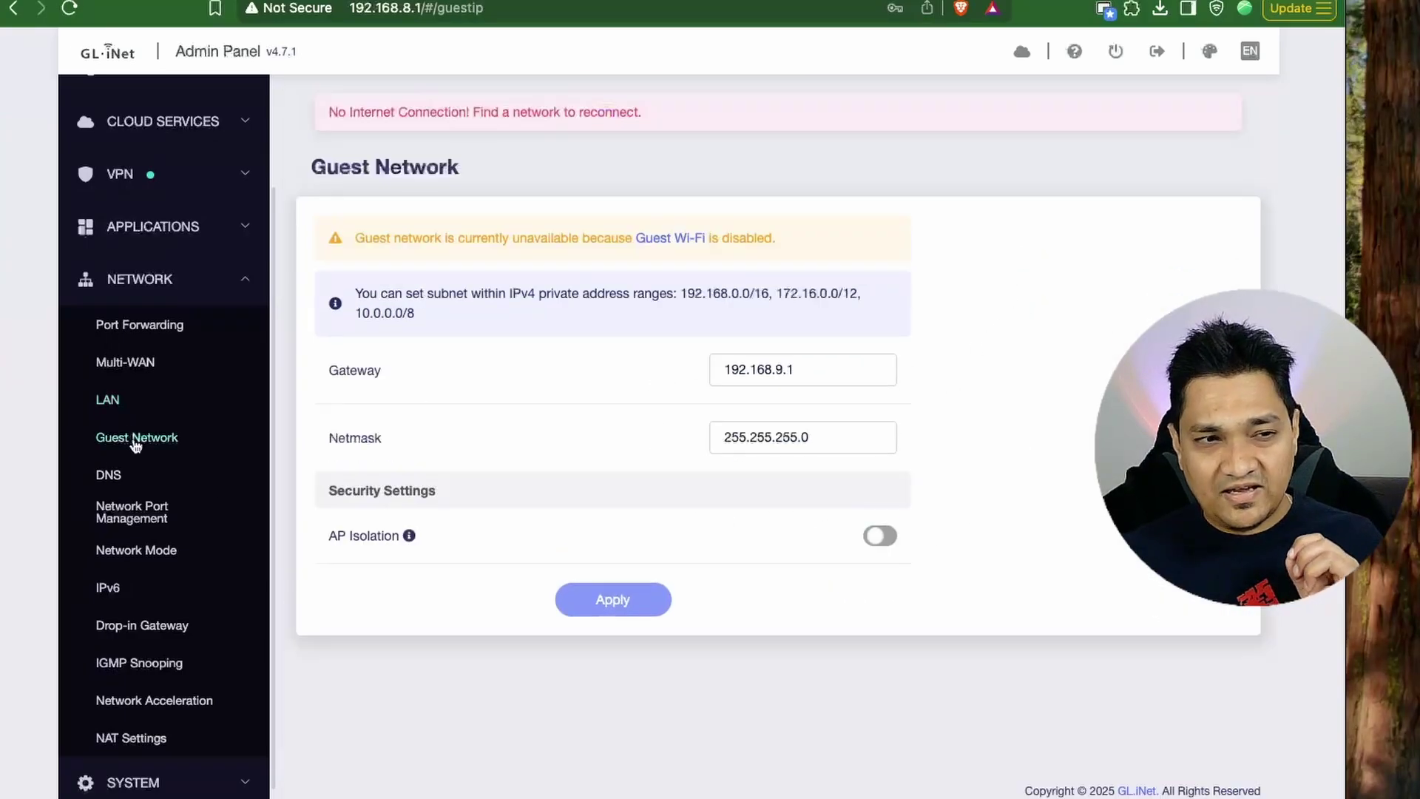
{"action": "left_click", "coordinate": [111, 516]}
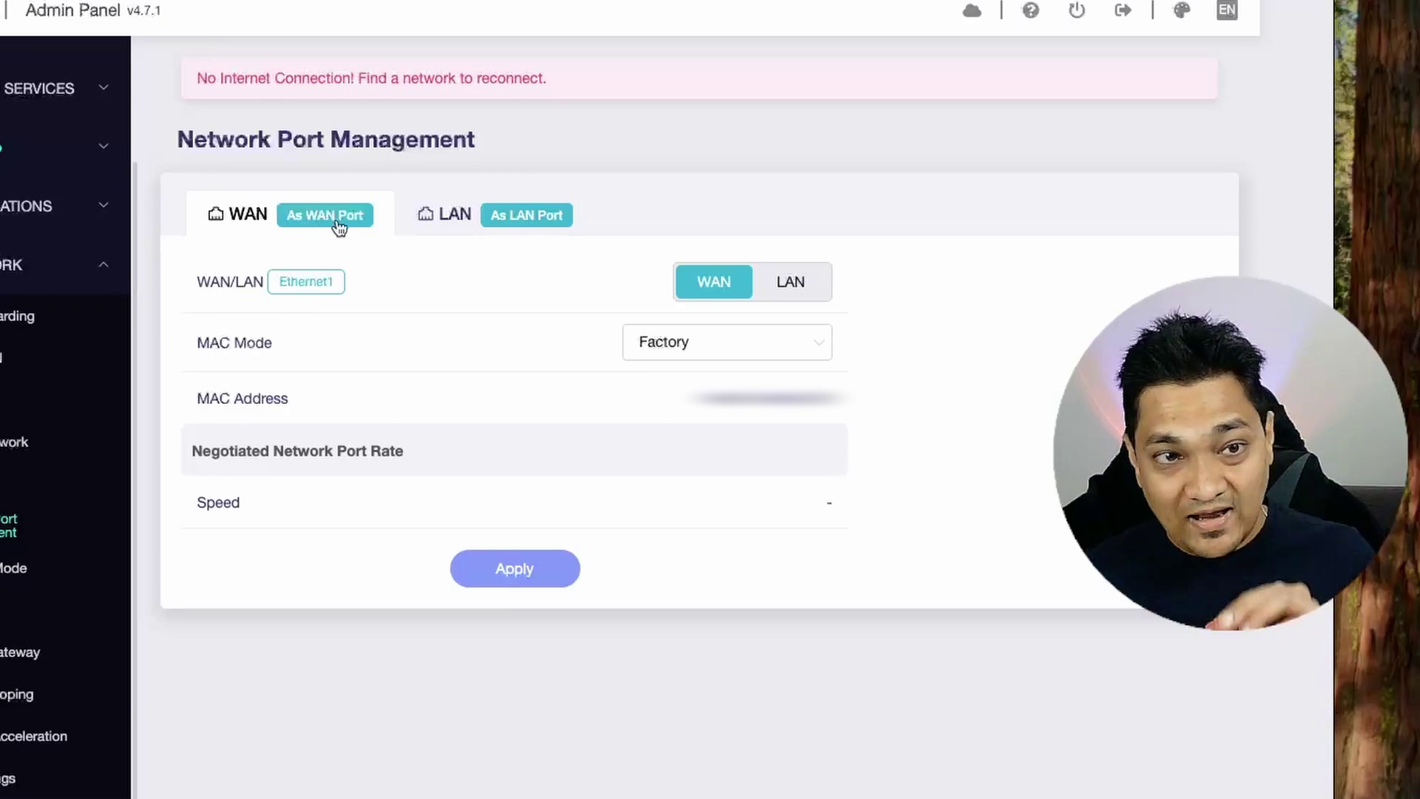
Flip each port's WAN/LAN role and revert it unapplied, then view Network Mode.
{"action": "left_click", "coordinate": [786, 284]}
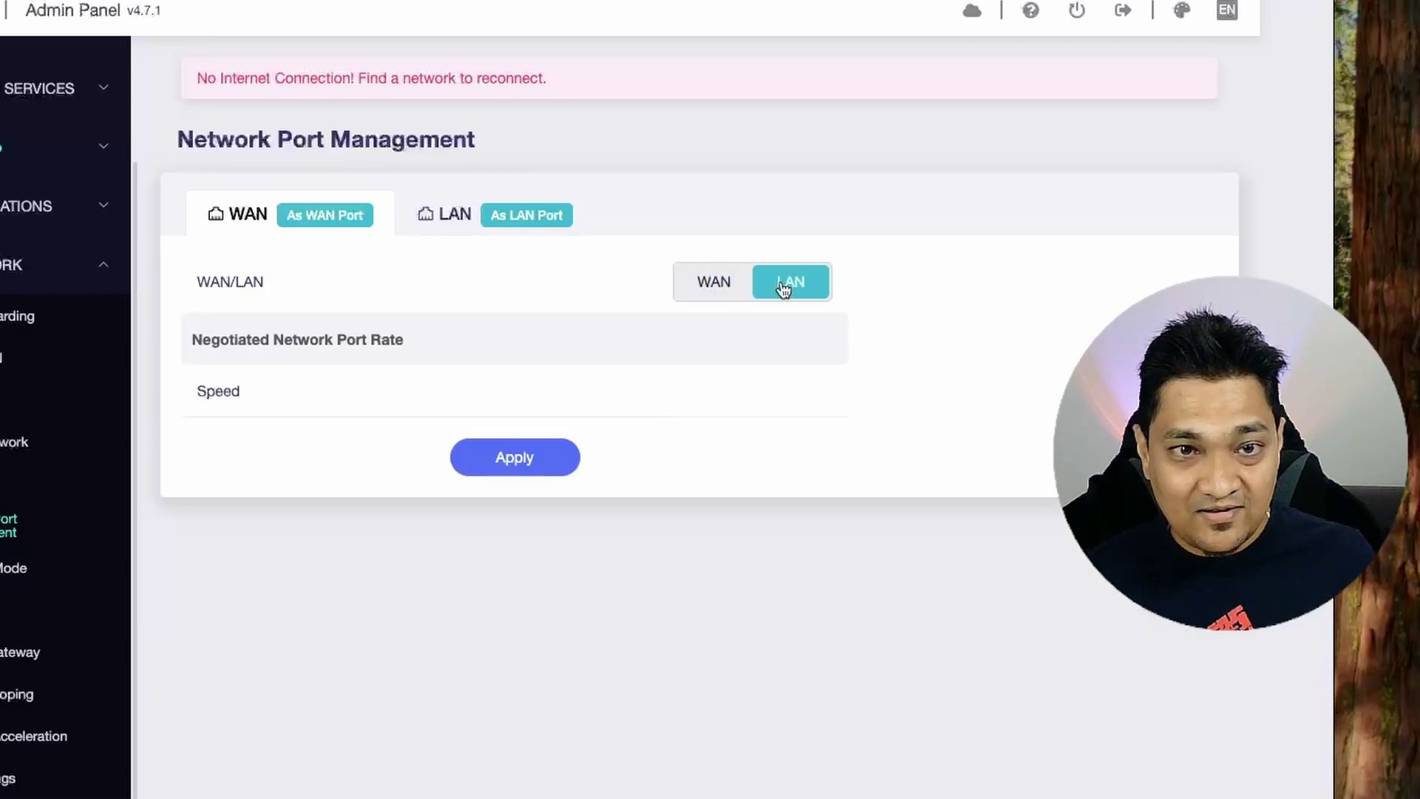
{"action": "left_click", "coordinate": [711, 294]}
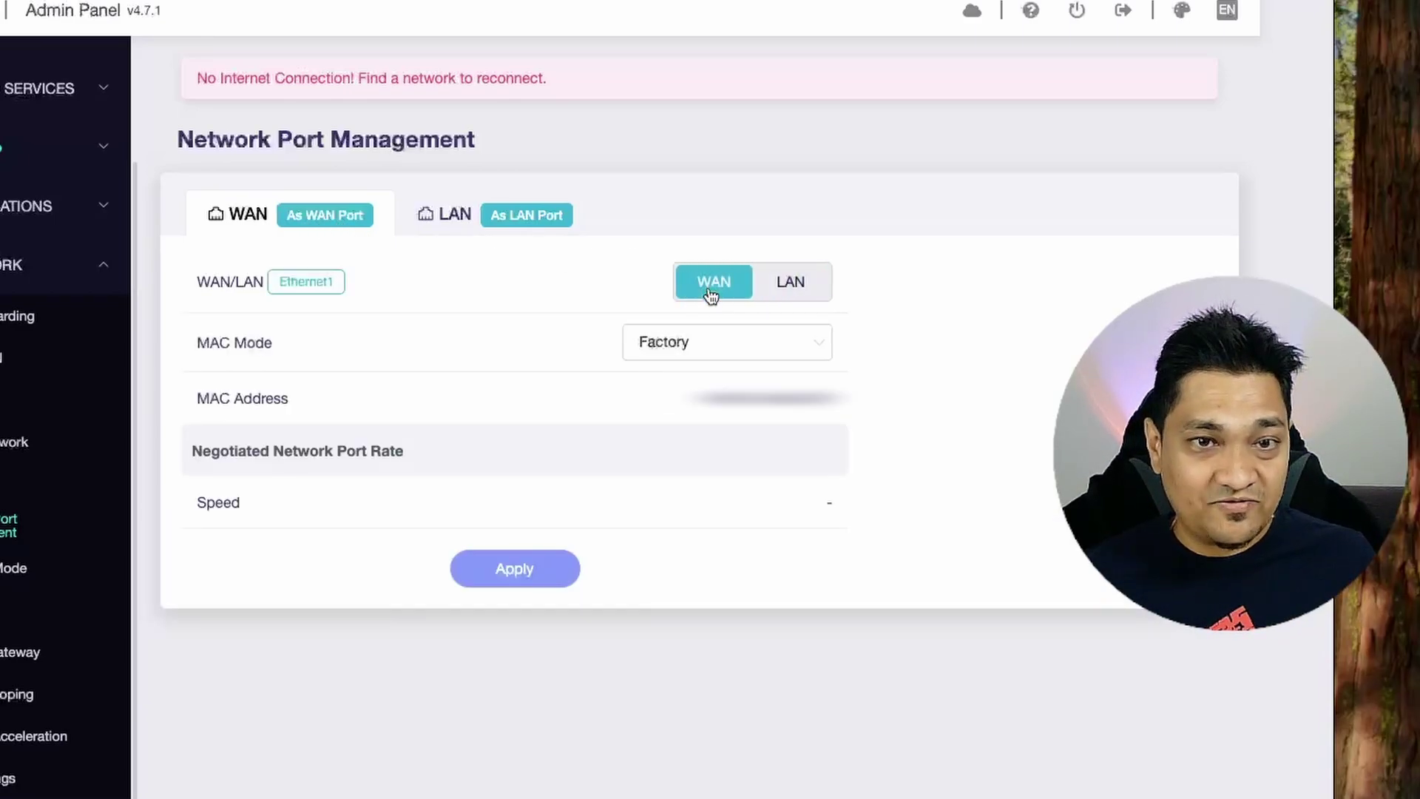
{"action": "left_click", "coordinate": [444, 226]}
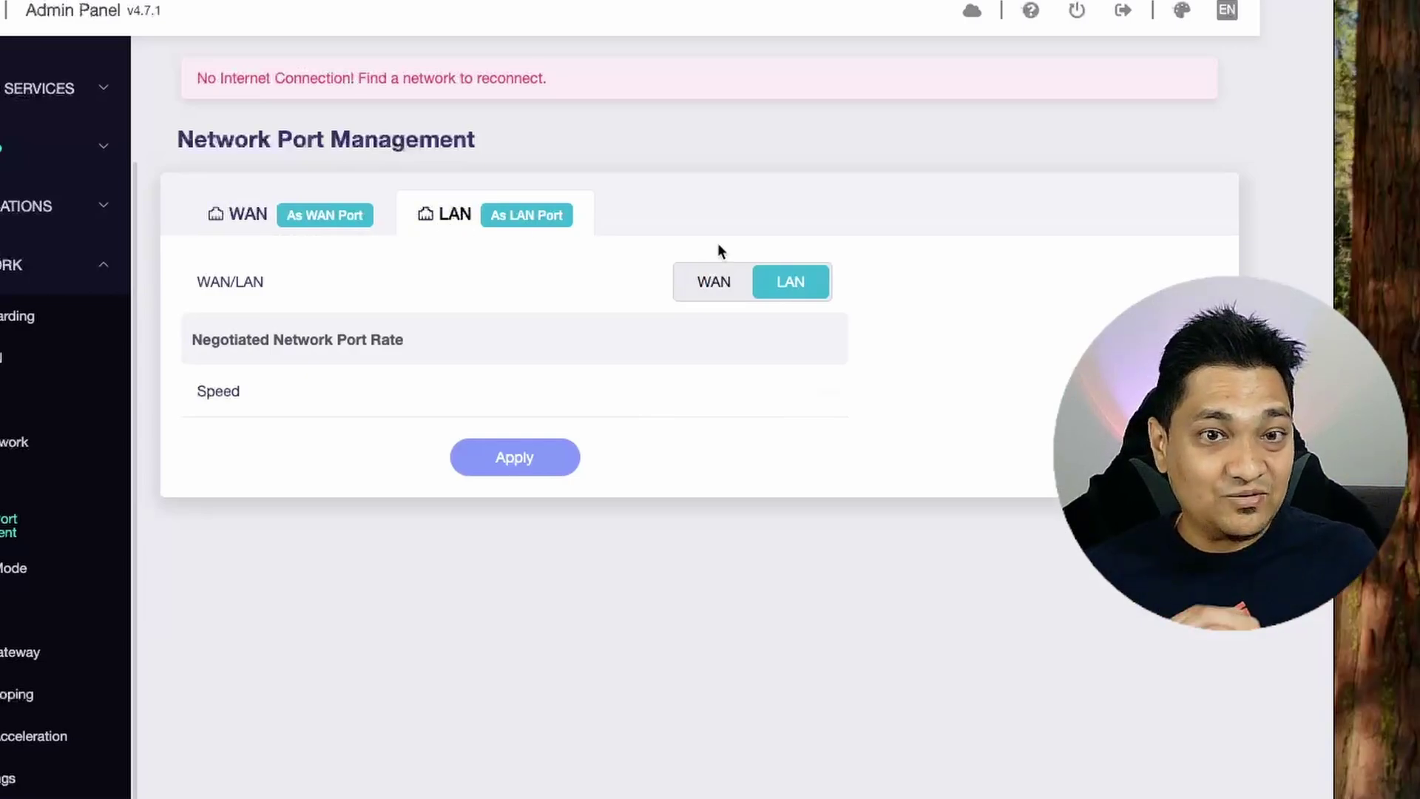
{"action": "left_click", "coordinate": [722, 292]}
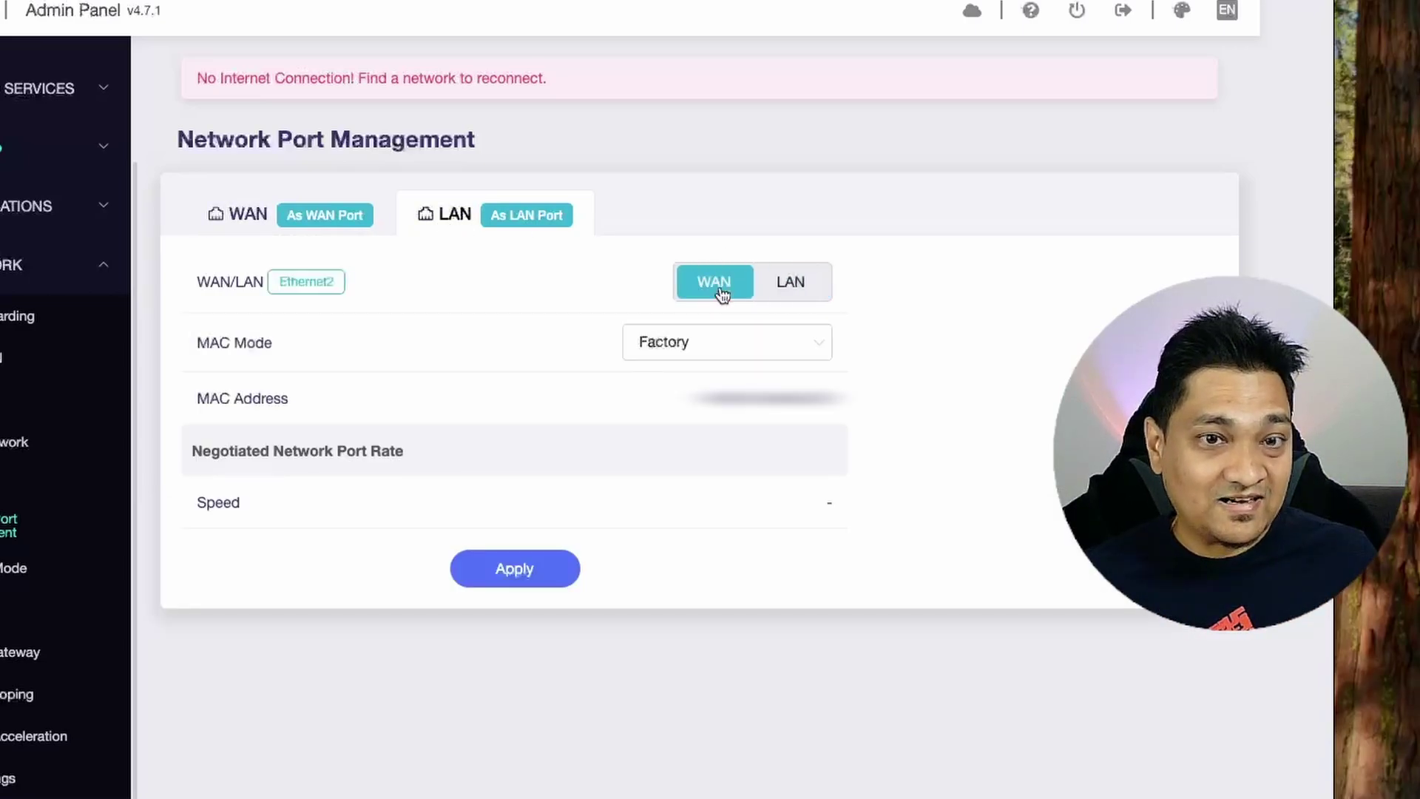
{"action": "left_click", "coordinate": [790, 291]}
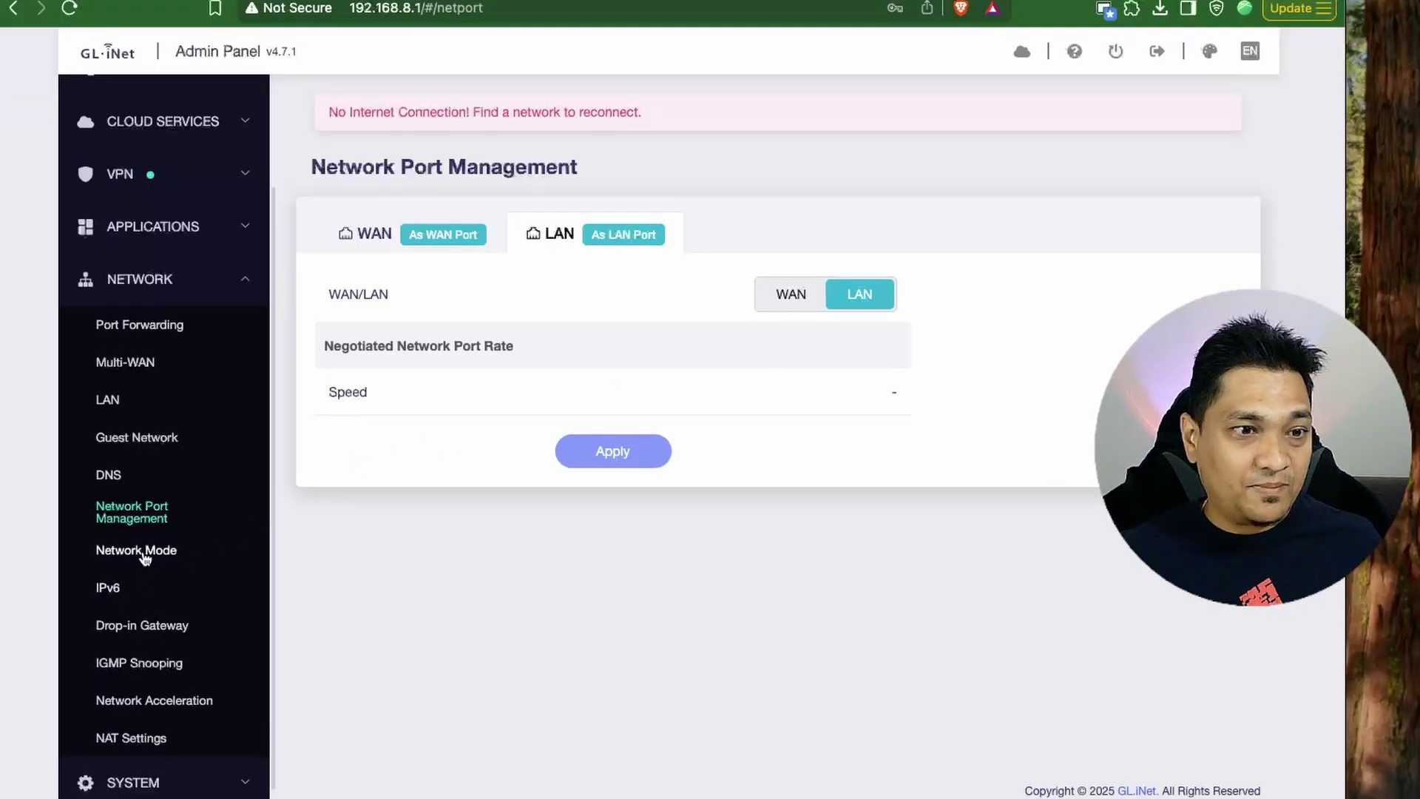
{"action": "left_click", "coordinate": [14, 567]}
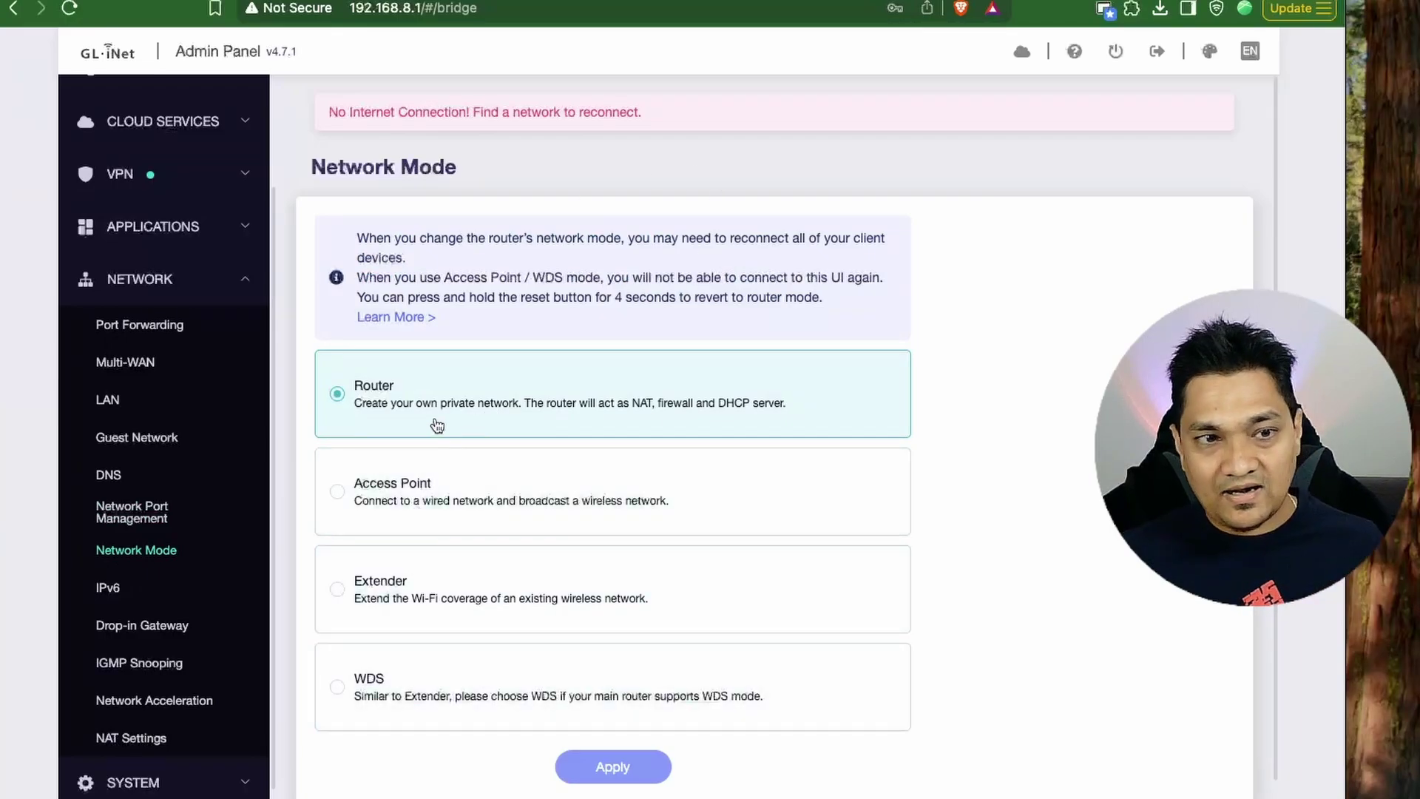
Review IPv6, preview and turn off Drop-in Gateway Mode, then view IGMP Snooping.
{"action": "left_click", "coordinate": [111, 589]}
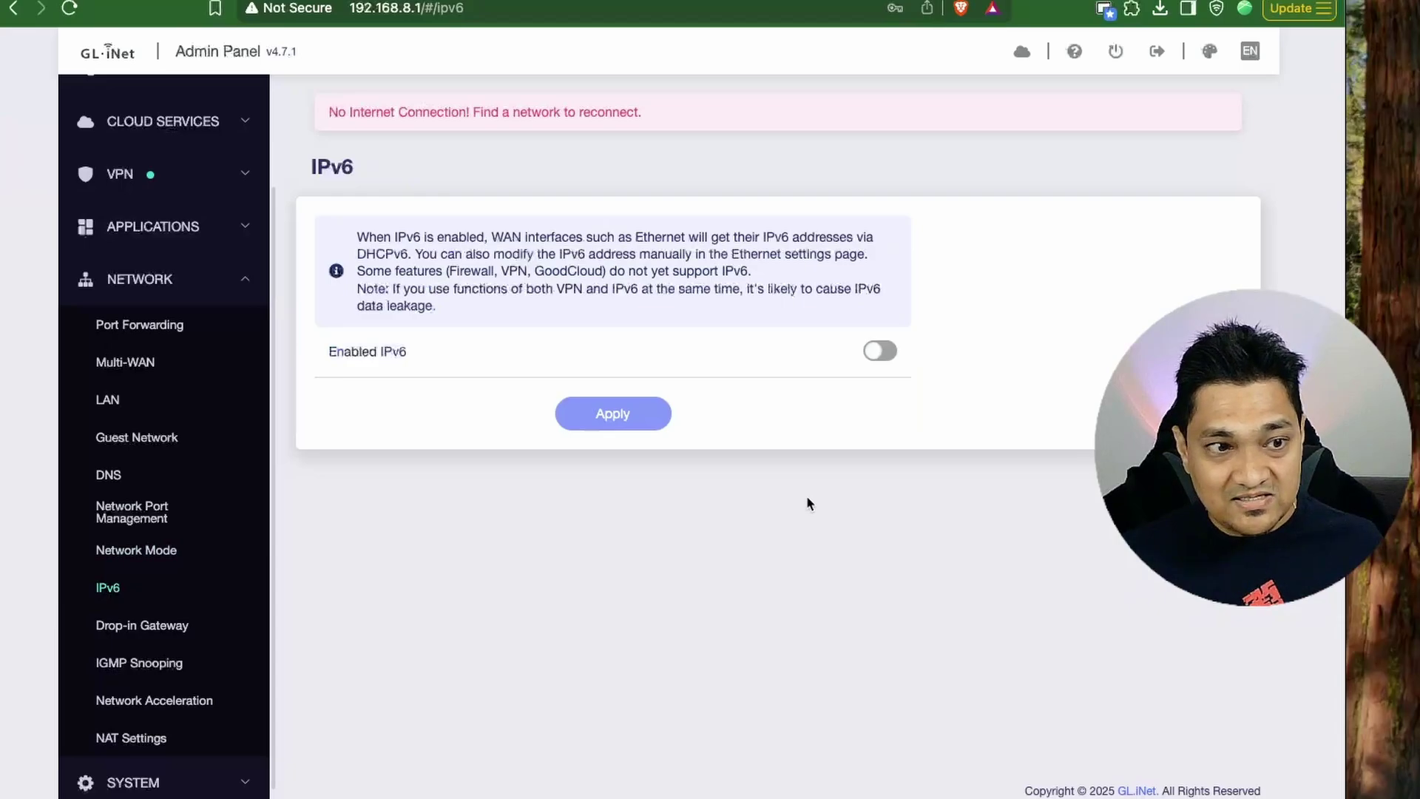
{"action": "left_click", "coordinate": [157, 627]}
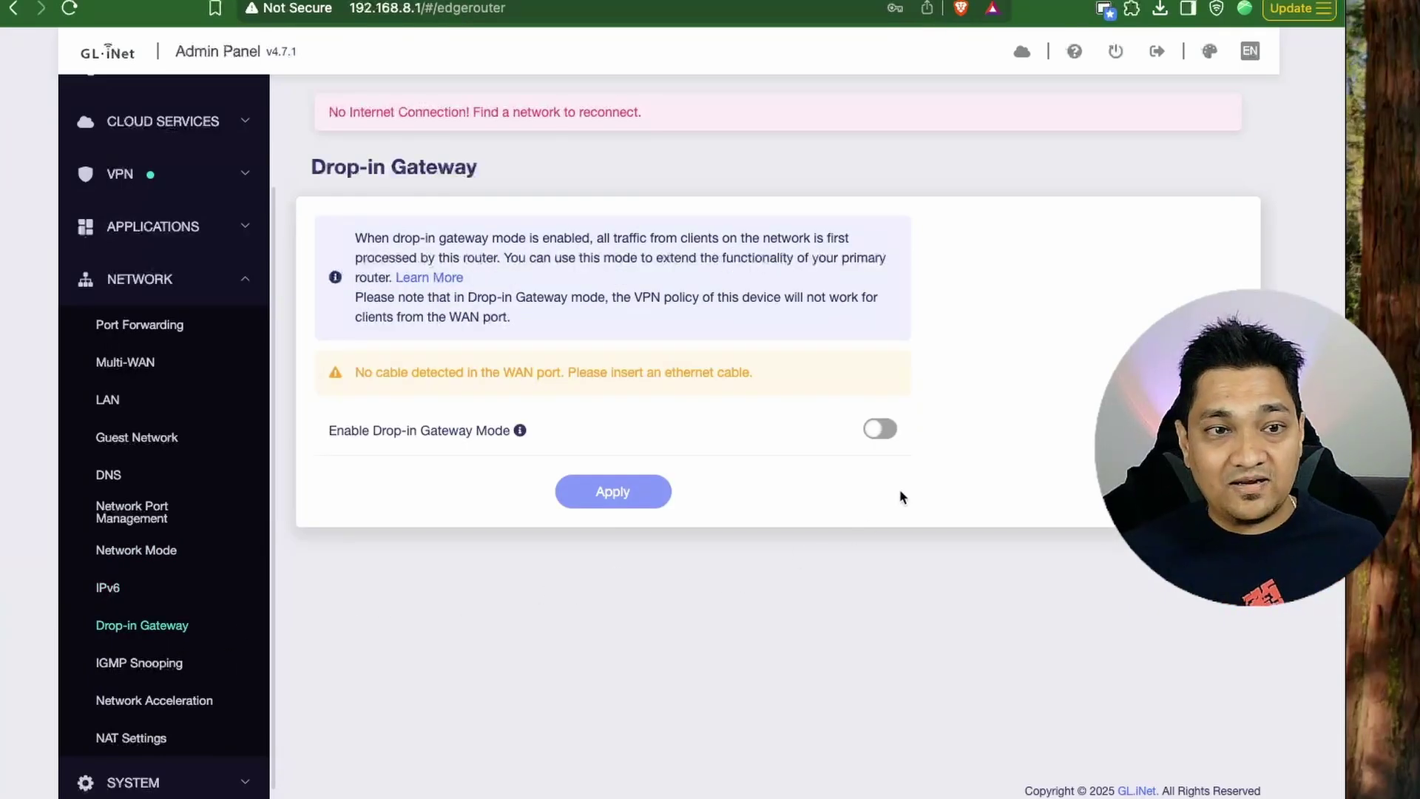
{"action": "left_click", "coordinate": [865, 429]}
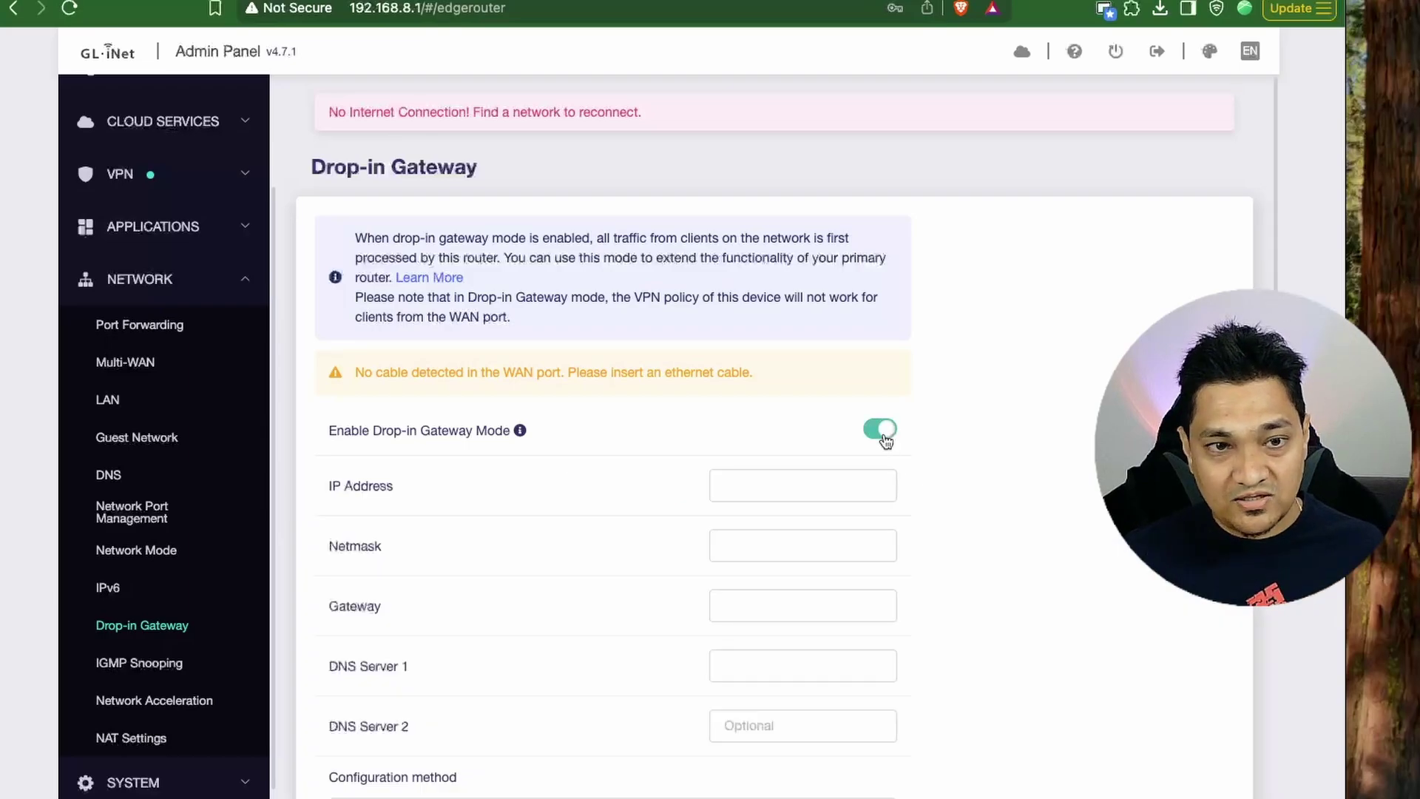
{"action": "left_click", "coordinate": [864, 429]}
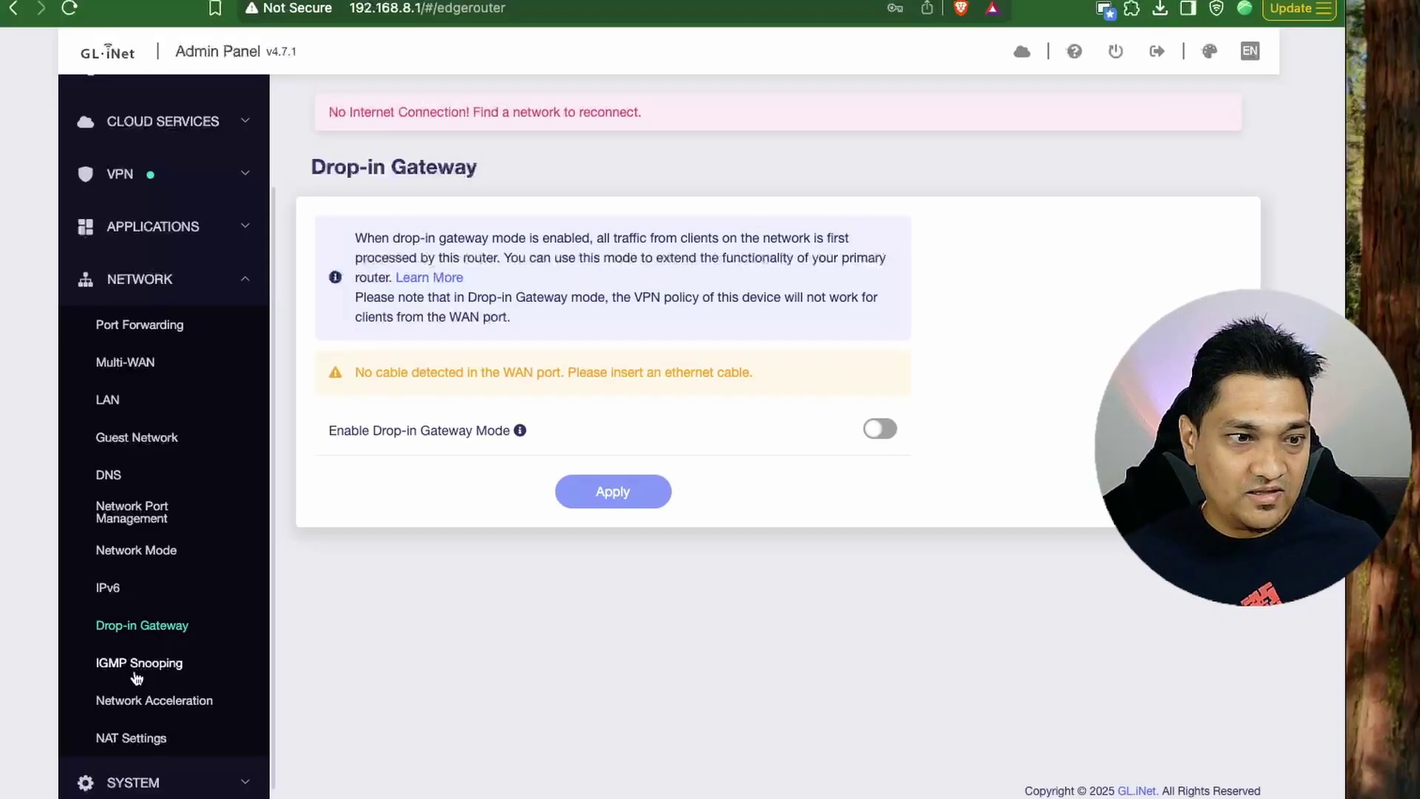
{"action": "left_click", "coordinate": [141, 664]}
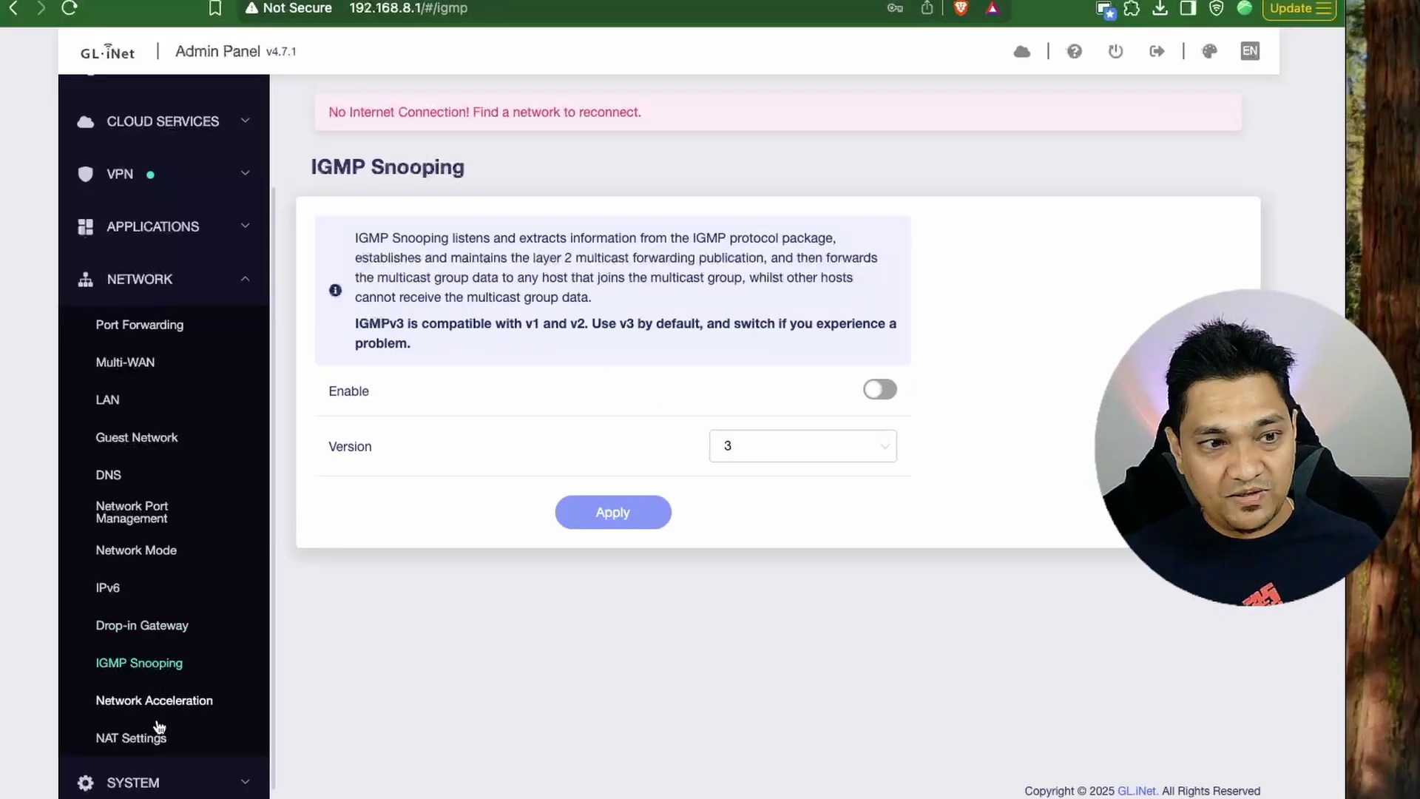
Read the Network Acceleration note on conflicting features like Parental Control and client speed limits.
{"action": "left_click", "coordinate": [145, 702]}
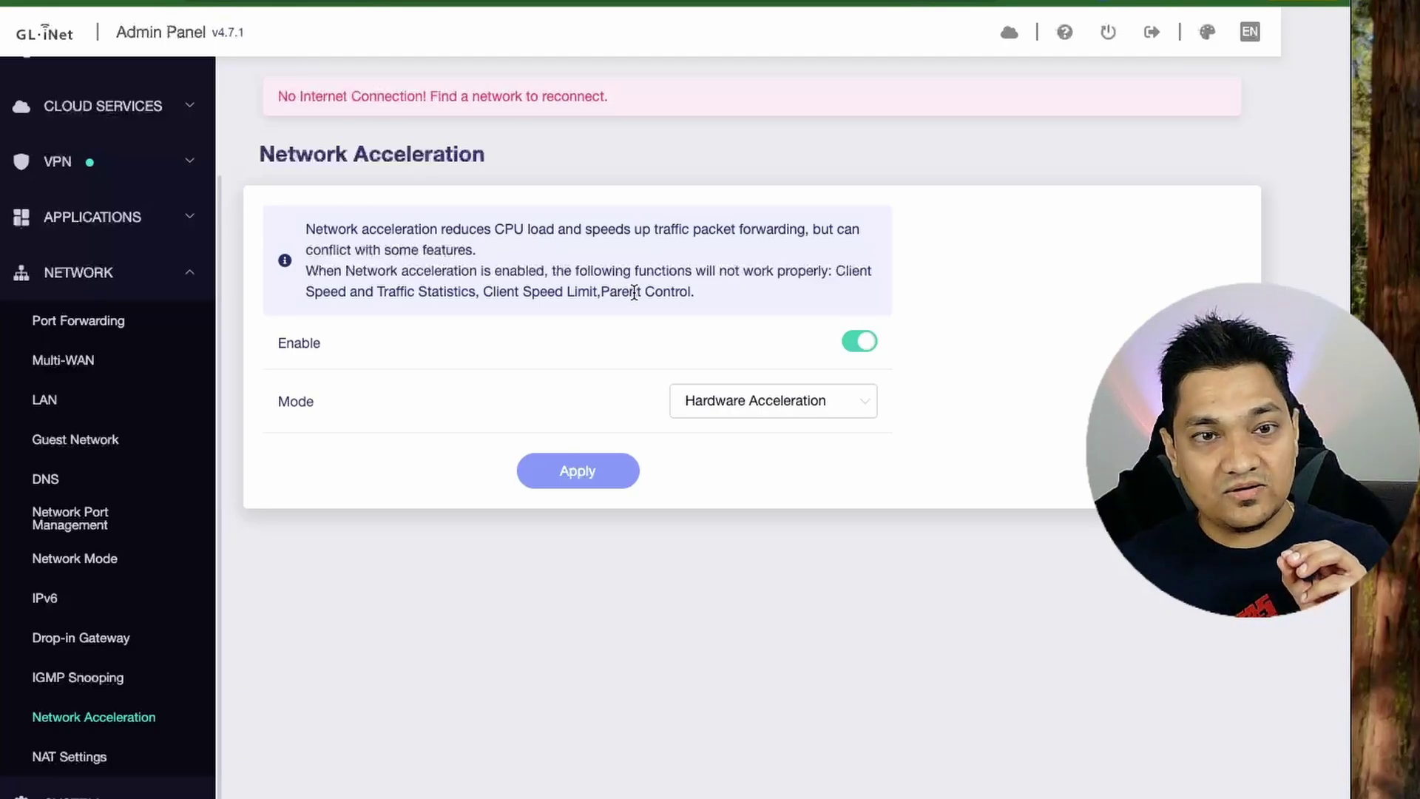
{"action": "left_click_drag", "start_coordinate": [605, 291], "coordinate": [688, 293]}
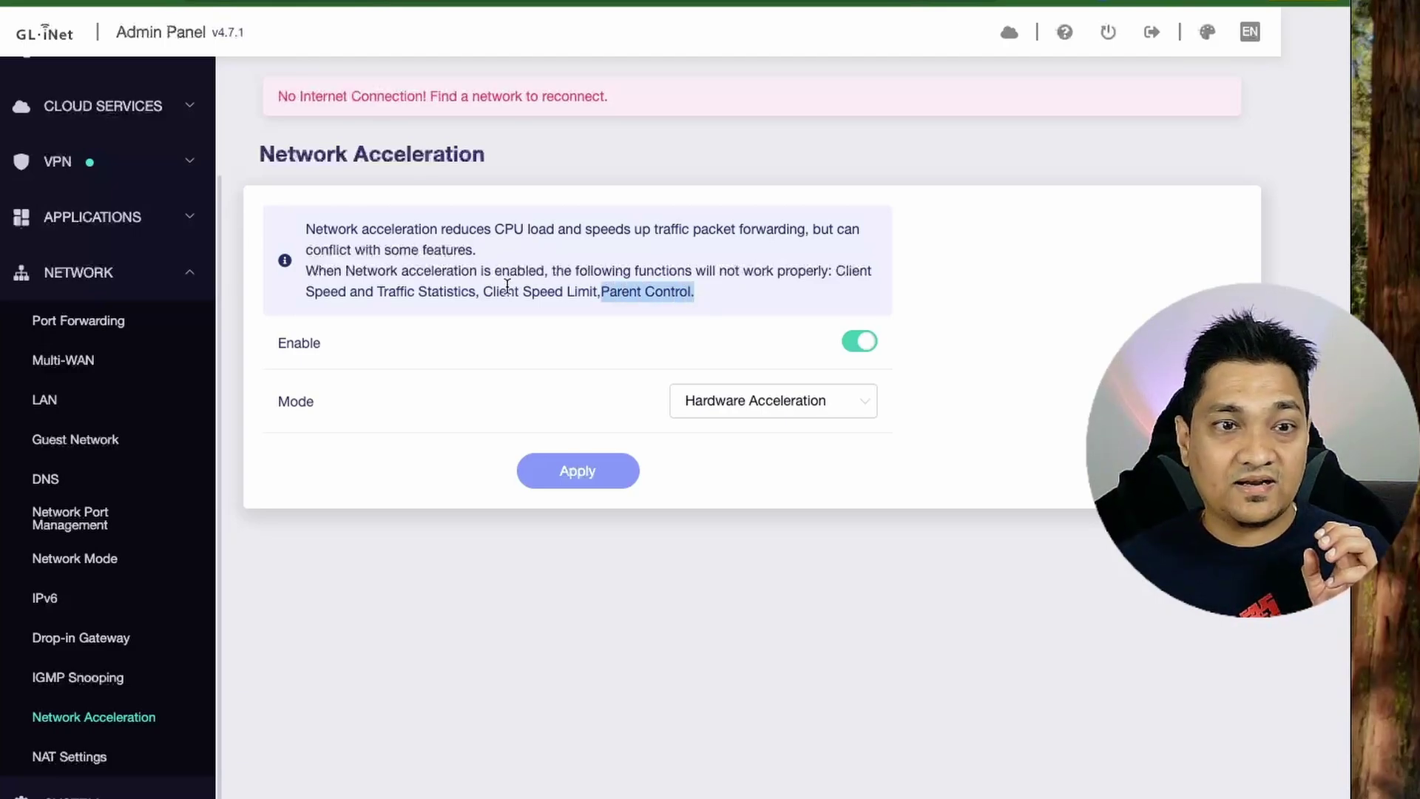
{"action": "left_click_drag", "start_coordinate": [496, 291], "coordinate": [584, 294]}
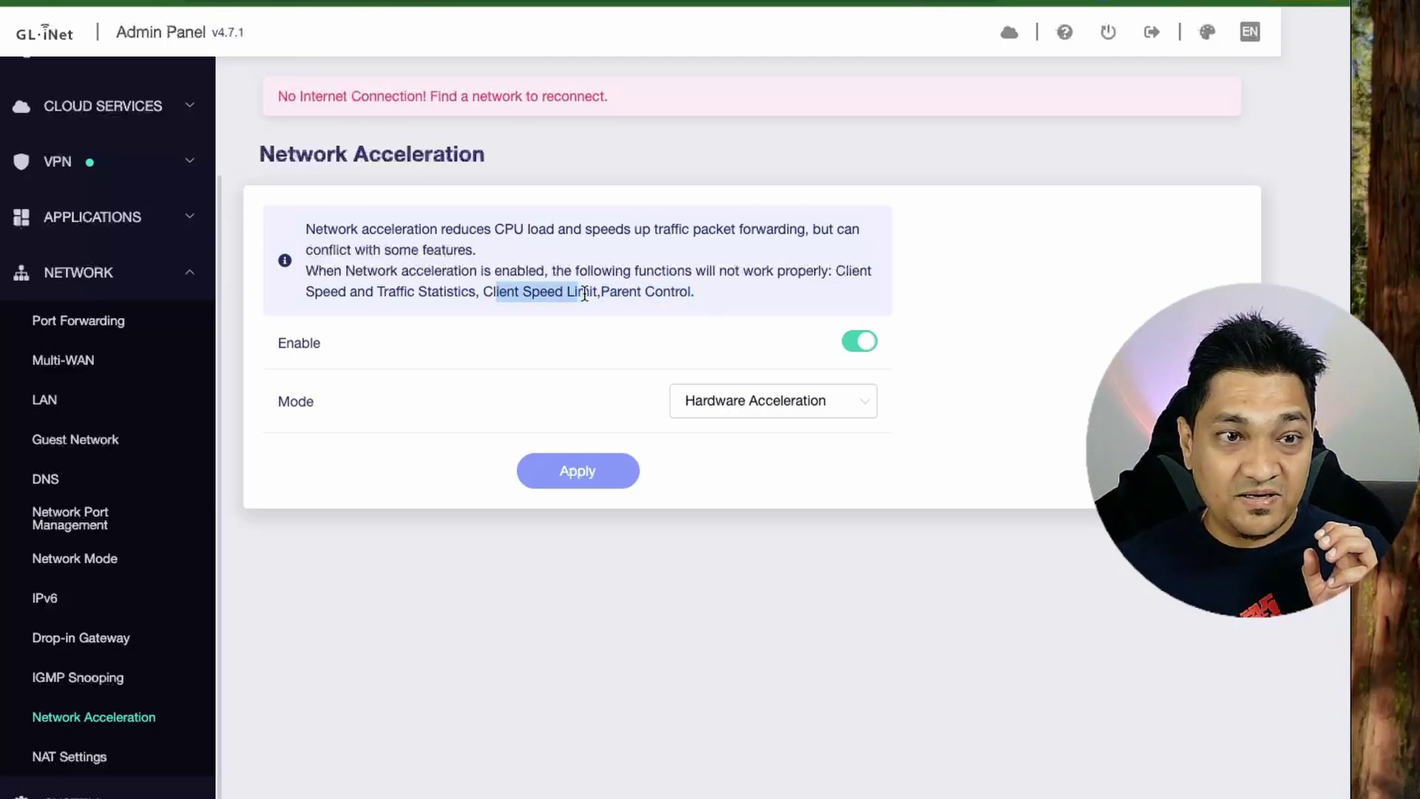
{"action": "left_click", "coordinate": [380, 294]}
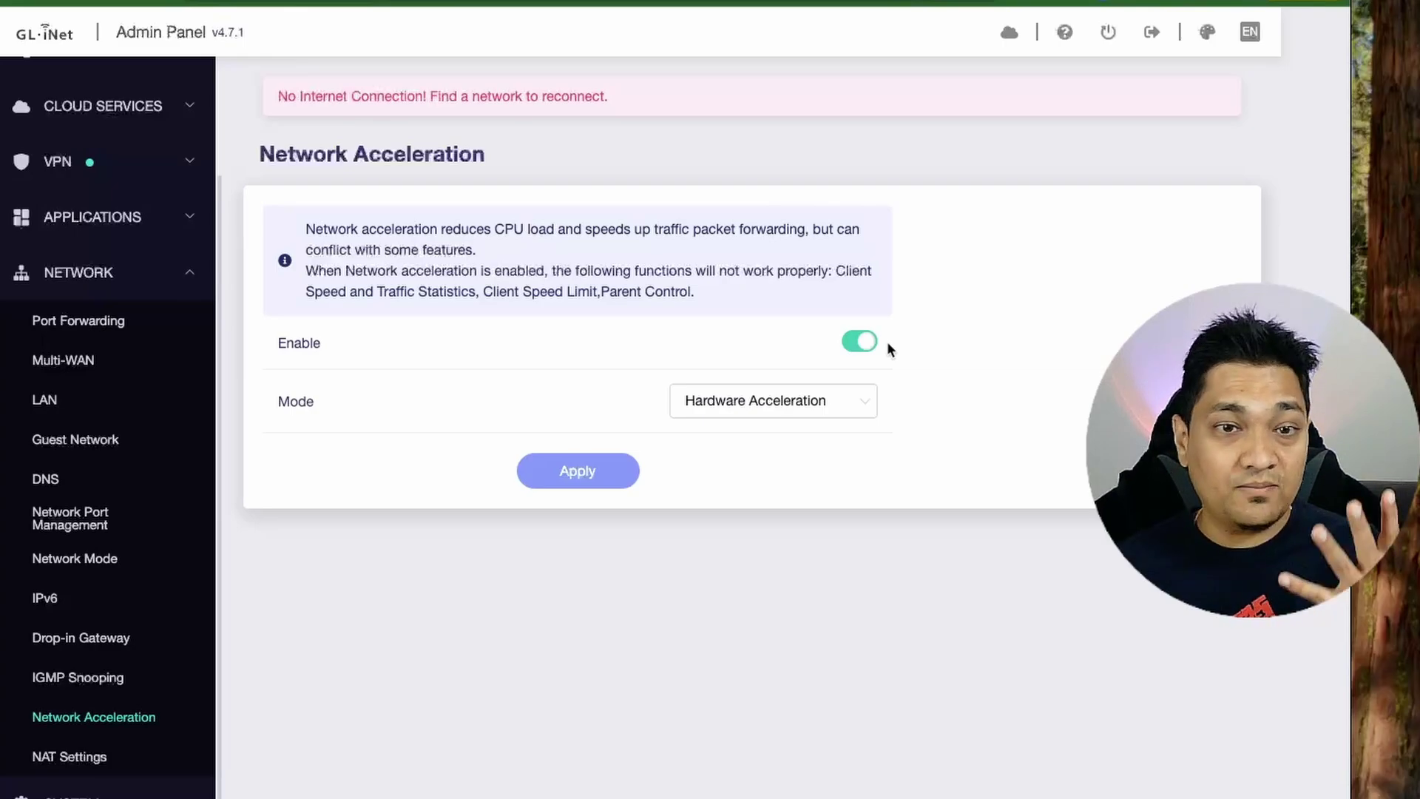
{"action": "left_click_drag", "start_coordinate": [357, 287], "coordinate": [688, 307]}
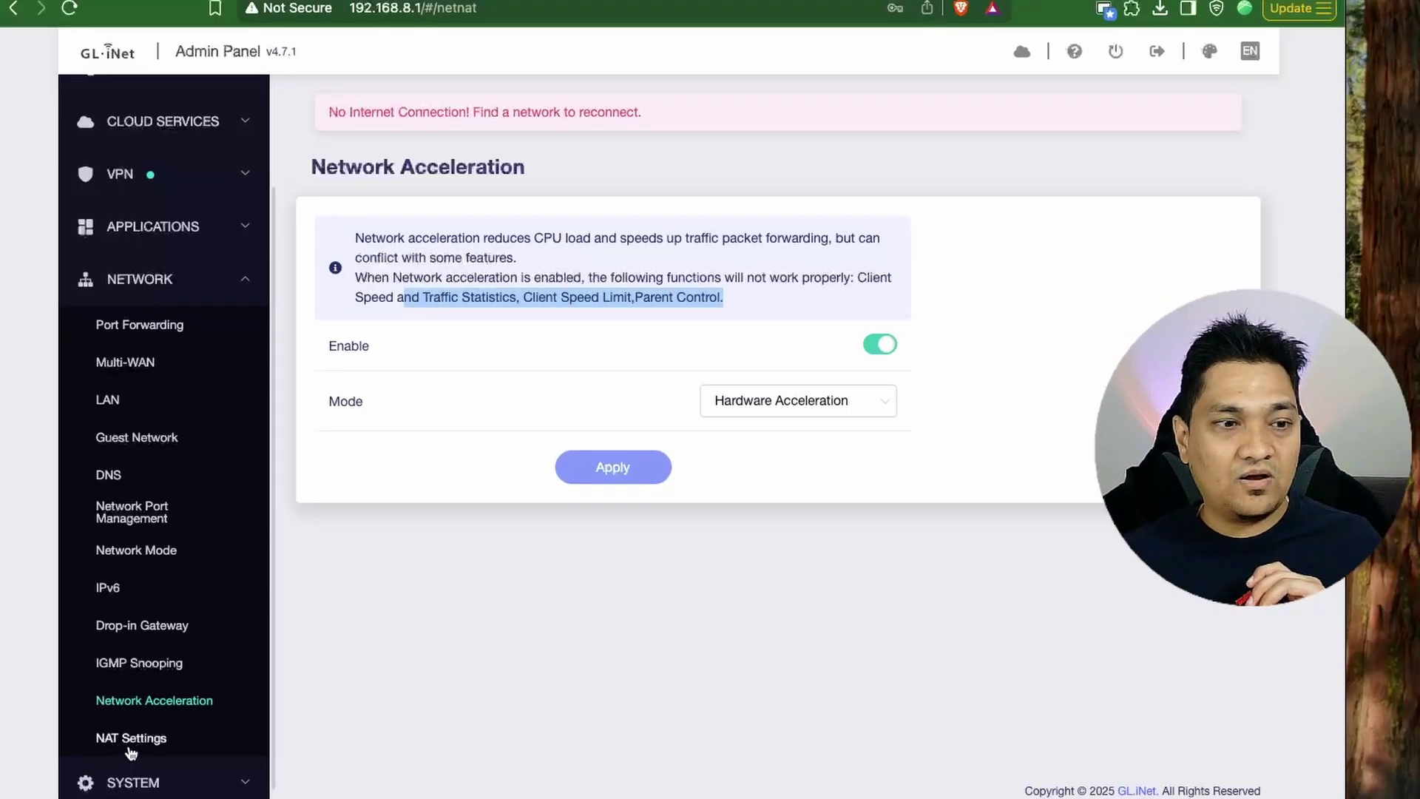
Check the Full Cone NAT and SIP ALG info on NAT Settings, then expand System.
{"action": "left_click", "coordinate": [67, 757]}
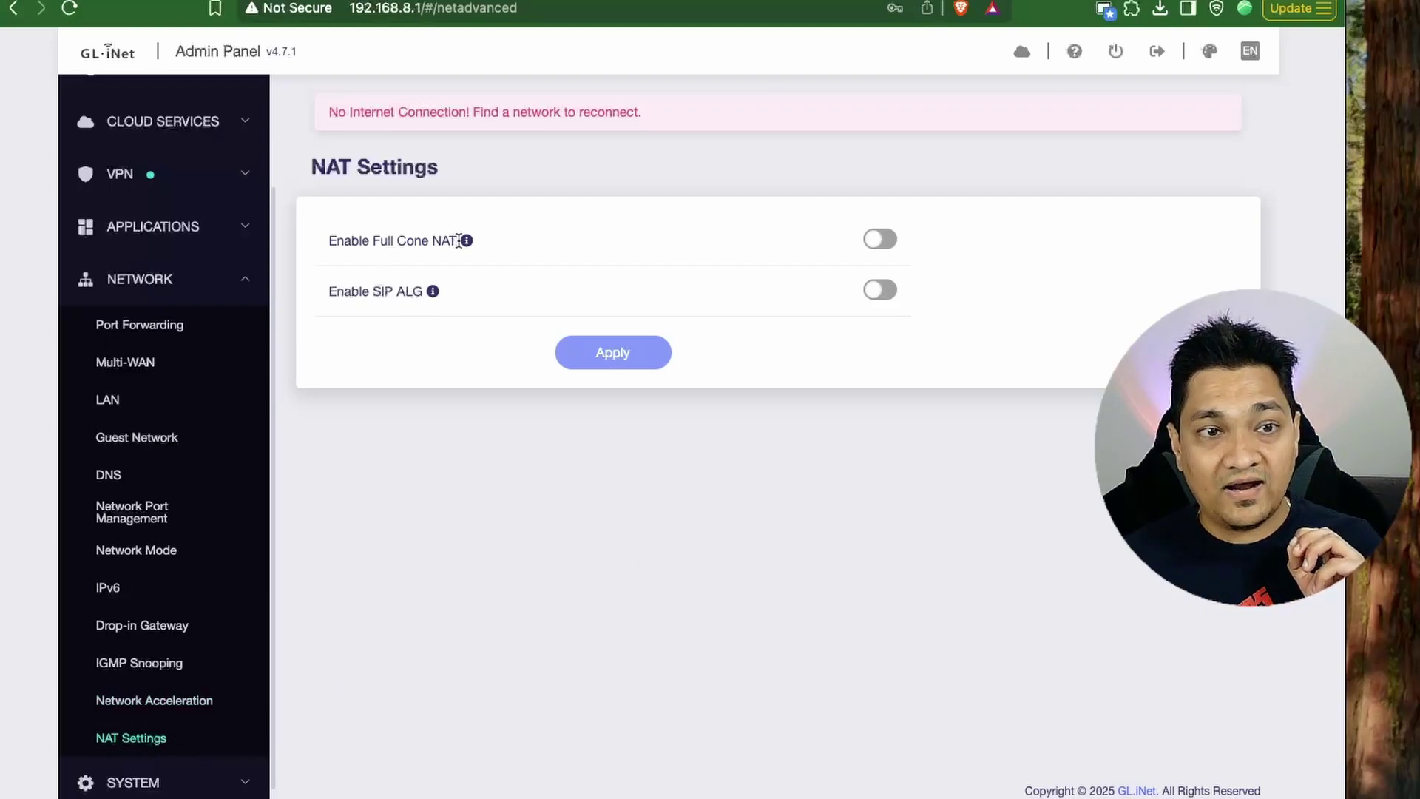
{"action": "mouse_move", "coordinate": [469, 243]}
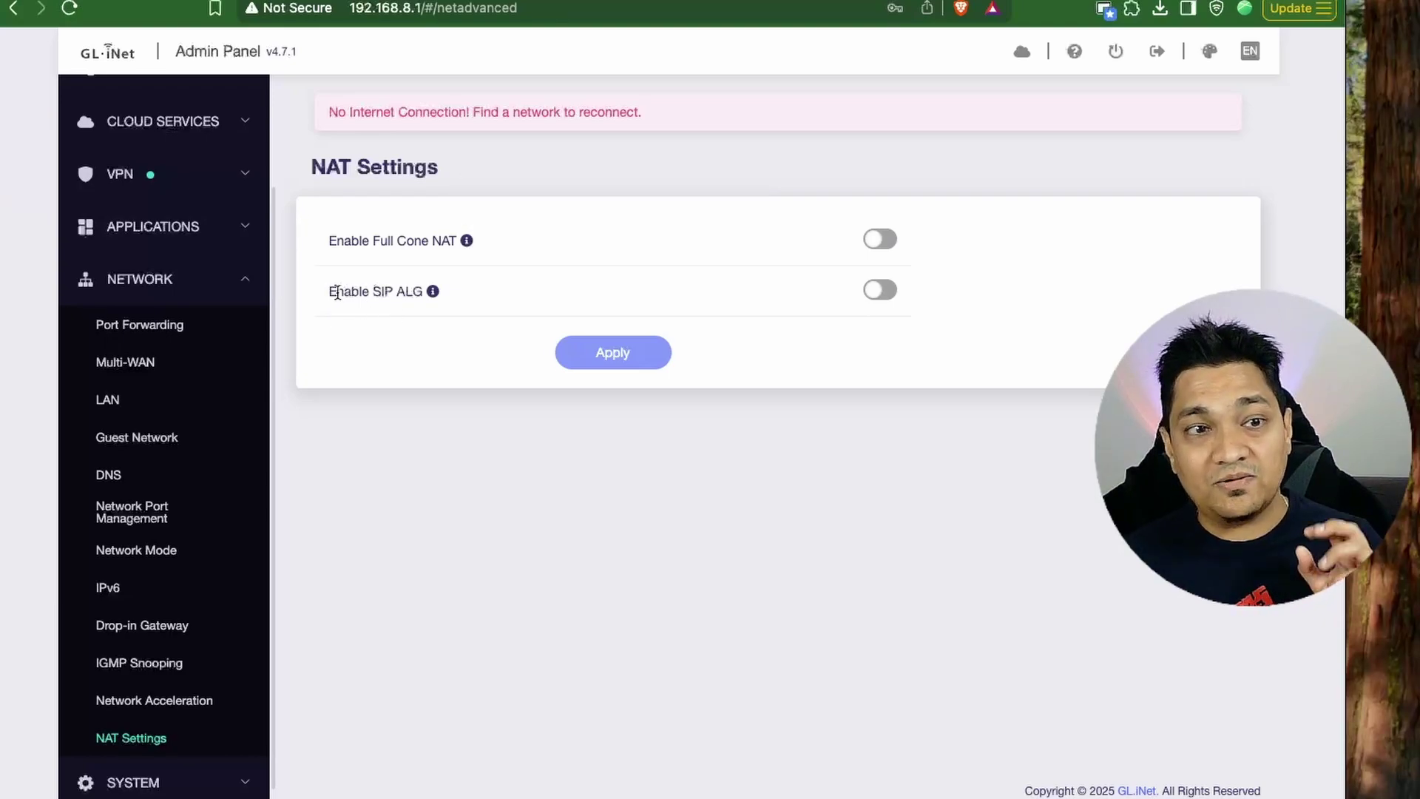
{"action": "mouse_move", "coordinate": [430, 294]}
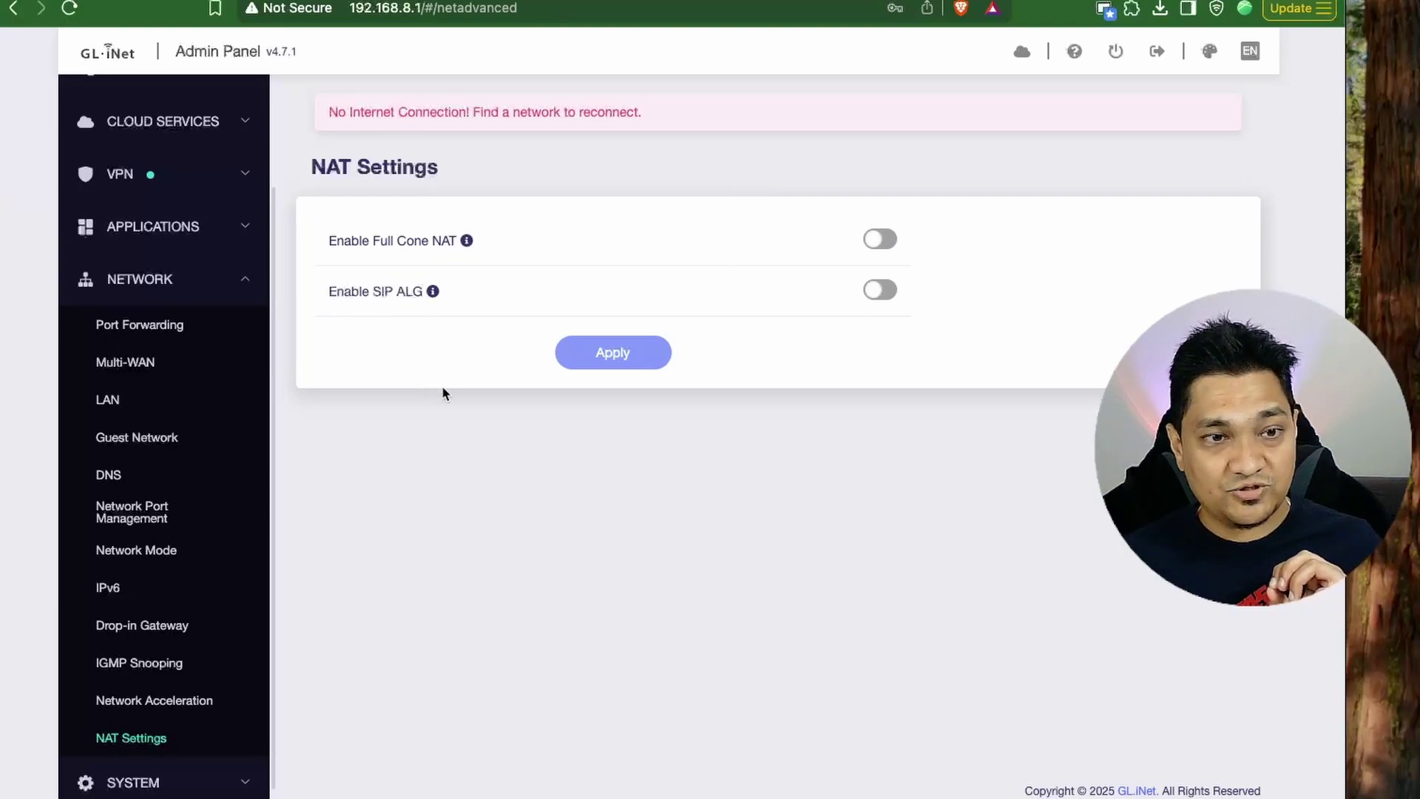
{"action": "scroll", "coordinate": [192, 719], "scroll_direction": "down", "scroll_amount": 1}
{"action": "left_click", "coordinate": [167, 752]}
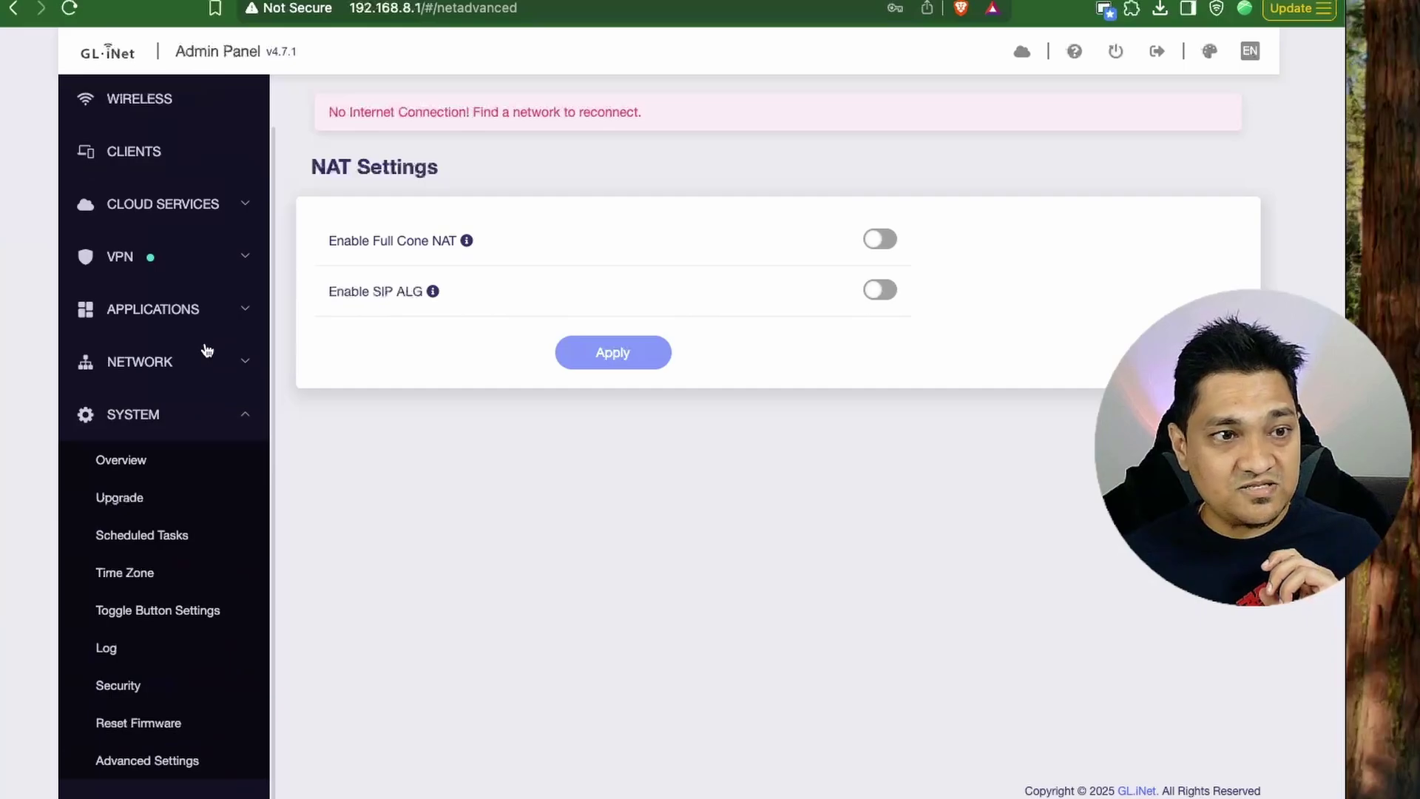
Lower the CPU fan start threshold on System Overview from 75 °C to 70 °C and apply.
{"action": "left_click", "coordinate": [146, 466]}
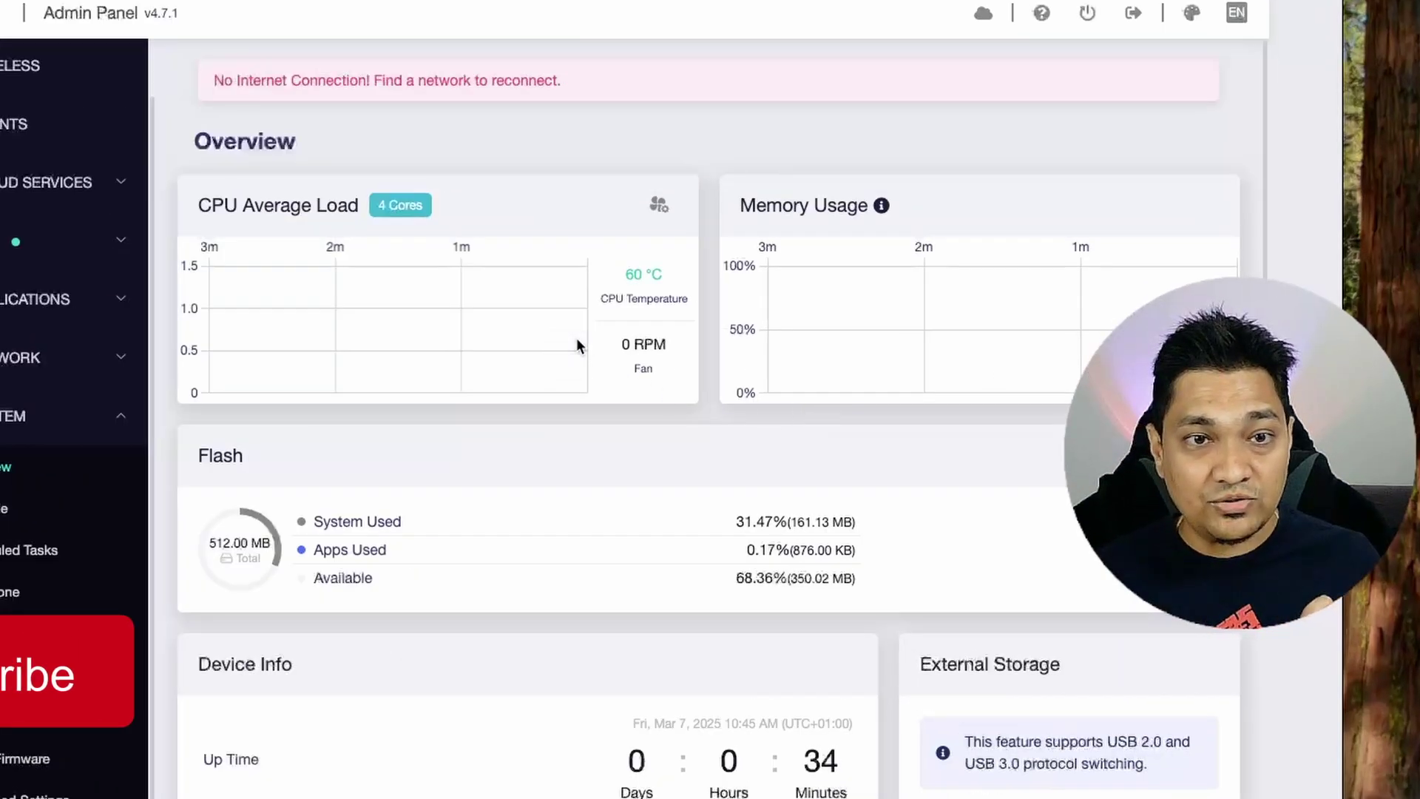
{"action": "mouse_move", "coordinate": [576, 340]}
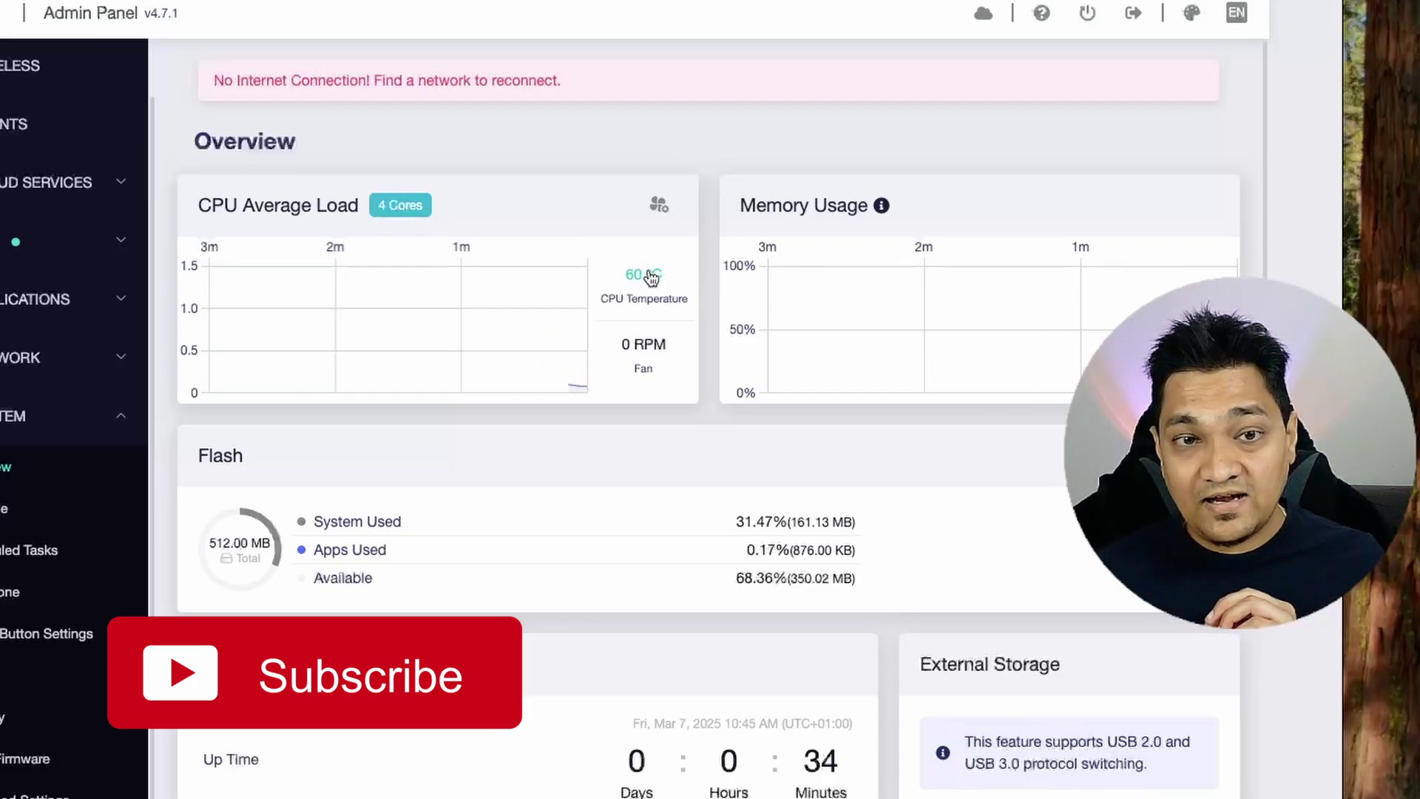
{"action": "left_click", "coordinate": [659, 209]}
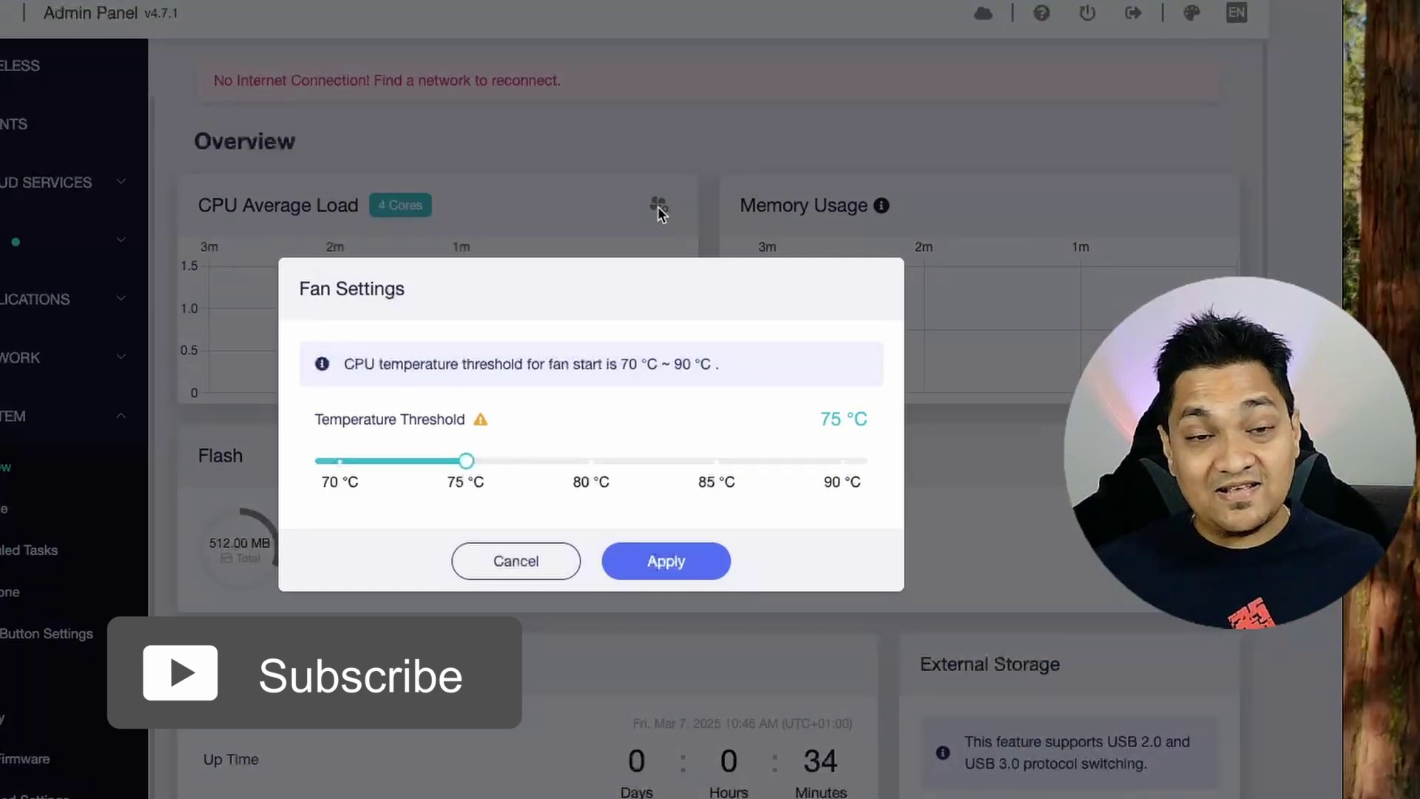
{"action": "left_click", "coordinate": [342, 461]}
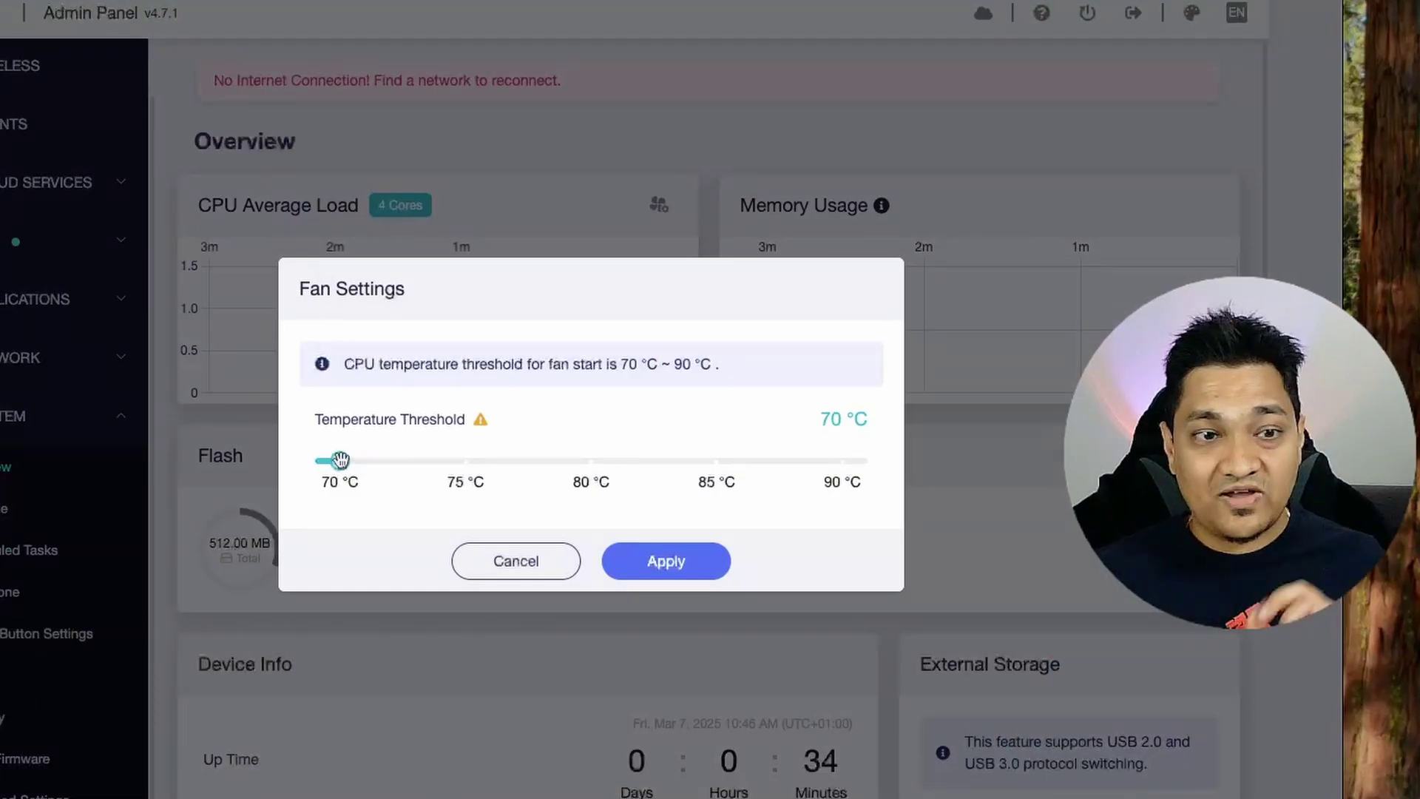
{"action": "left_click", "coordinate": [702, 562]}
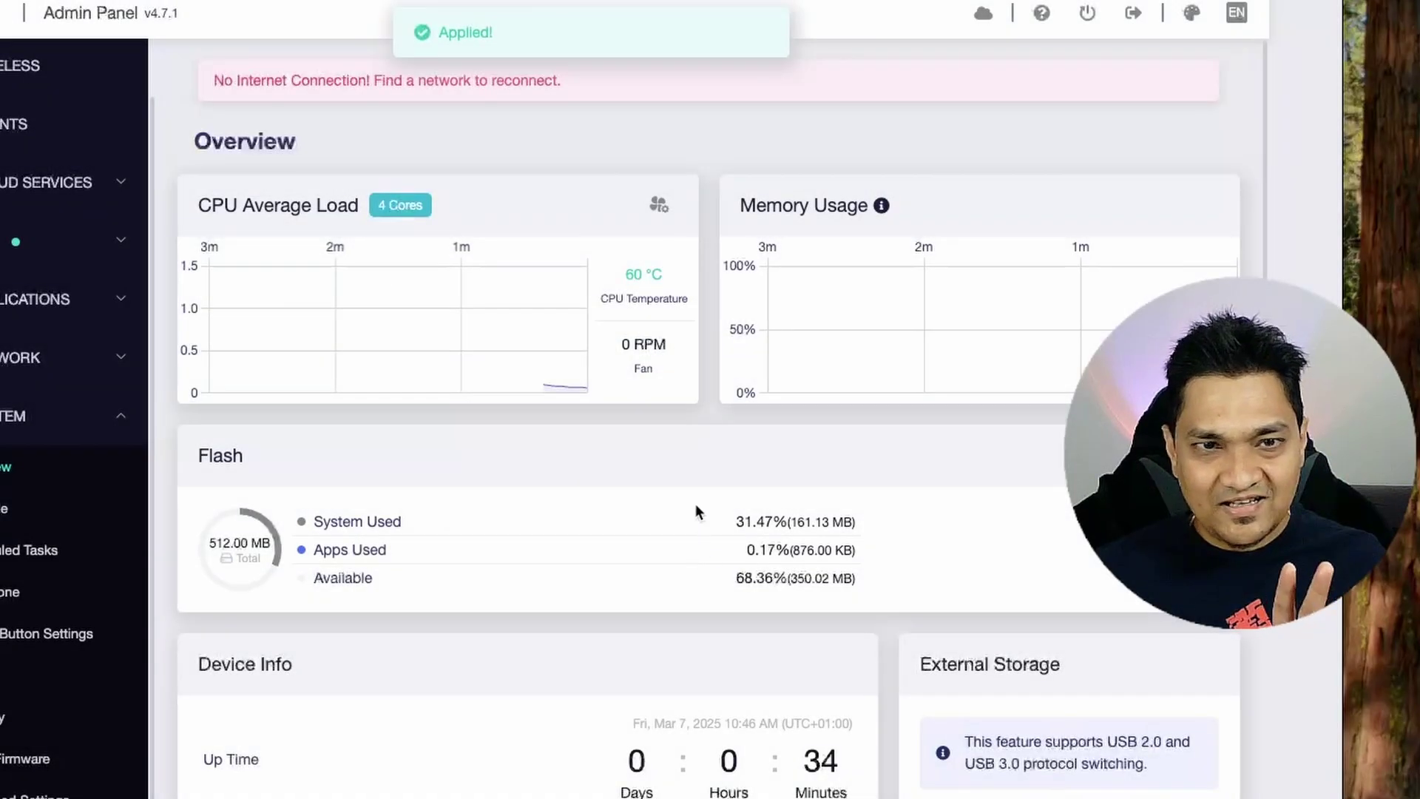
Confirm the 70 °C fan threshold, then review the GL-BE3600 Device Info.
{"action": "left_click", "coordinate": [659, 205]}
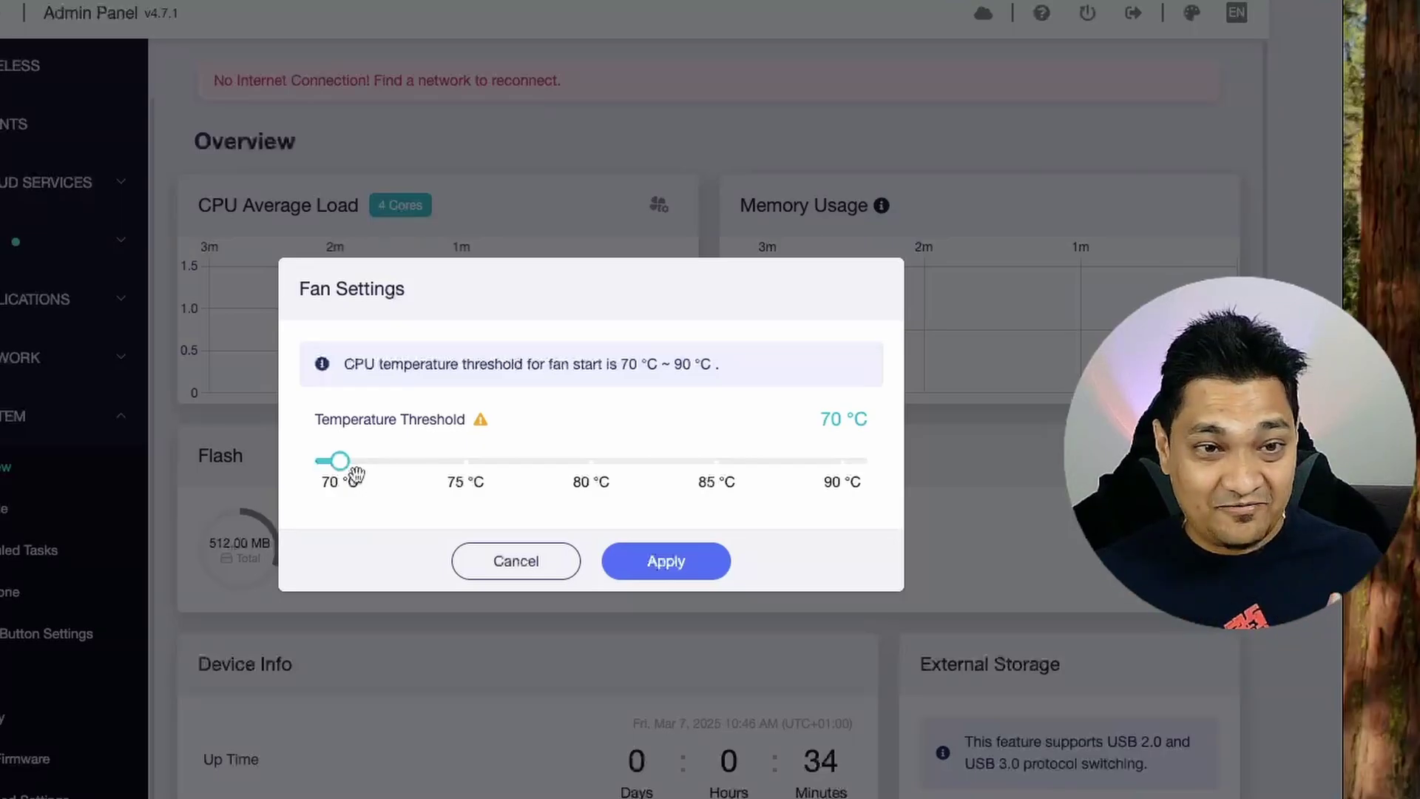
{"action": "left_click", "coordinate": [530, 562]}
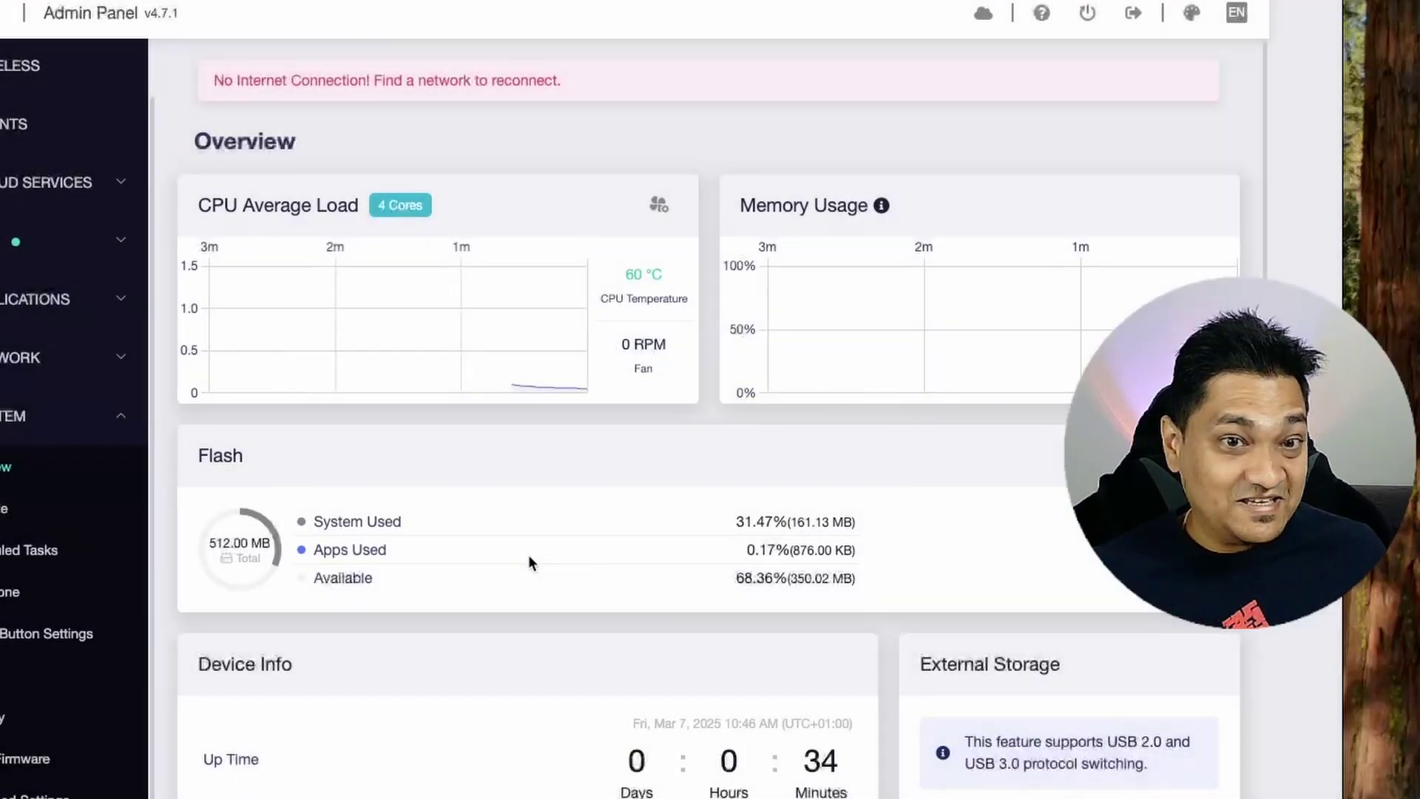
{"action": "scroll", "coordinate": [581, 549], "scroll_direction": "down", "scroll_amount": 1}
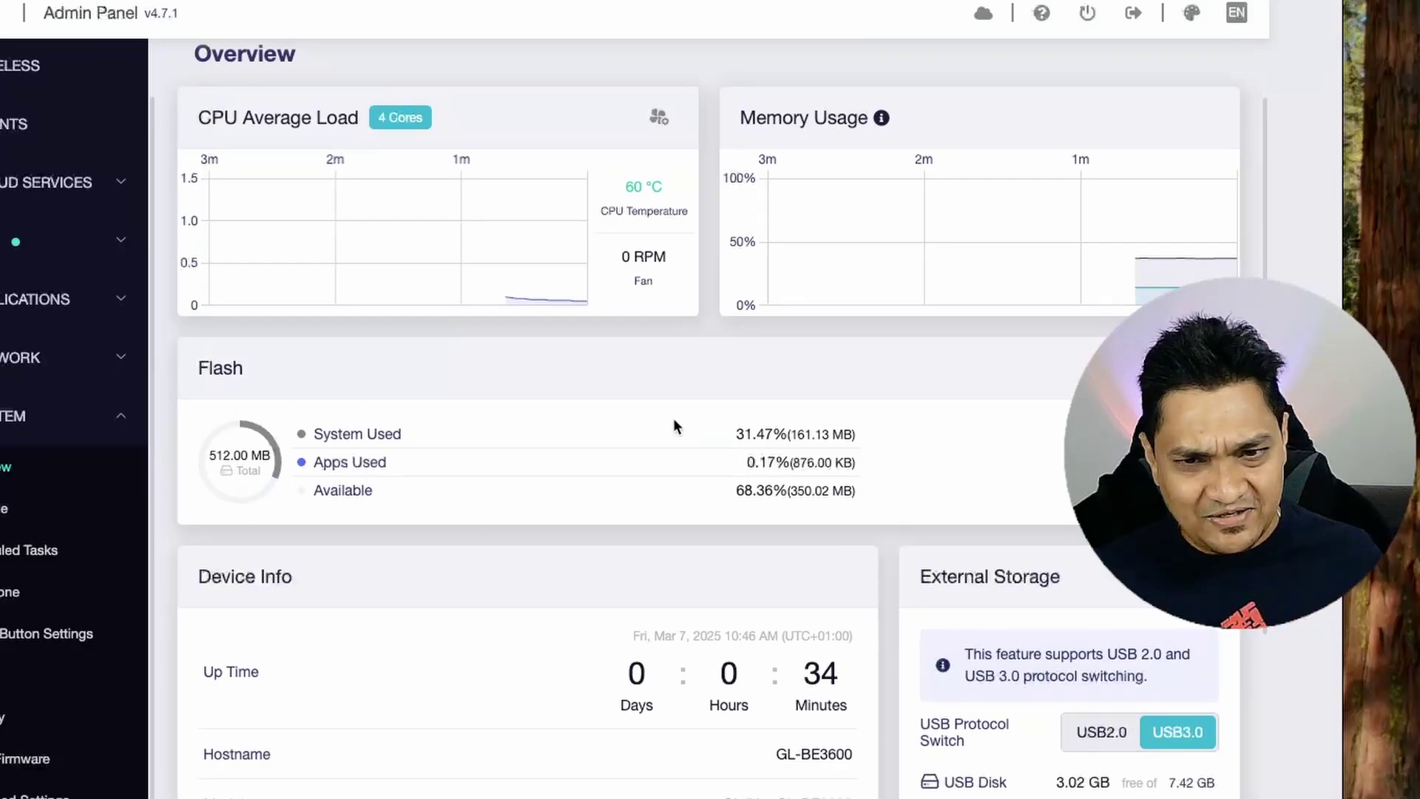
{"action": "scroll", "coordinate": [673, 419], "scroll_direction": "down", "scroll_amount": 2}
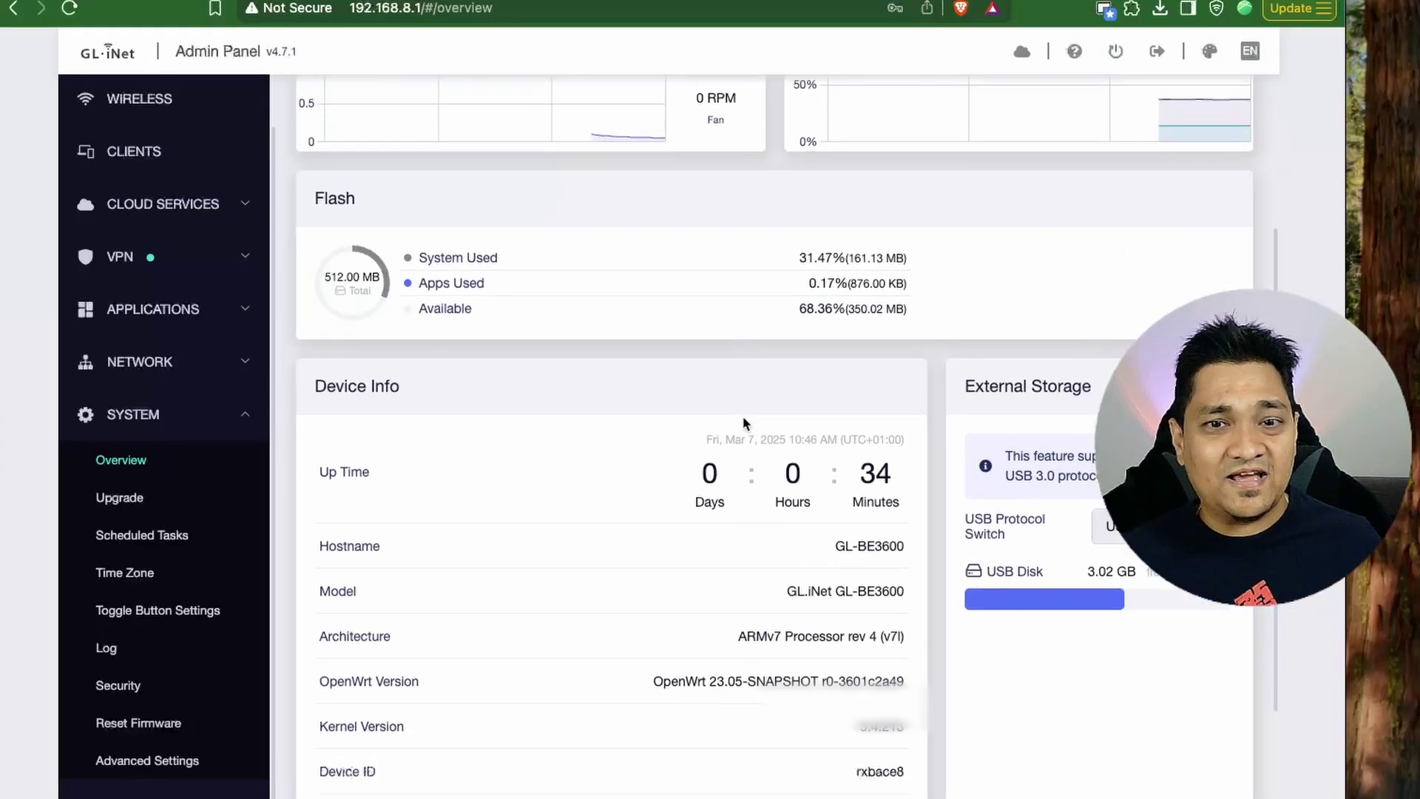
{"action": "scroll", "coordinate": [745, 421], "scroll_direction": "down", "scroll_amount": 2}
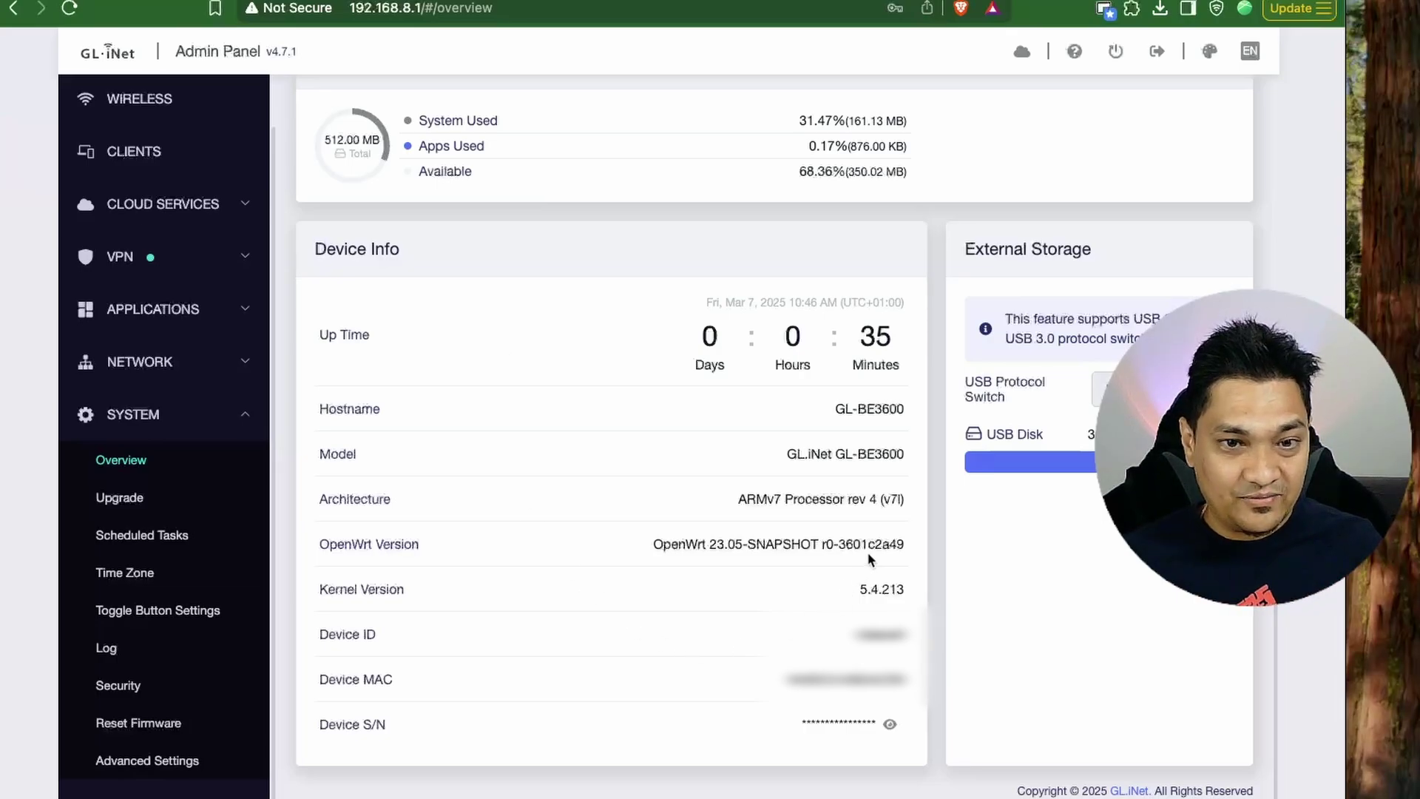
Keep the toggle button at No Function (On/Off), then view Advanced Settings' LuCI note.
{"action": "left_click", "coordinate": [205, 618]}
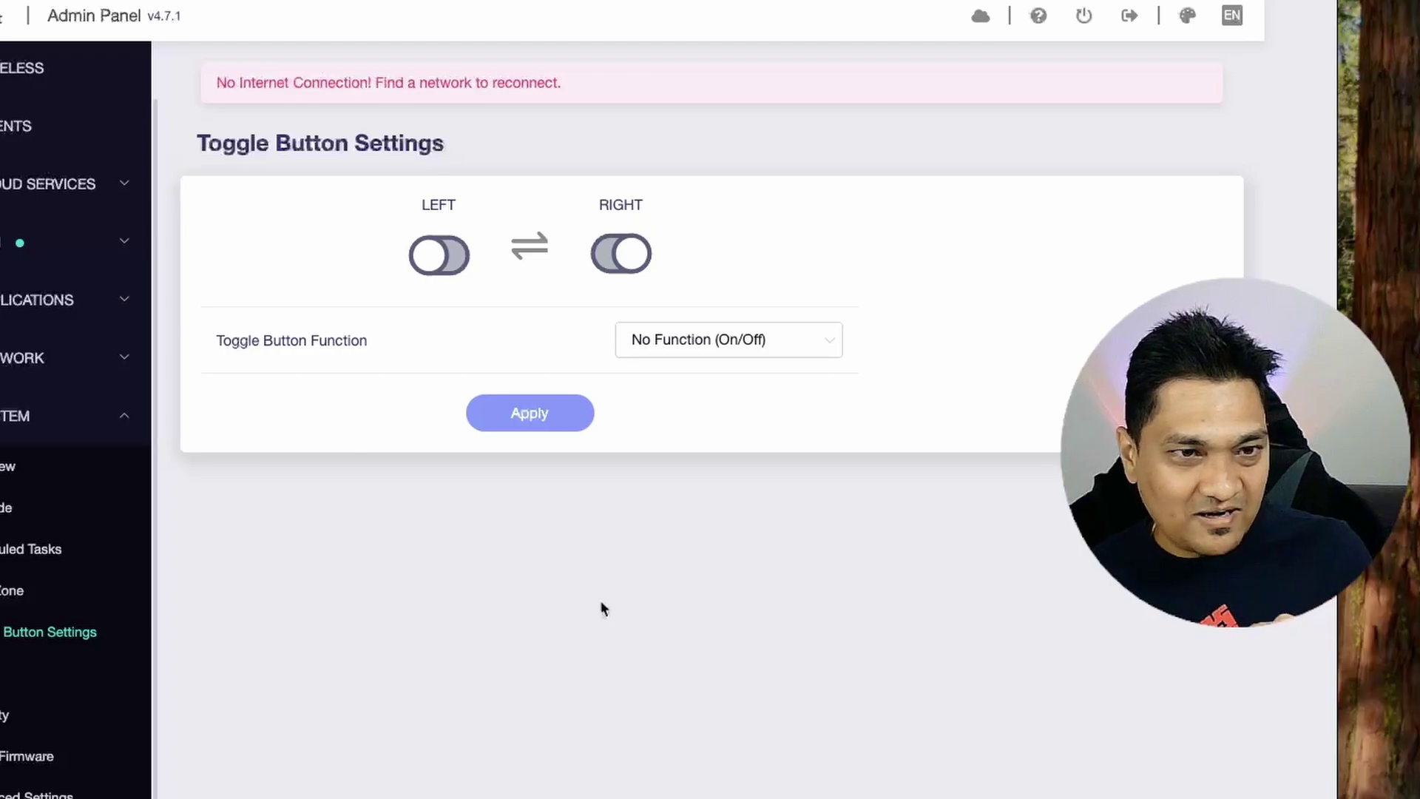
{"action": "left_click", "coordinate": [707, 344]}
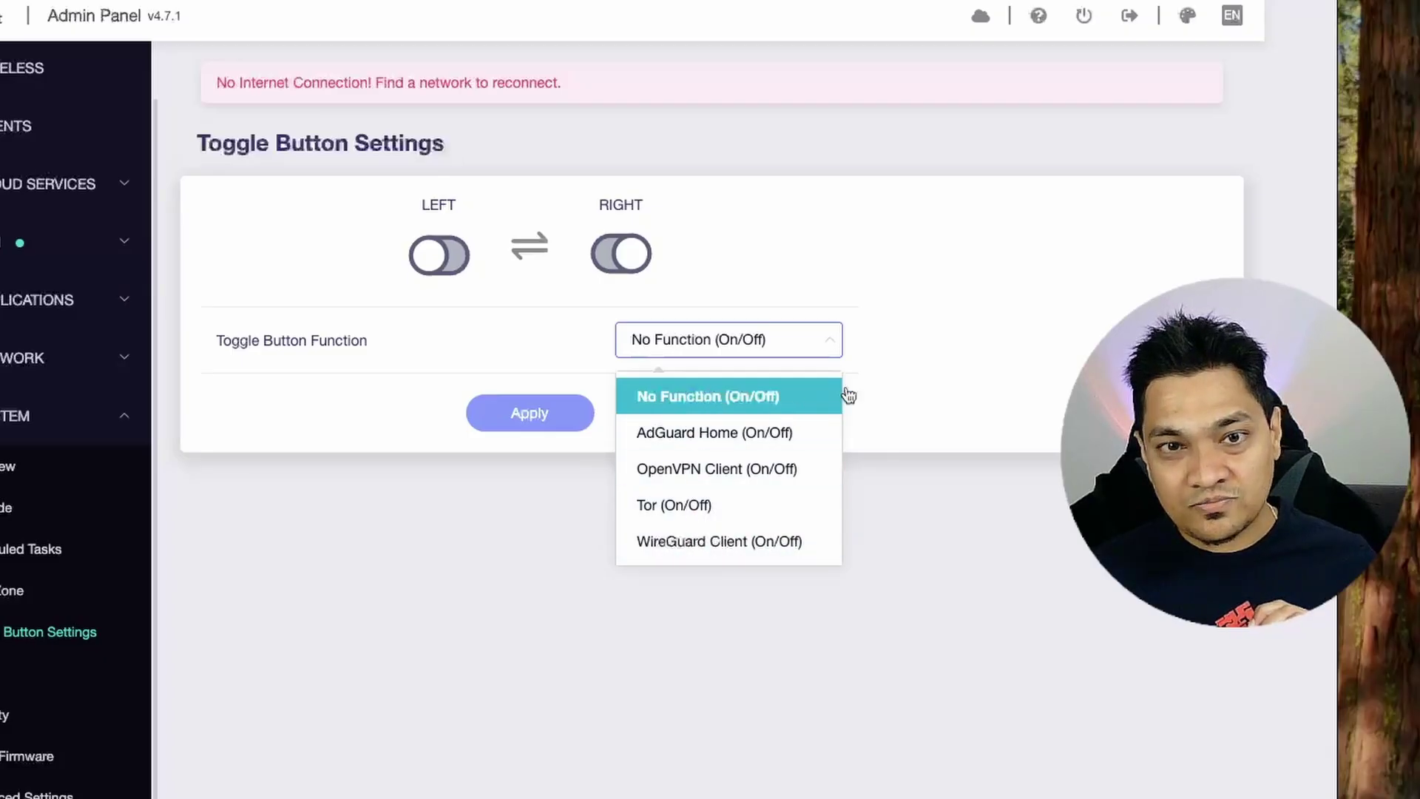
{"action": "left_click", "coordinate": [896, 366]}
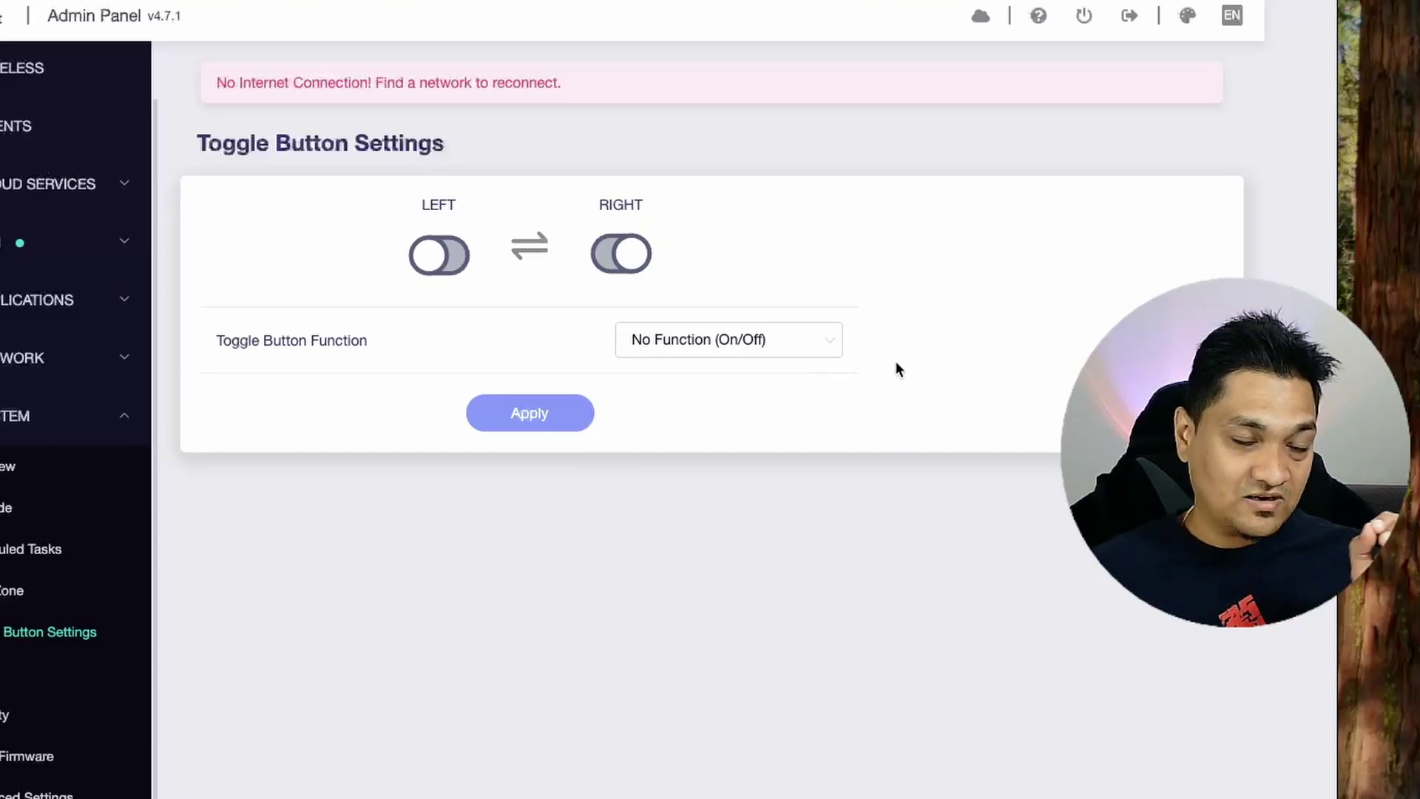
{"action": "left_click", "coordinate": [30, 793]}
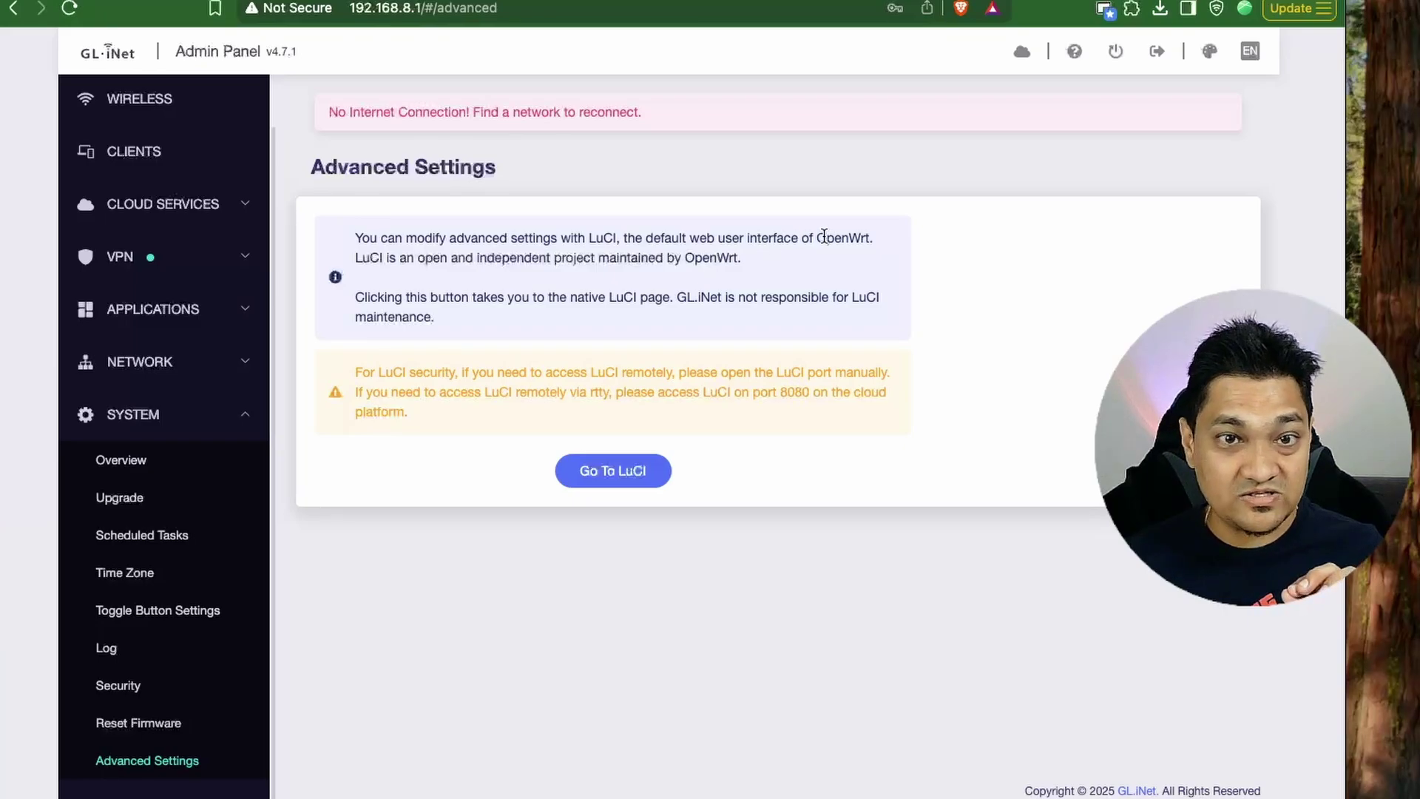
{"action": "left_click_drag", "start_coordinate": [817, 237], "coordinate": [900, 238]}
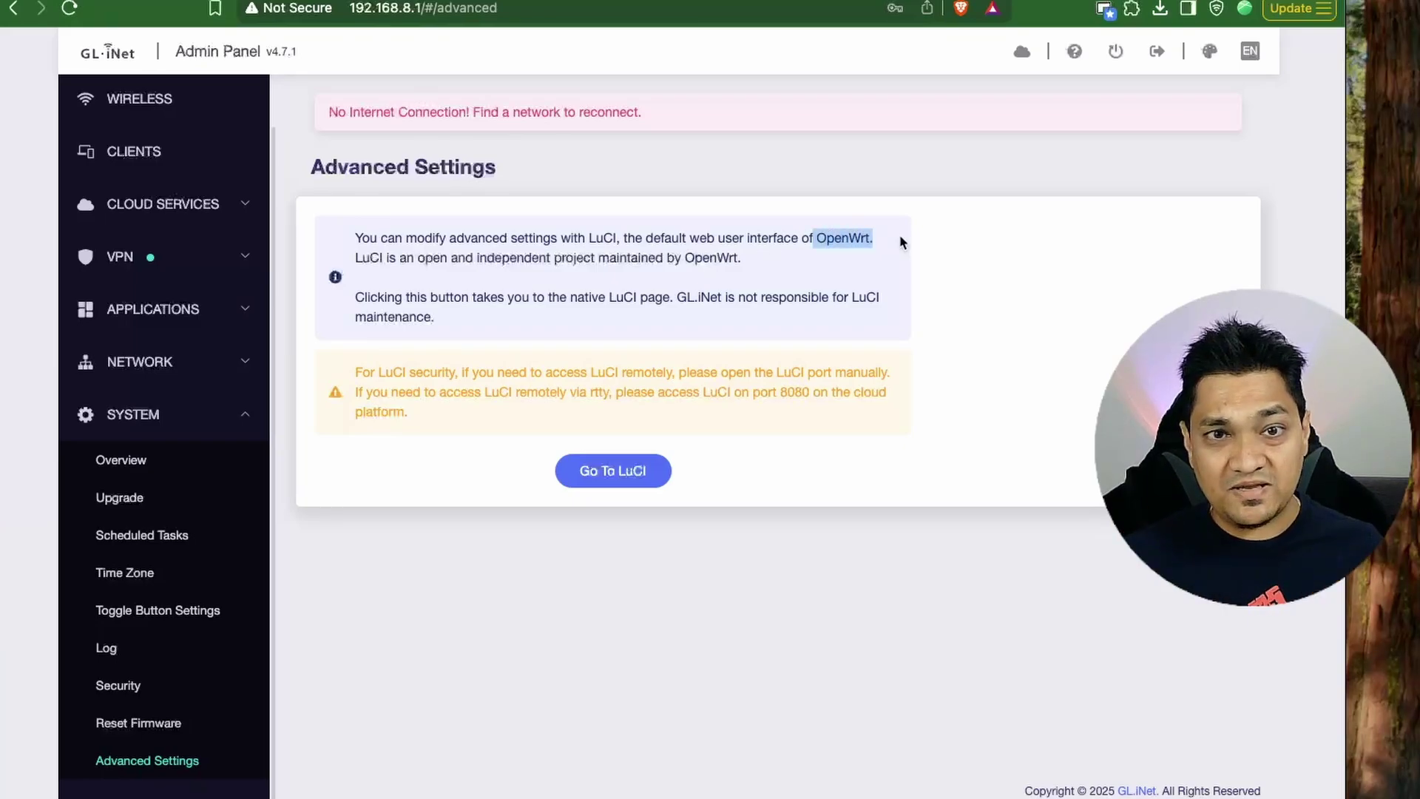
Log in to LuCI to view the Status page, then return to the GL.iNet tab.
{"action": "left_click", "coordinate": [614, 477]}
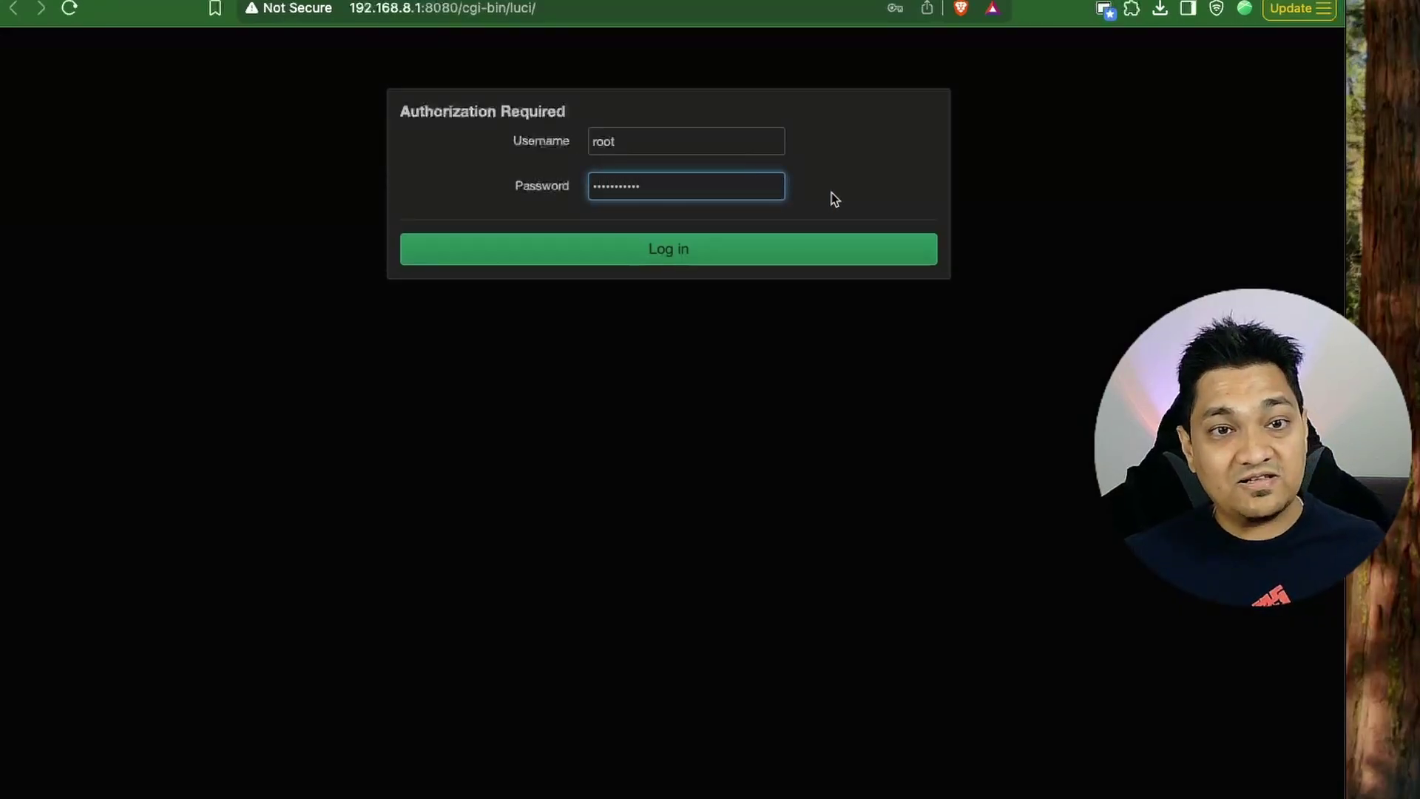
{"action": "left_click", "coordinate": [818, 248]}
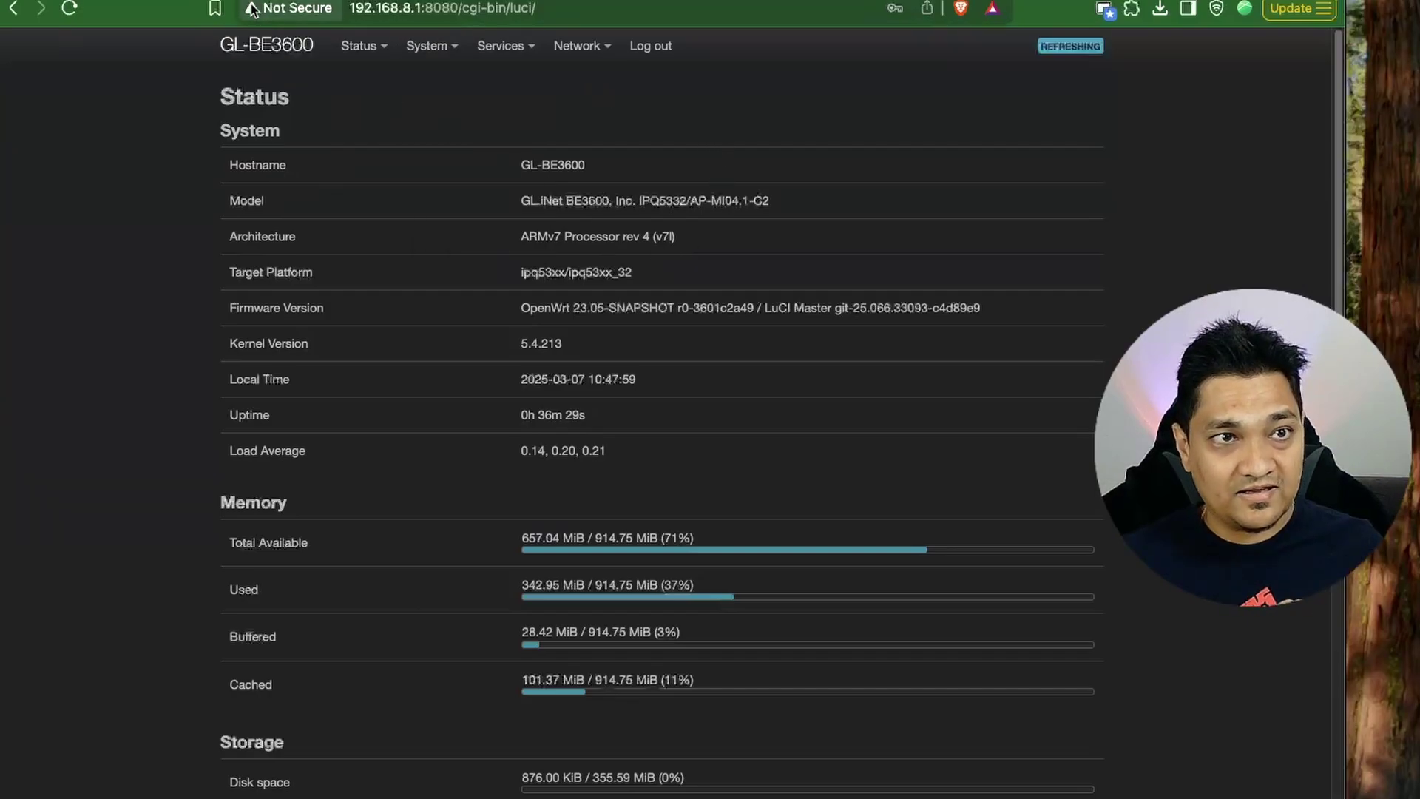
{"action": "left_click", "coordinate": [289, 0]}
{"action": "scroll", "coordinate": [156, 254], "scroll_direction": "up", "scroll_amount": 1}
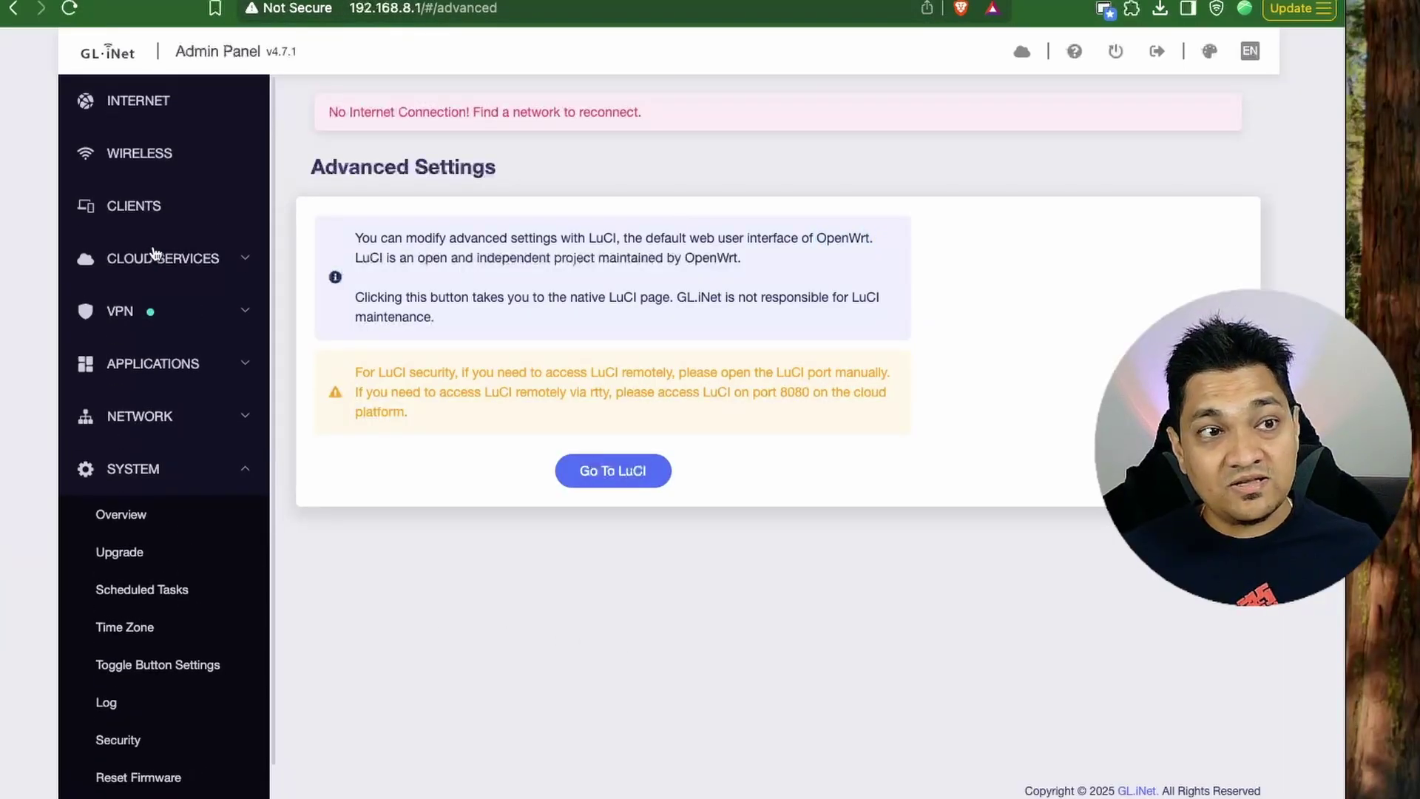
Check the VPN Dashboard showing WireGuard test (1) enabled, then go back to Internet overview.
{"action": "left_click", "coordinate": [127, 104]}
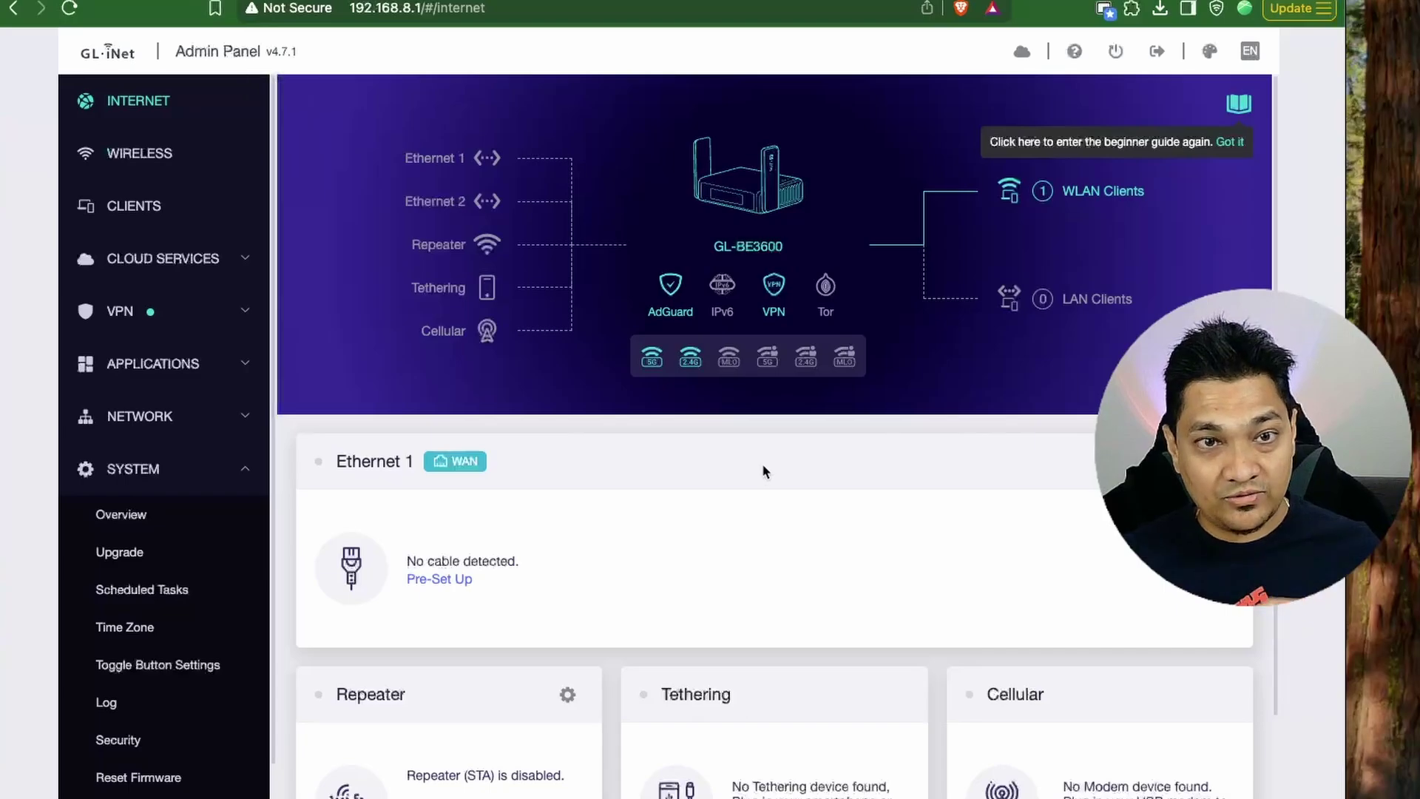
{"action": "mouse_move", "coordinate": [690, 358]}
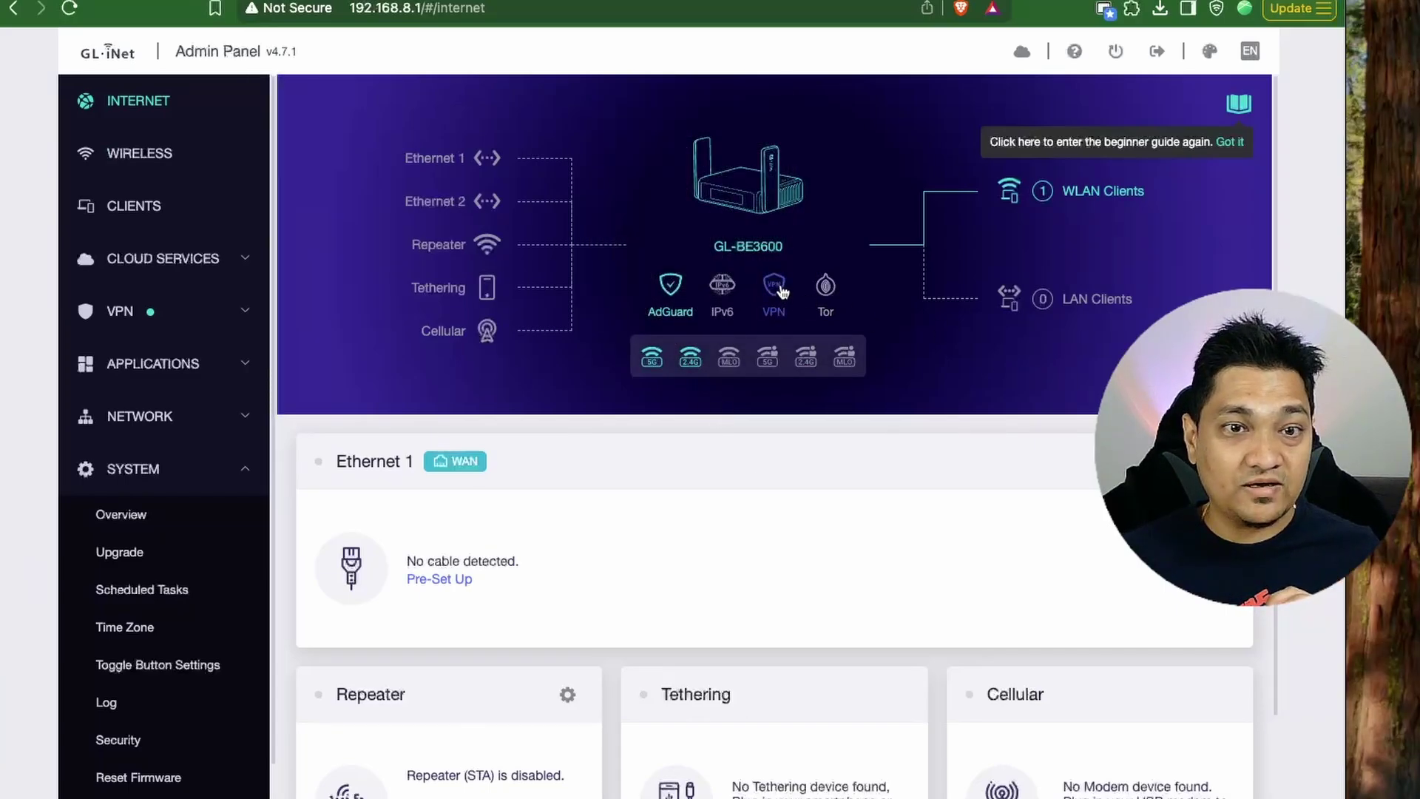
{"action": "left_click", "coordinate": [782, 292]}
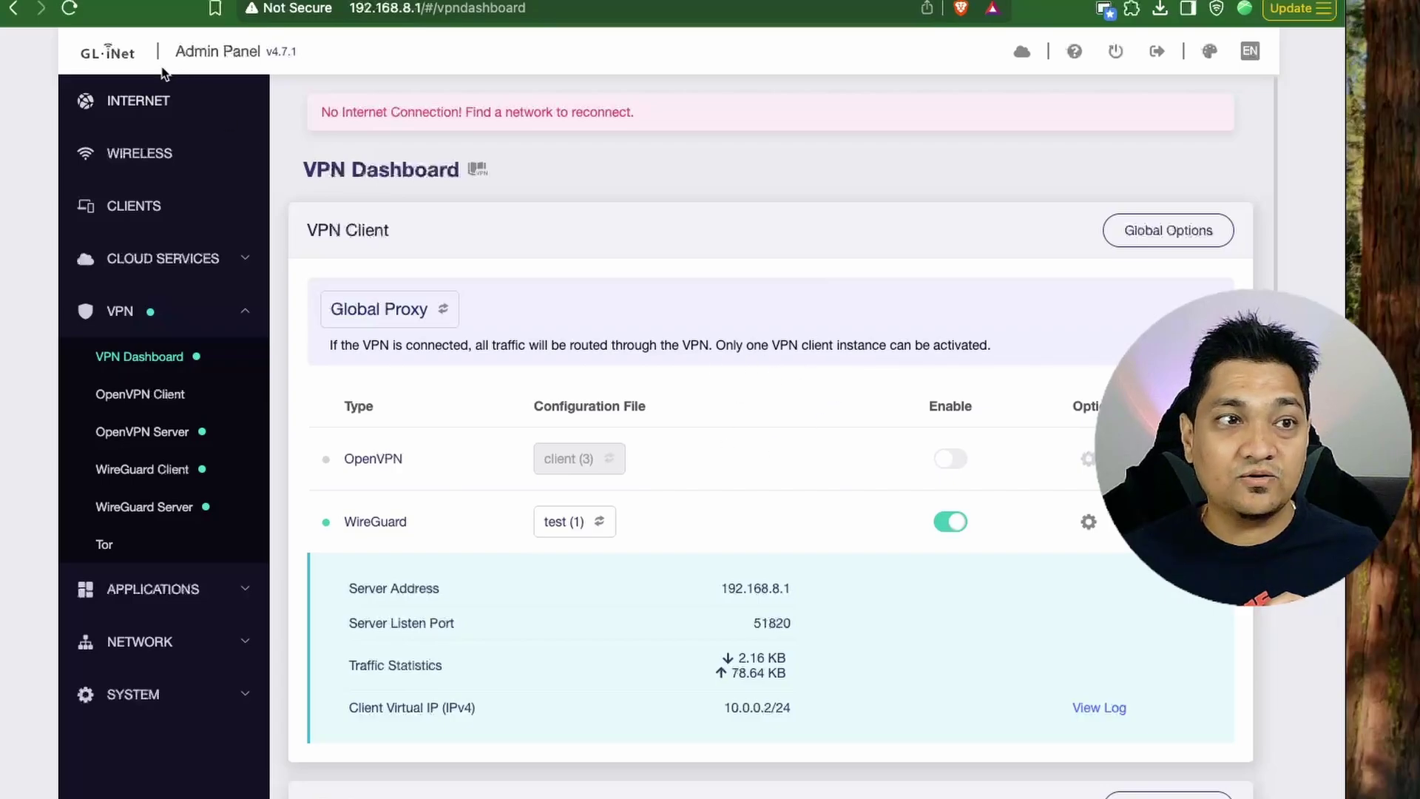
{"action": "left_click", "coordinate": [142, 104]}
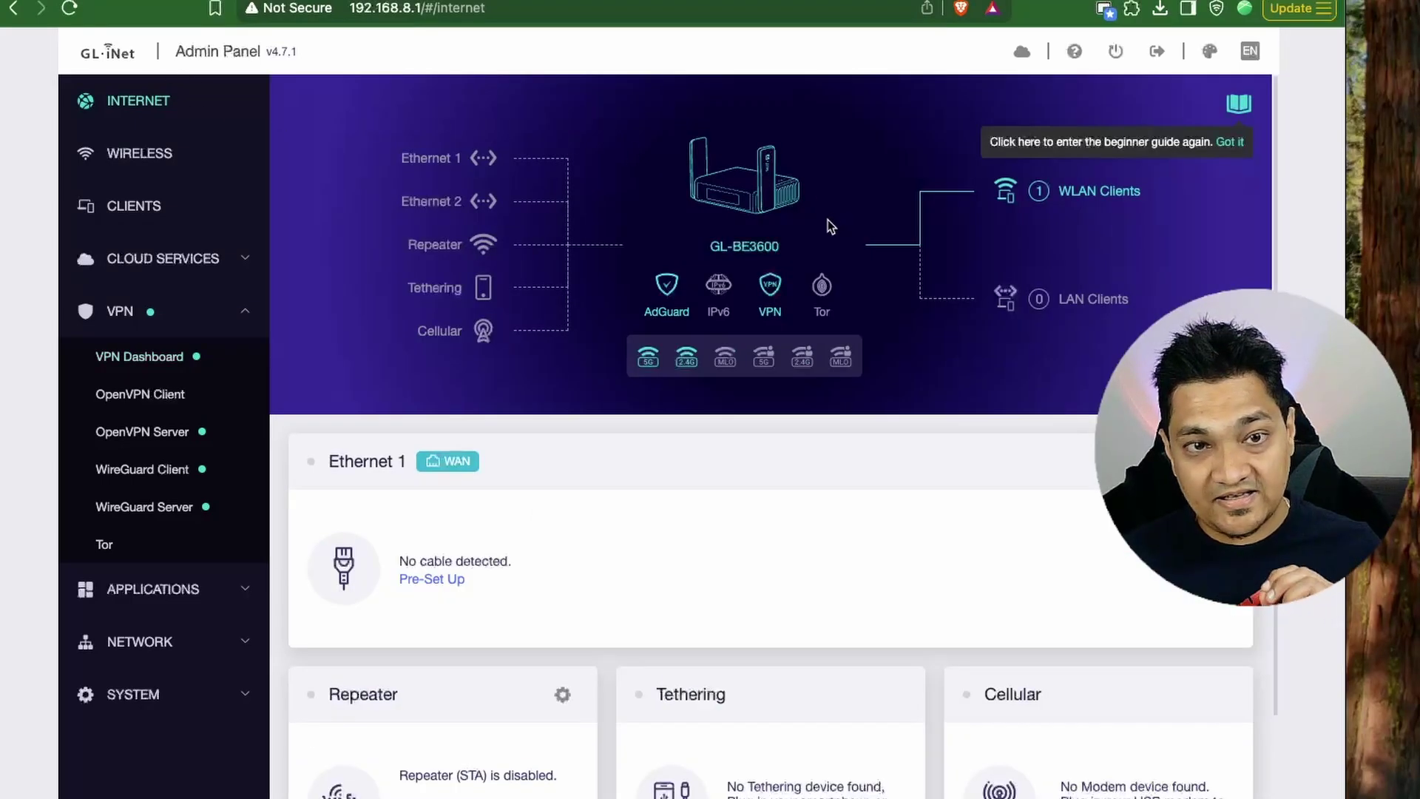